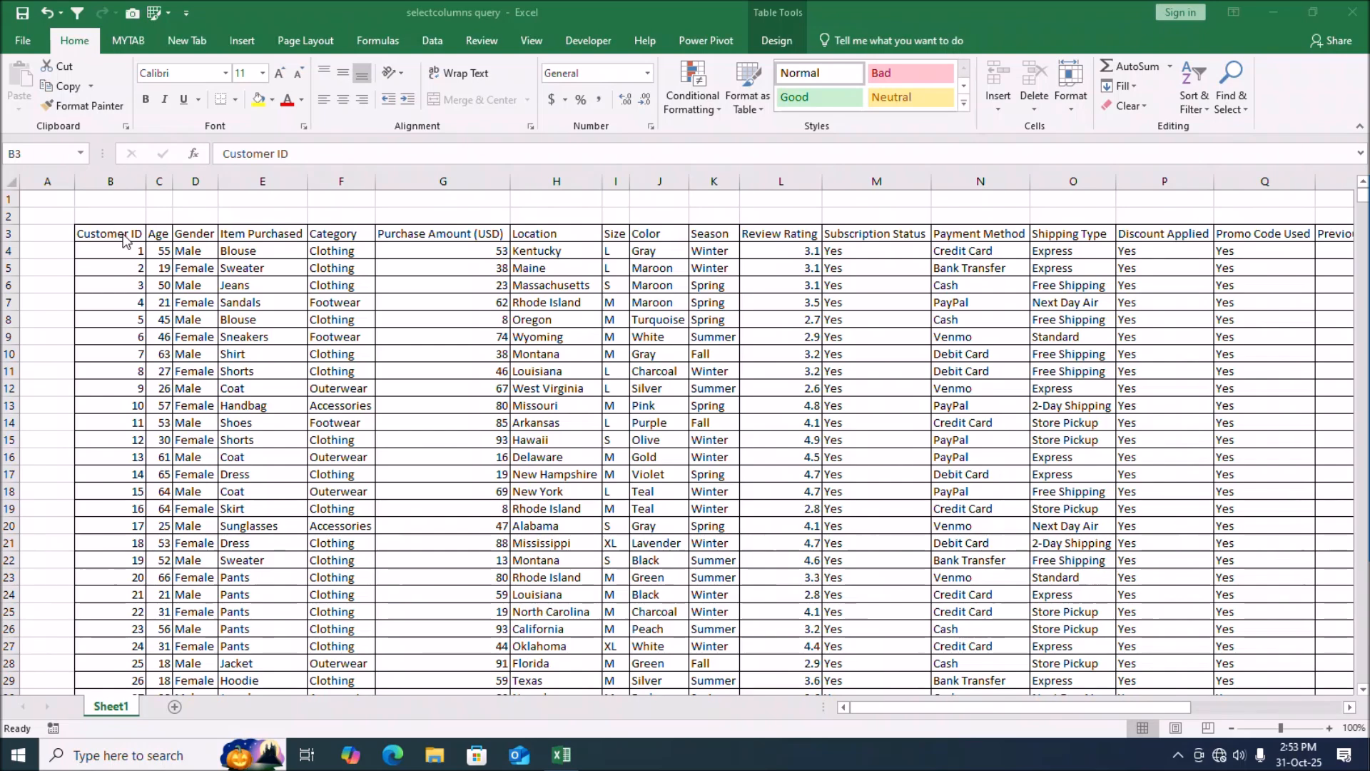
Review the data table's column headers in row 3, from Customer ID through to the last columns
{"action": "left_click", "coordinate": [122, 233]}
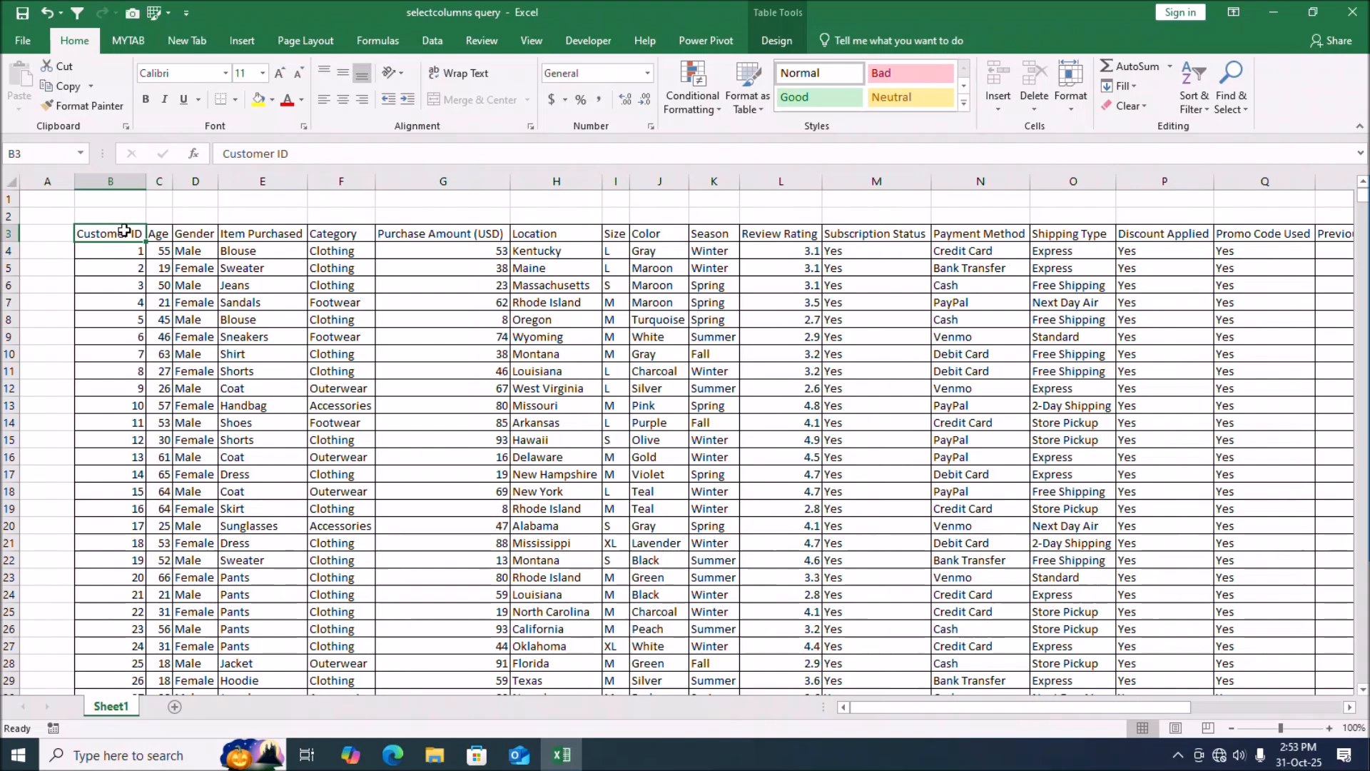
{"action": "left_click", "coordinate": [159, 232]}
{"action": "left_click", "coordinate": [192, 232]}
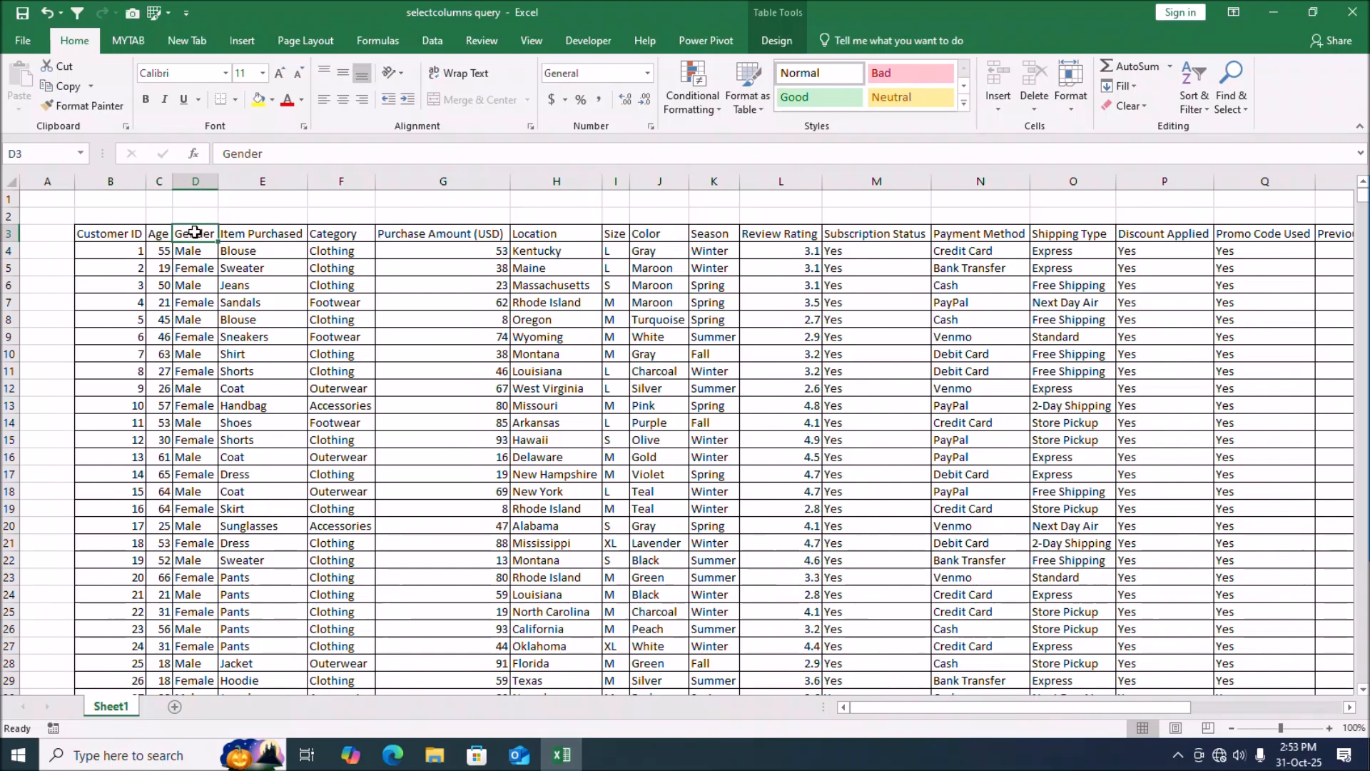
{"action": "left_click", "coordinate": [233, 233]}
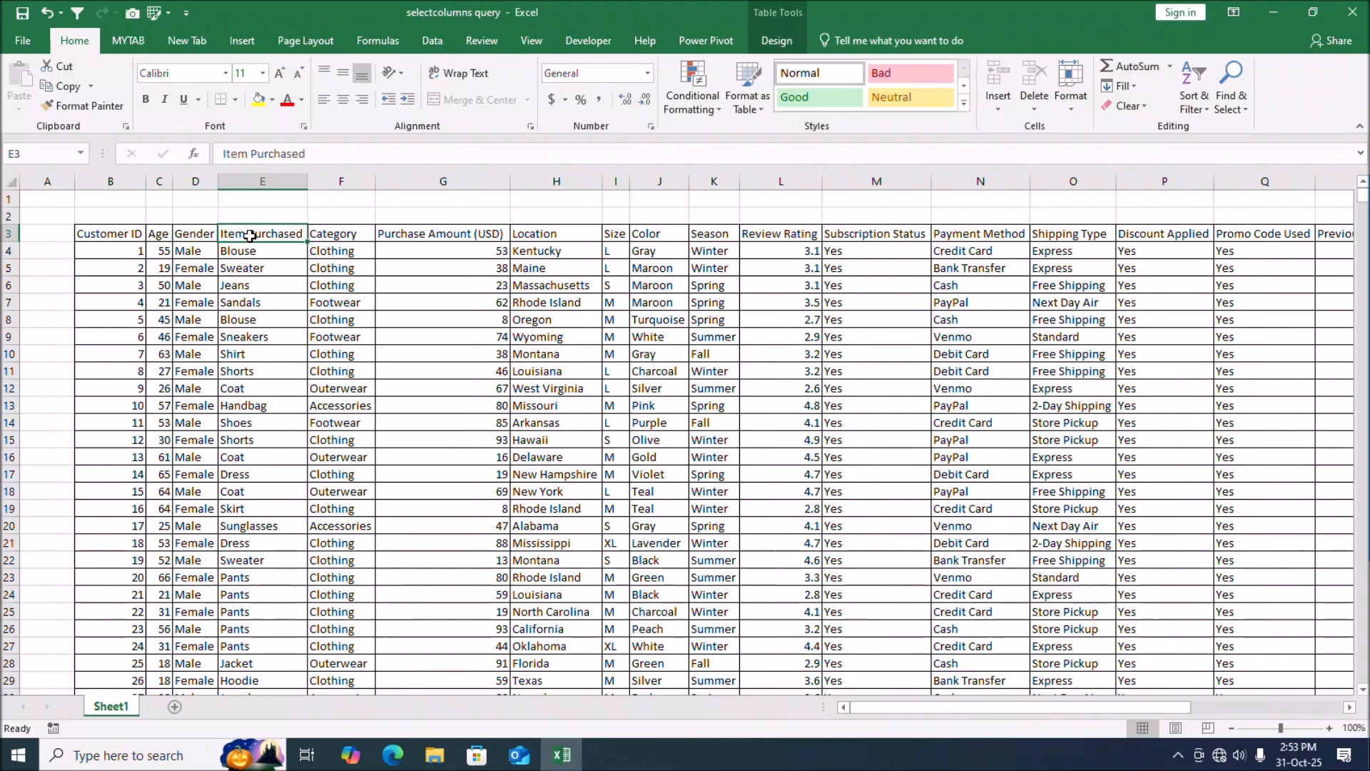
{"action": "left_click", "coordinate": [334, 234]}
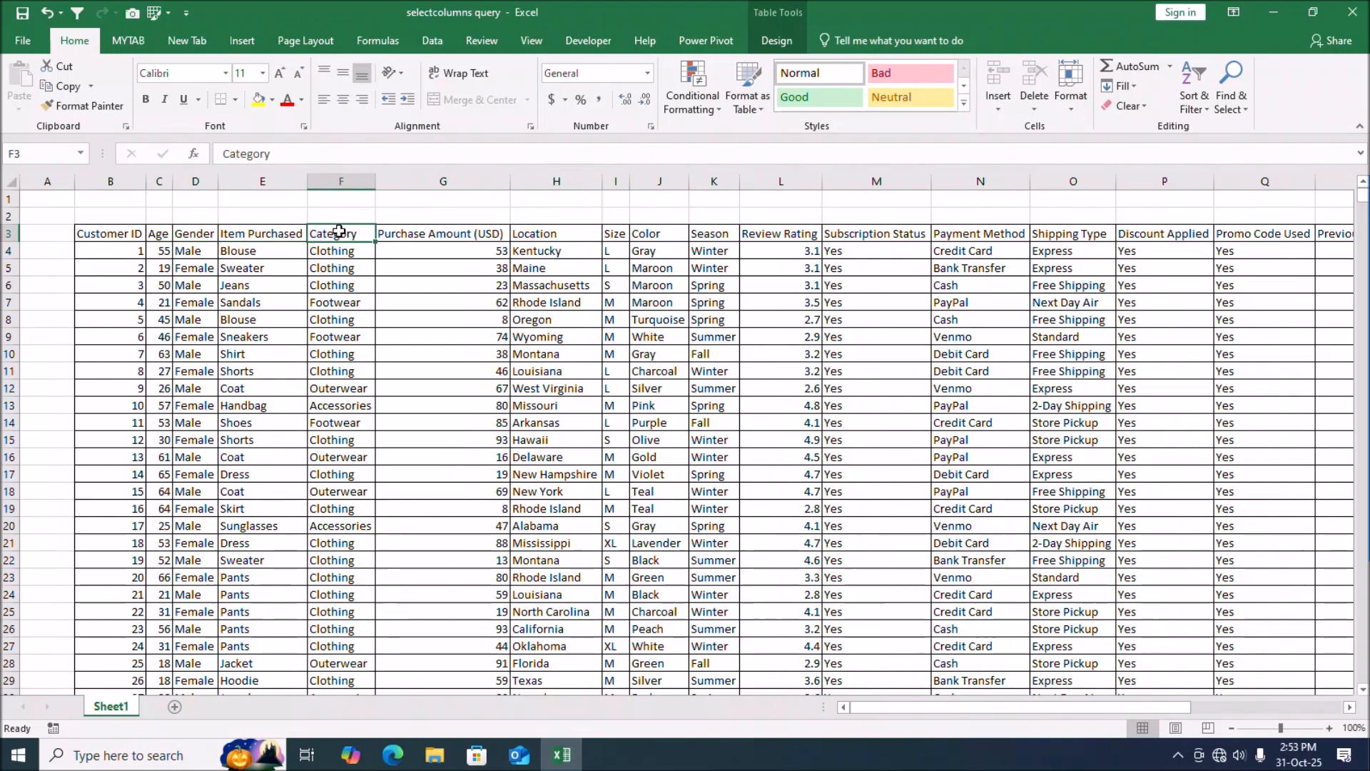
{"action": "left_click", "coordinate": [408, 233]}
{"action": "left_click", "coordinate": [558, 232]}
{"action": "left_click", "coordinate": [116, 235]}
{"action": "key", "text": "shift+Right"}
{"action": "key", "text": "shift+Right"}
{"action": "key", "text": "shift+Right"}
{"action": "key", "text": "shift+Right"}
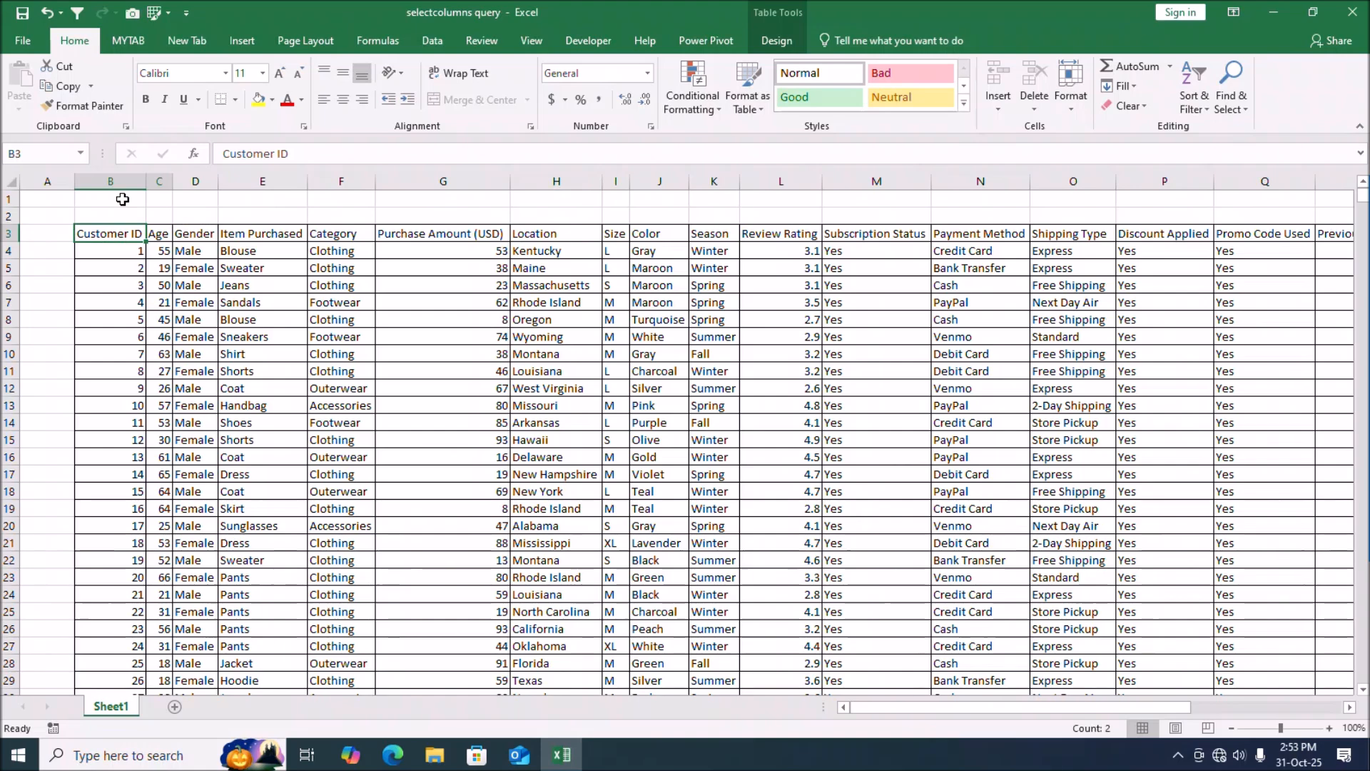
{"action": "key", "text": "shift+Right"}
{"action": "key", "text": "shift+Right"}
{"action": "key", "text": "shift+Right"}
{"action": "key", "text": "shift+Right"}
{"action": "key", "text": "shift+Right"}
{"action": "key", "text": "shift+Right"}
{"action": "key", "text": "shift+Right"}
{"action": "key", "text": "shift+Right"}
{"action": "key", "text": "shift+Right"}
{"action": "key", "text": "shift+Right"}
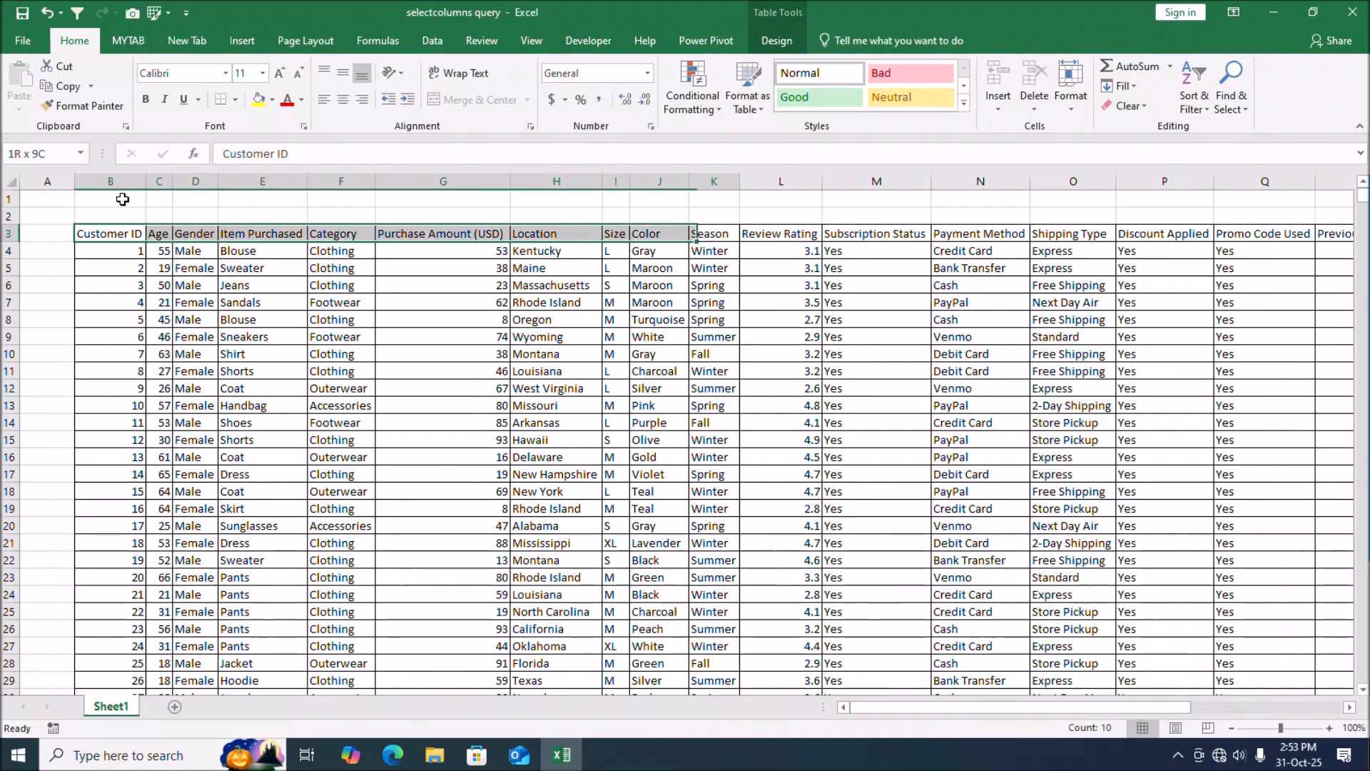
{"action": "key", "text": "shift+Right"}
{"action": "key", "text": "shift+Right"}
{"action": "key", "text": "shift+Right"}
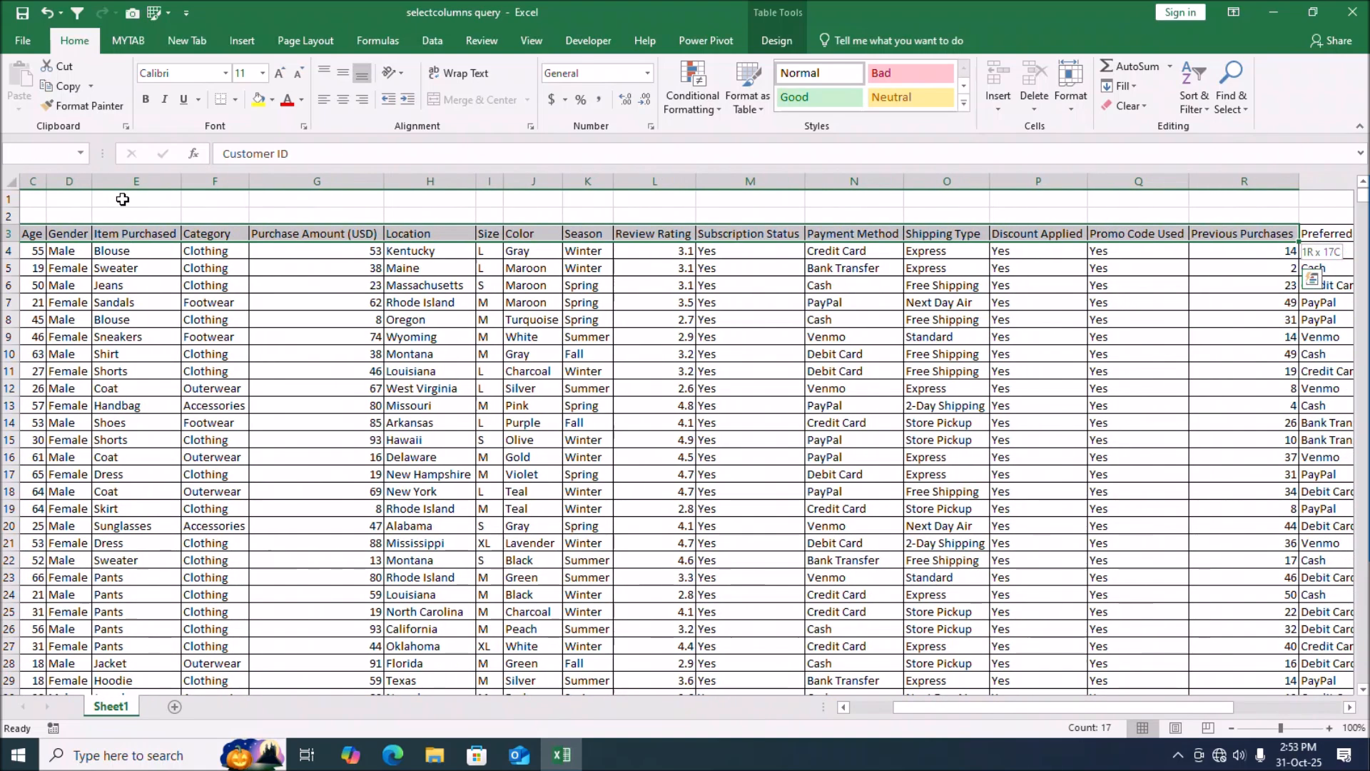
{"action": "key", "text": "shift+Right"}
{"action": "key", "text": "shift+Right"}
{"action": "key", "text": "shift+Right"}
{"action": "key", "text": "shift+Right"}
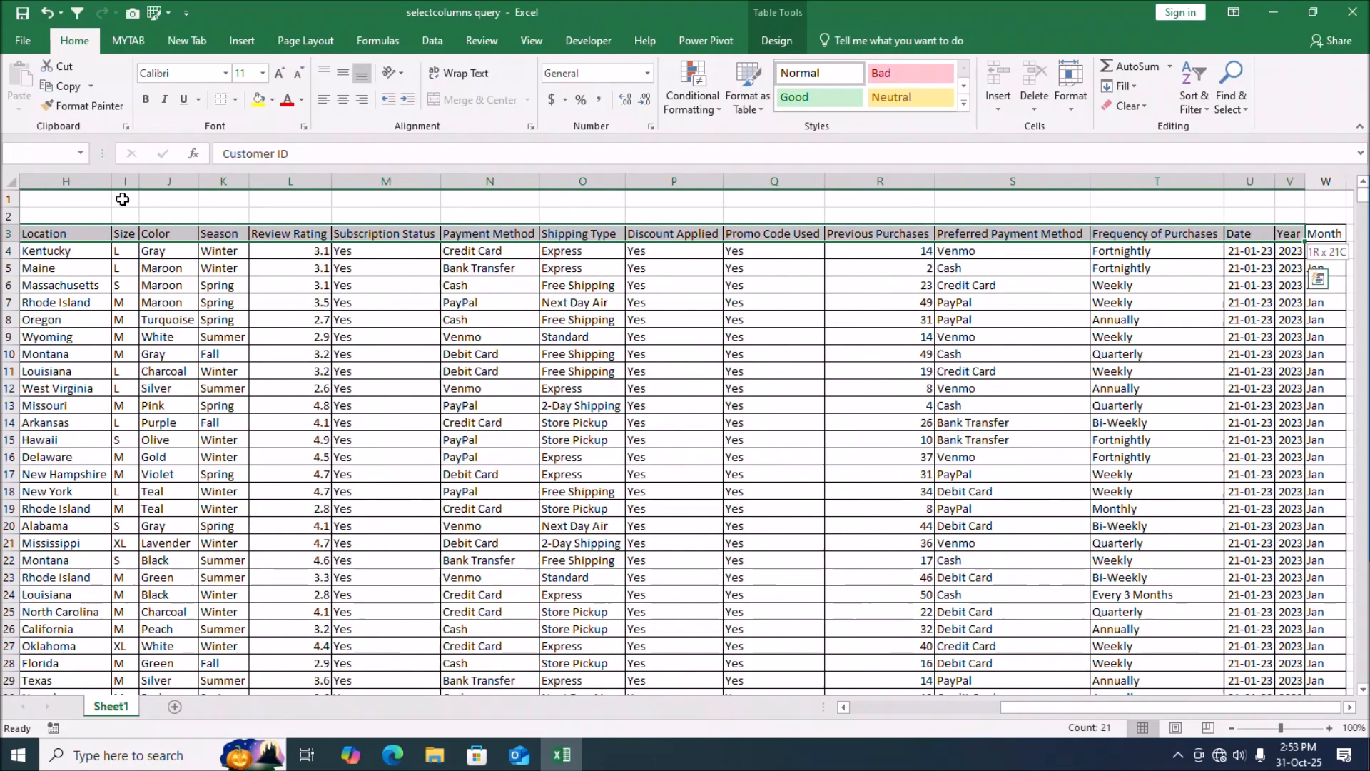
{"action": "key", "text": "Home"}
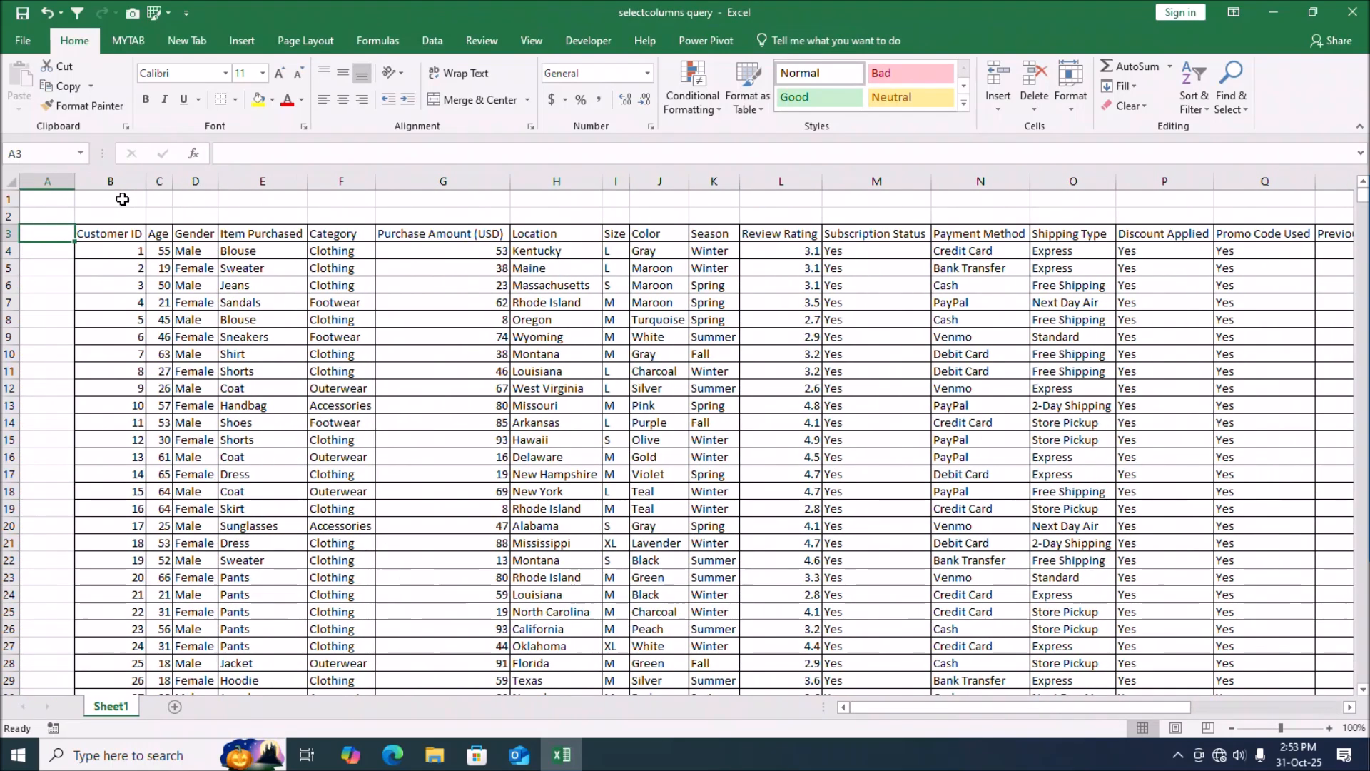
Select the table's header cells from Customer ID to Month (B3:W3) and name the range datacolumns
{"action": "key", "text": "Right"}
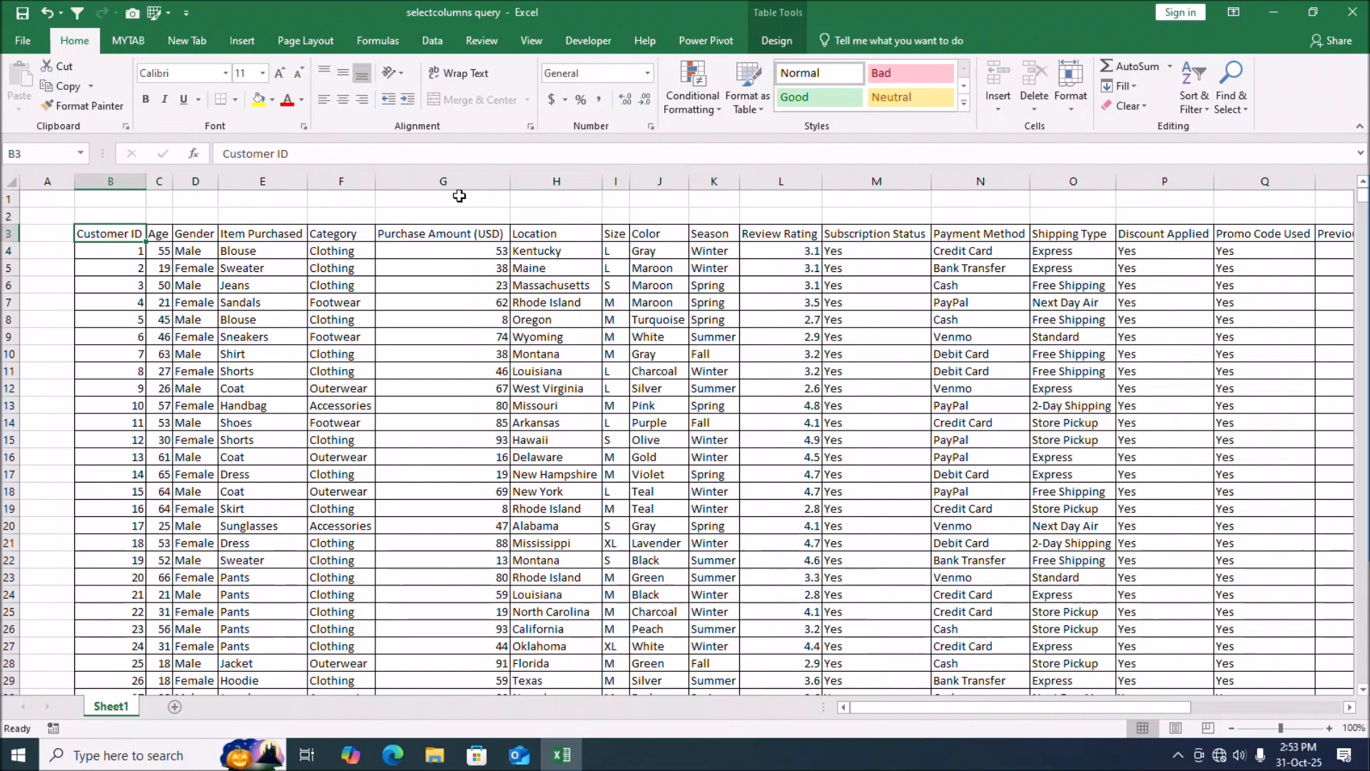
{"action": "key", "text": "shift+Right"}
{"action": "key", "text": "shift+Right"}
{"action": "key", "text": "shift+Right"}
{"action": "key", "text": "shift+Right"}
{"action": "key", "text": "shift+Right"}
{"action": "key", "text": "shift+Right"}
{"action": "key", "text": "shift+Right"}
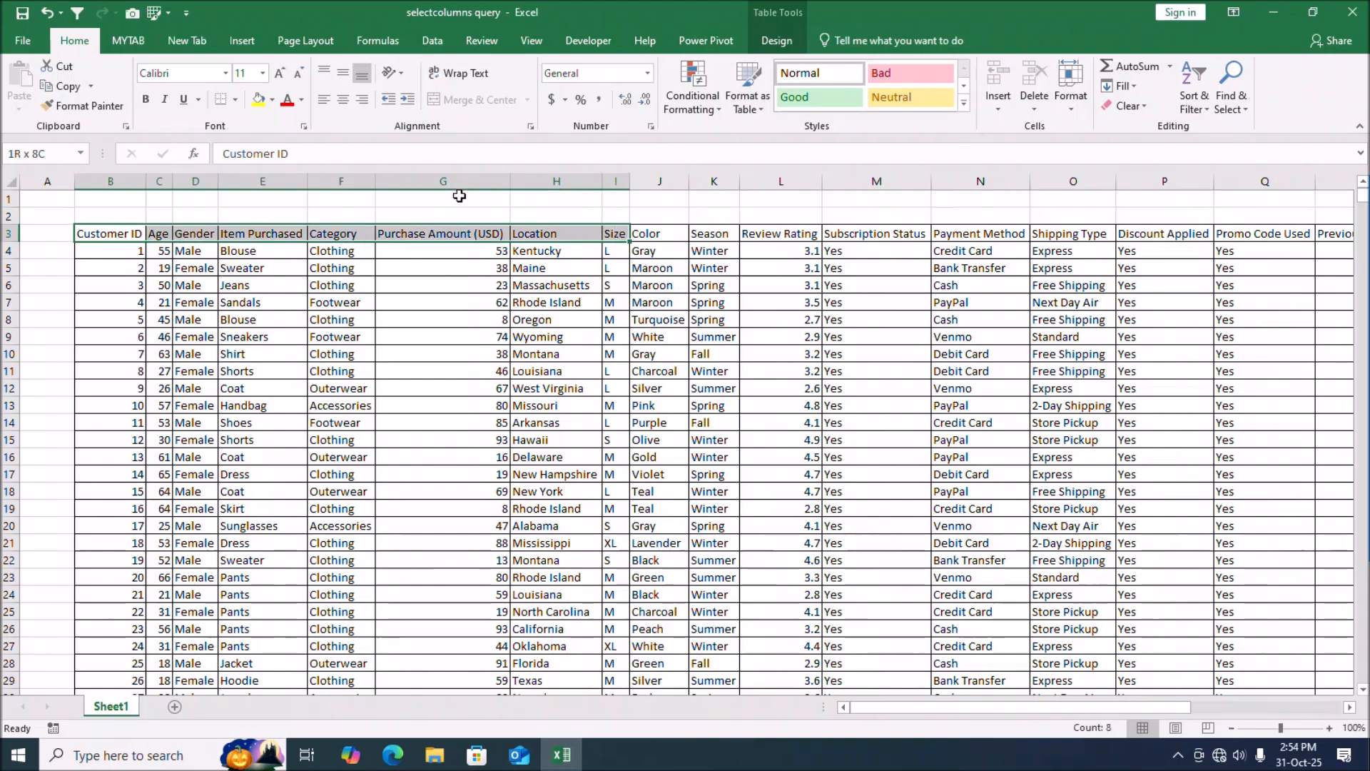
{"action": "key", "text": "shift+Right"}
{"action": "key", "text": "shift+Right"}
{"action": "key", "text": "shift+Right"}
{"action": "key", "text": "shift+Right"}
{"action": "key", "text": "shift+Right"}
{"action": "key", "text": "shift+Right"}
{"action": "key", "text": "shift+Right"}
{"action": "key", "text": "shift+Right"}
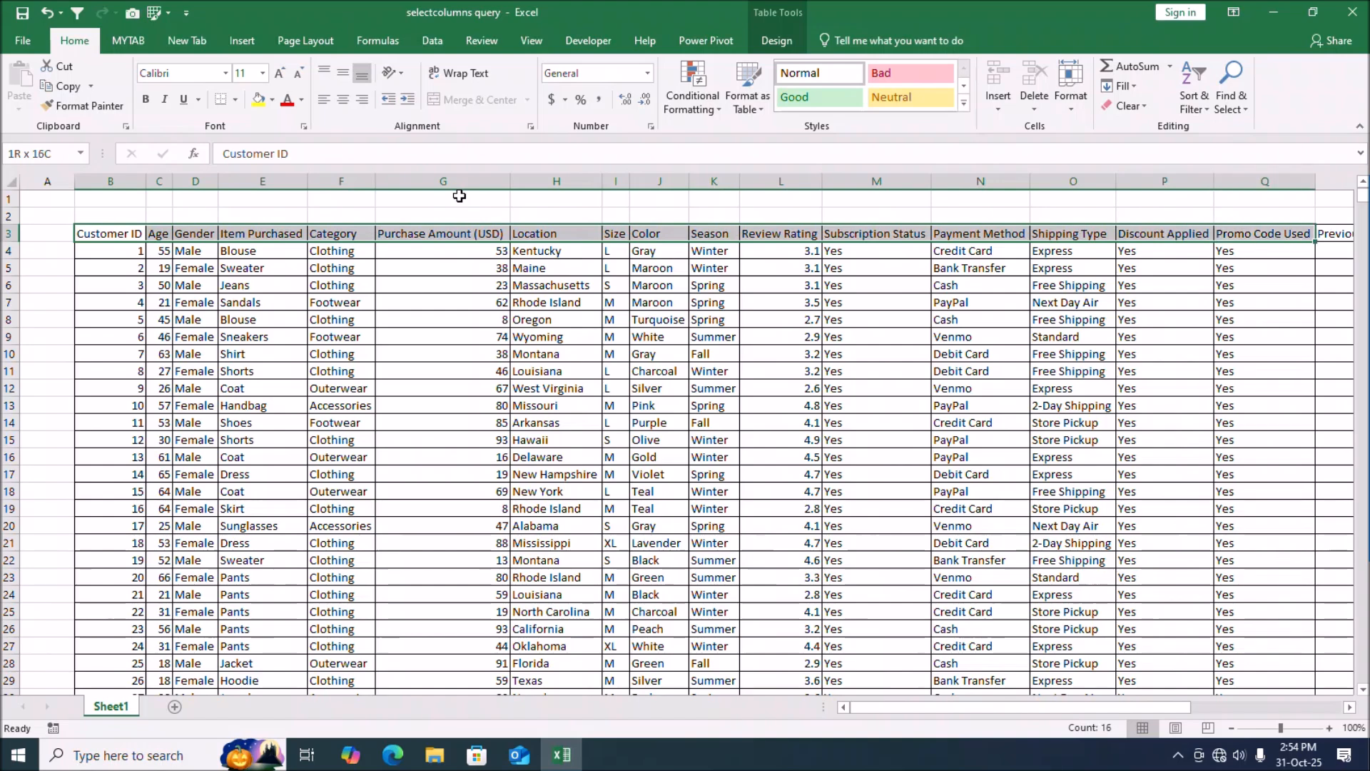
{"action": "key", "text": "shift+Right"}
{"action": "key", "text": "shift+Right"}
{"action": "key", "text": "shift+Right"}
{"action": "key", "text": "shift+Right"}
{"action": "key", "text": "shift+Right"}
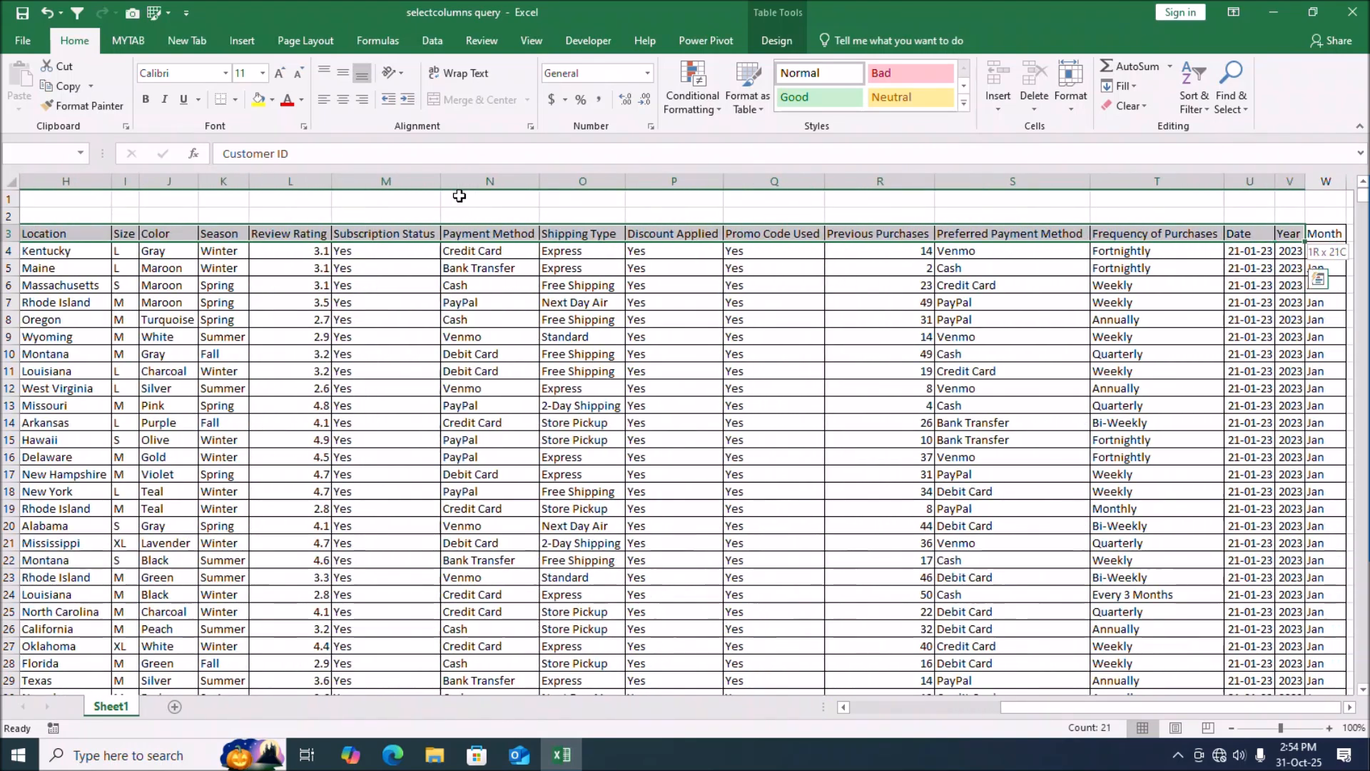
{"action": "key", "text": "shift+Right"}
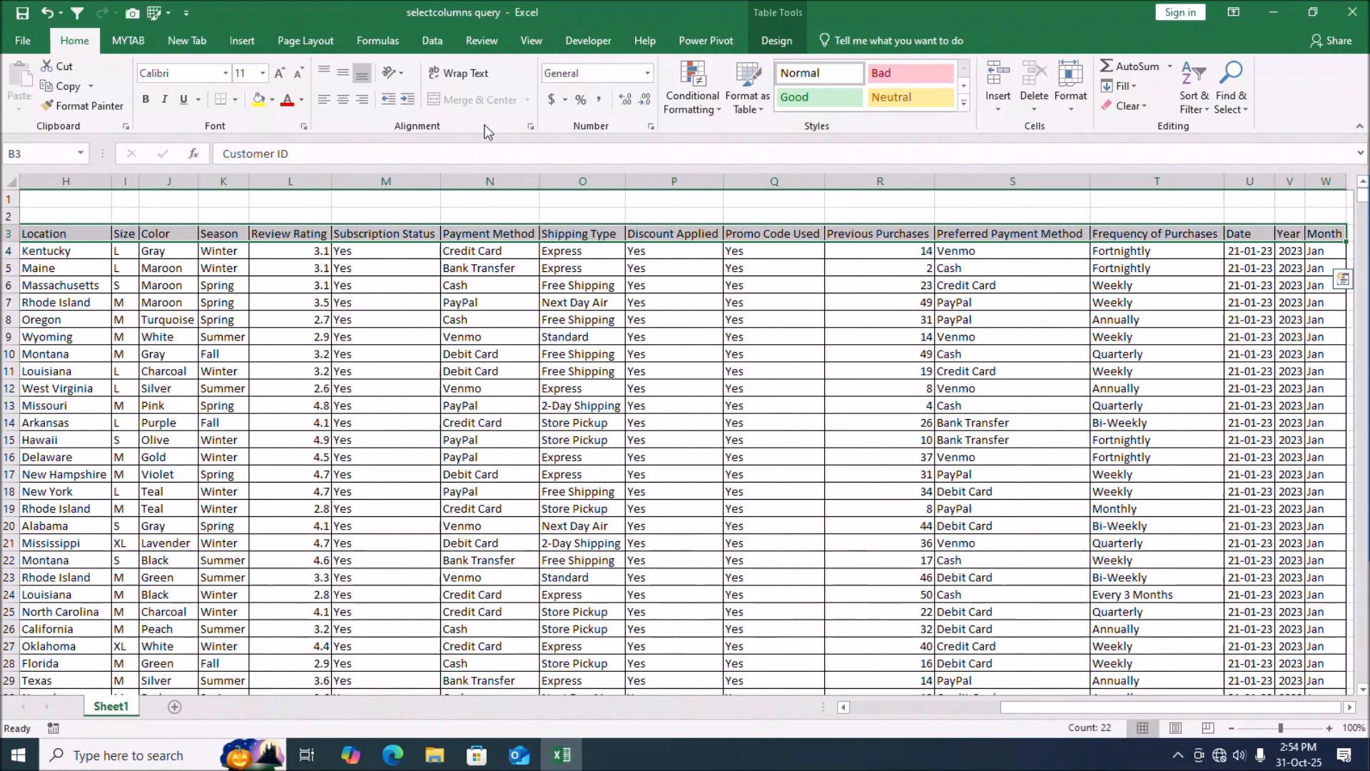
{"action": "left_click", "coordinate": [39, 149]}
{"action": "key", "text": "BackSpace"}
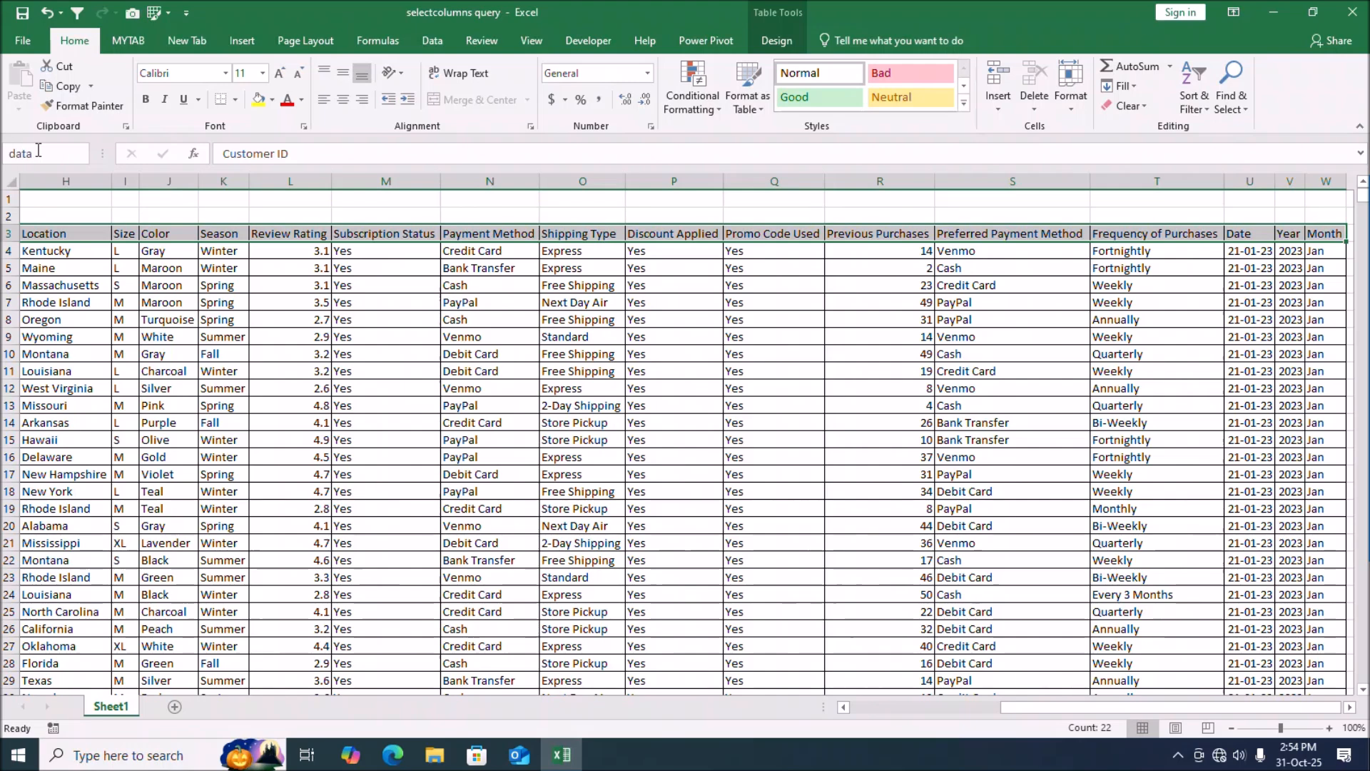
{"action": "type", "text": "datacolumns"}
{"action": "key", "text": "Return"}
Go to the named range datacolumns to check that it covers the header row
{"action": "left_click", "coordinate": [81, 152]}
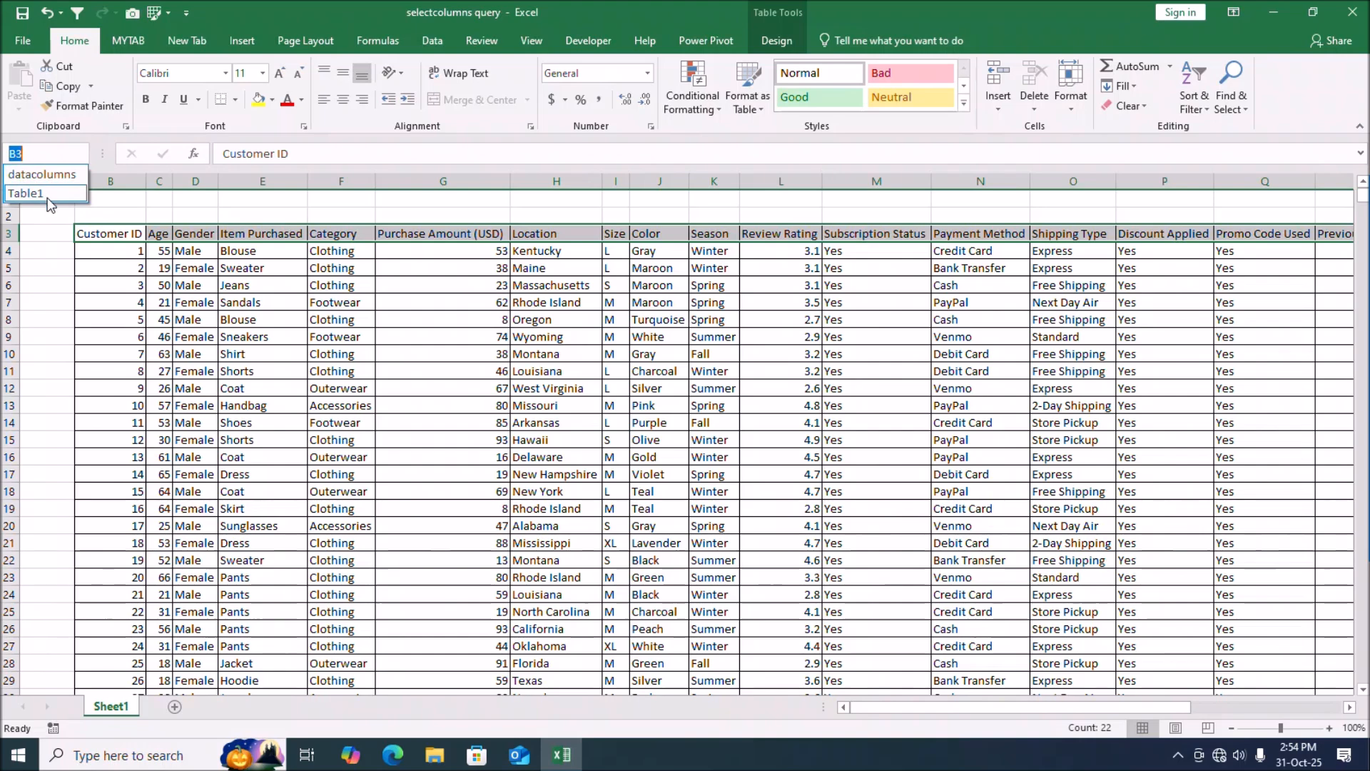
{"action": "left_click", "coordinate": [61, 174]}
{"action": "scroll", "coordinate": [62, 174], "scroll_direction": "right", "scroll_amount": 1}
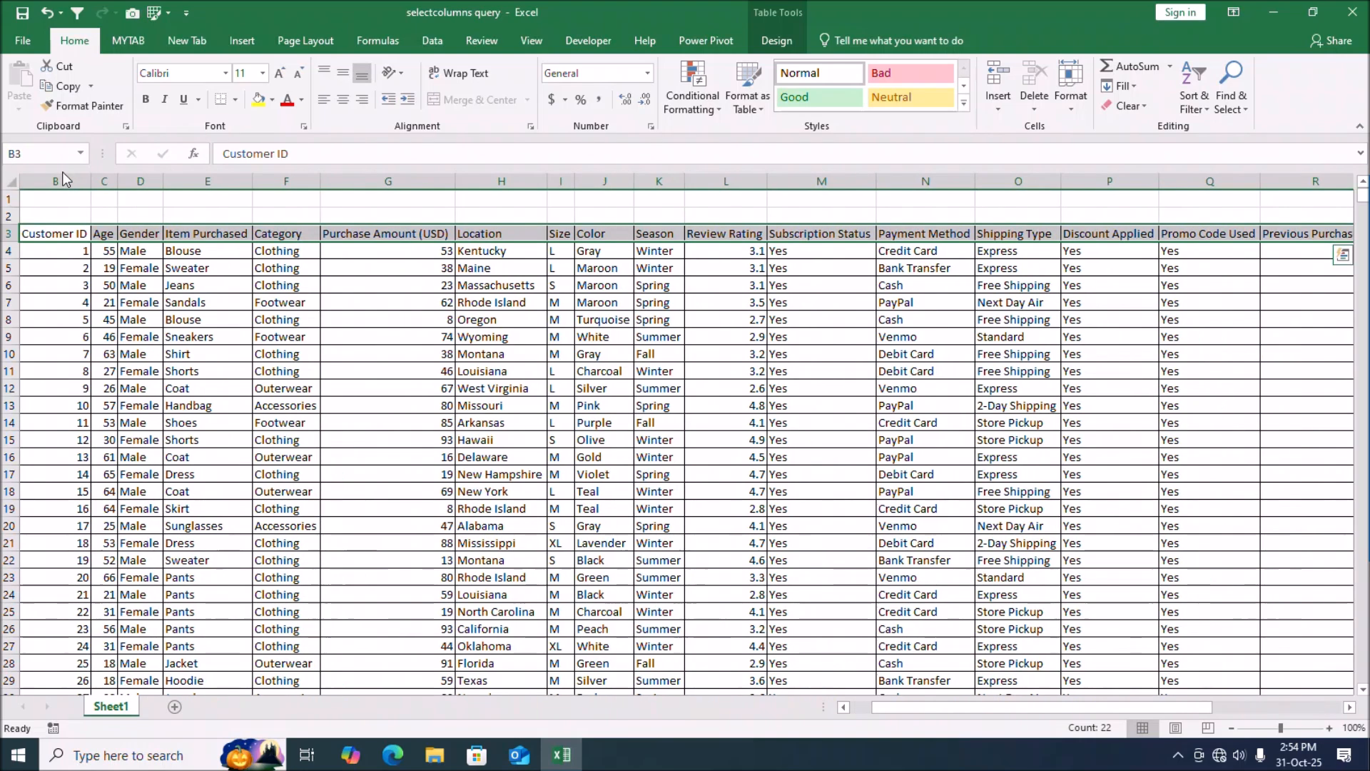
{"action": "left_click", "coordinate": [123, 215]}
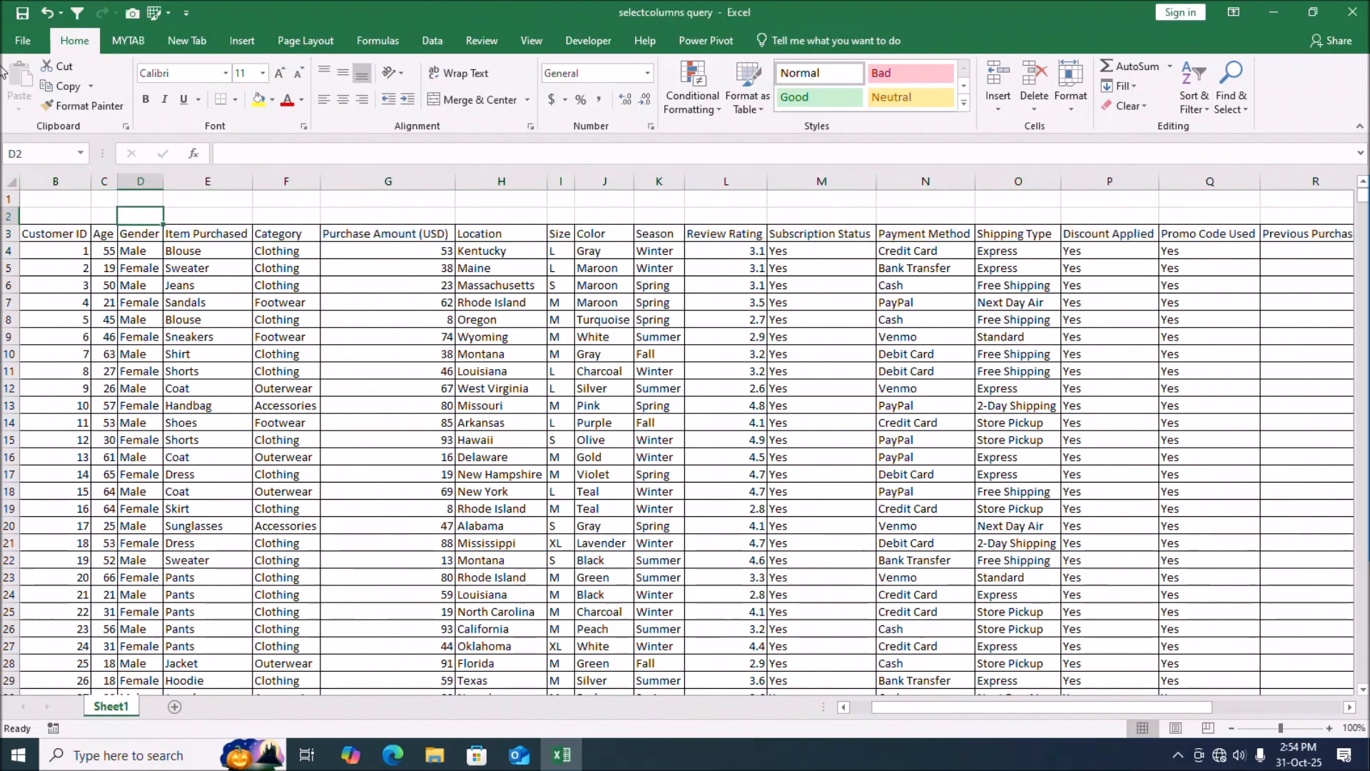
{"action": "left_click", "coordinate": [83, 154]}
{"action": "left_click", "coordinate": [37, 174]}
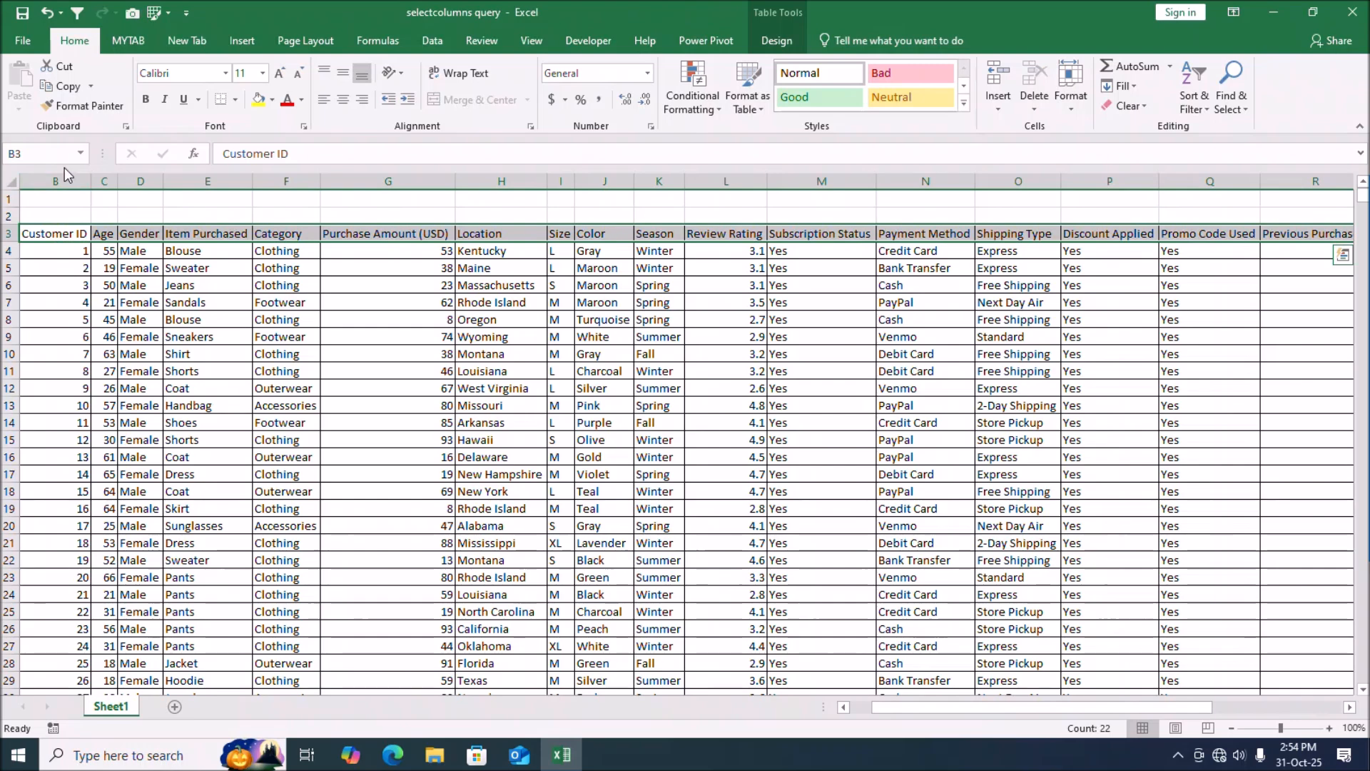
Add a new worksheet and give cell E5 a List data validation with the source =datacolumns
{"action": "left_click", "coordinate": [176, 709]}
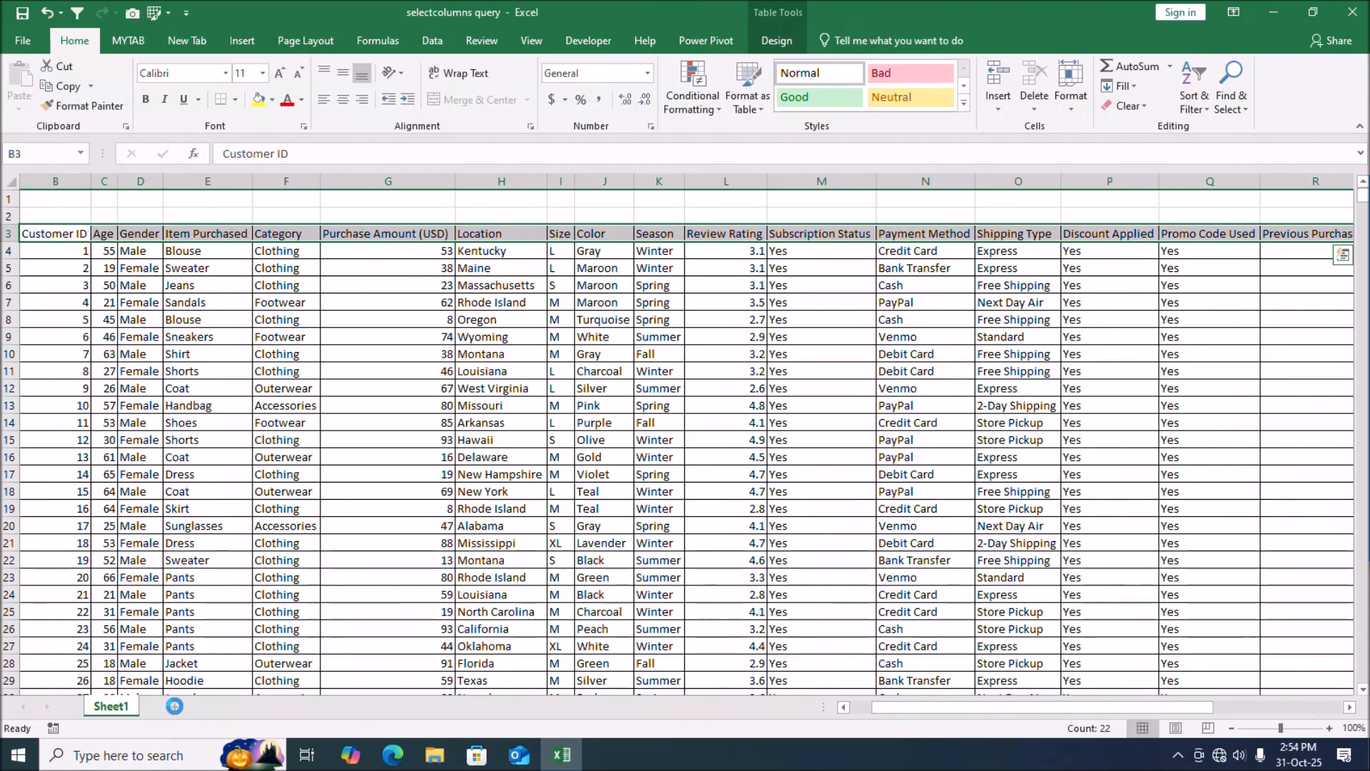
{"action": "left_click", "coordinate": [264, 269]}
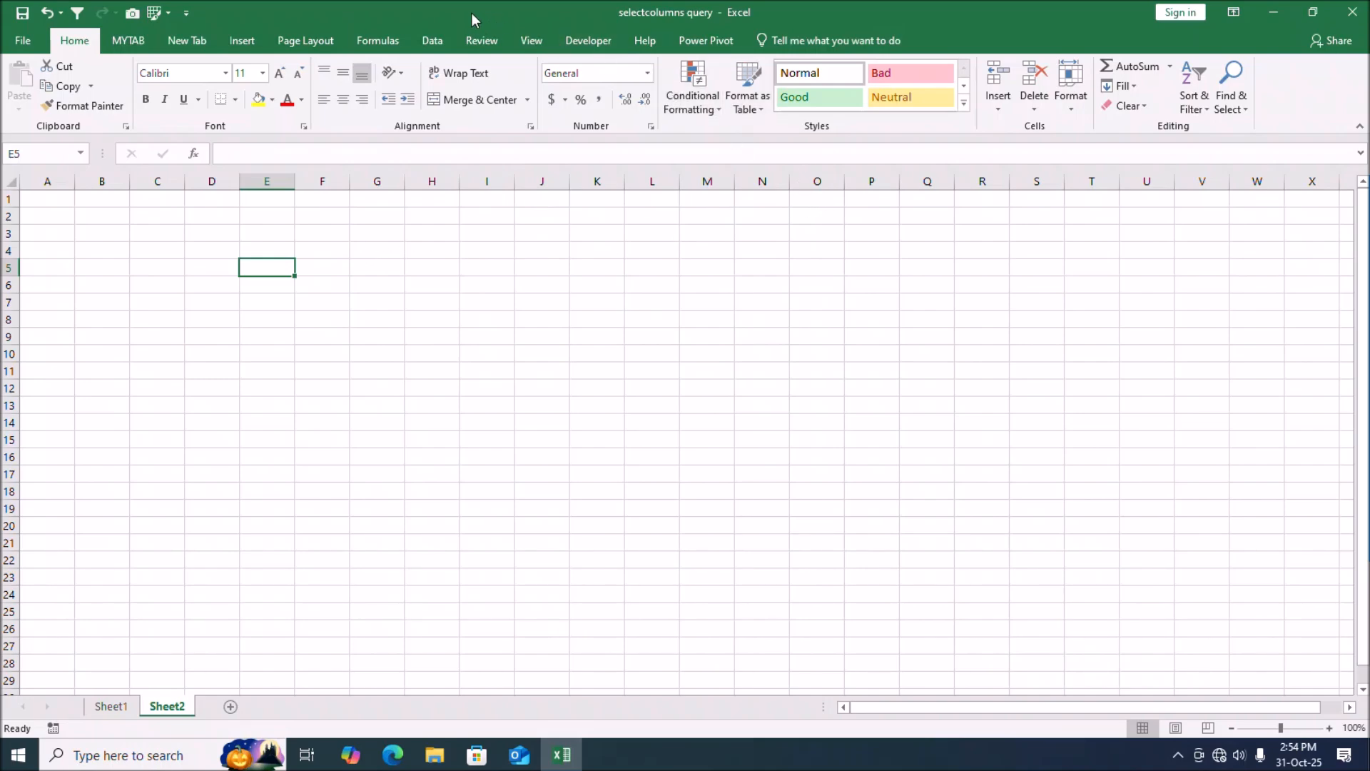
{"action": "left_click", "coordinate": [433, 40]}
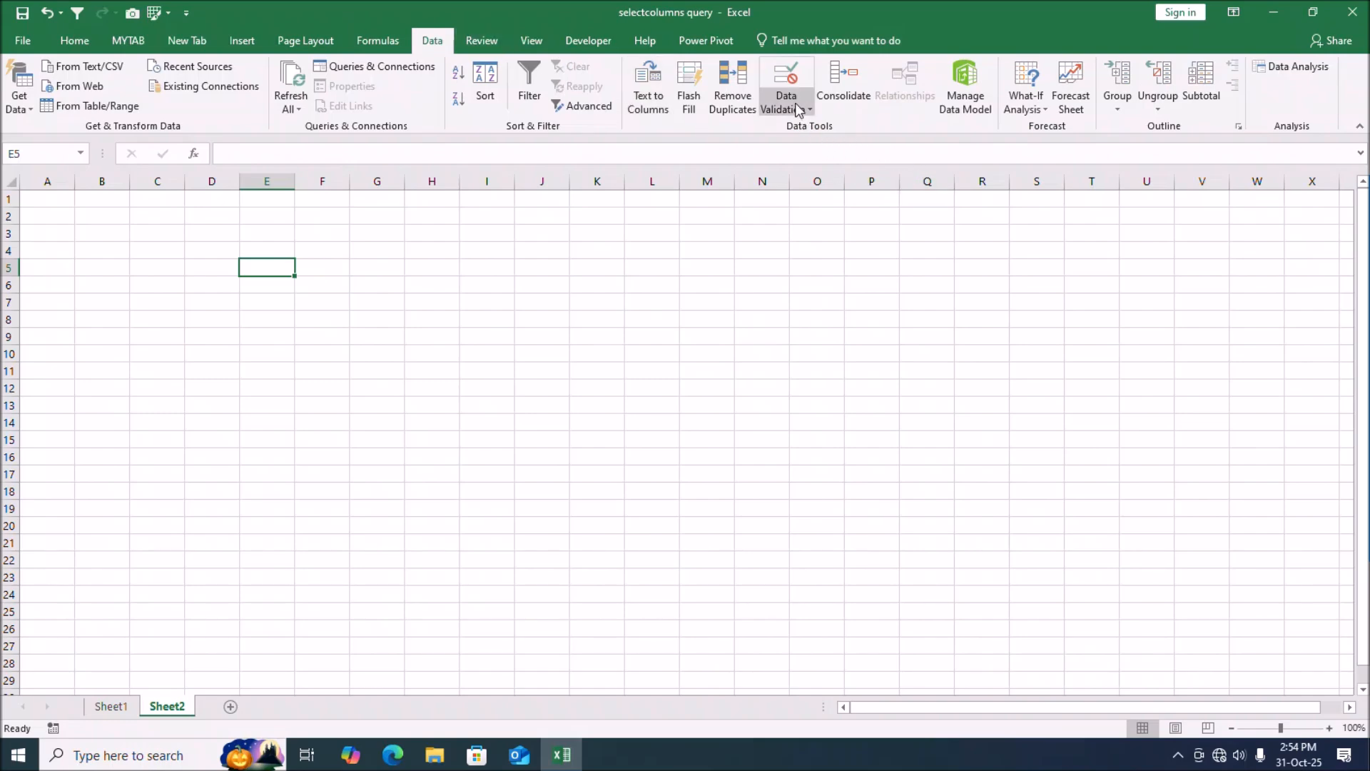
{"action": "left_click", "coordinate": [806, 104]}
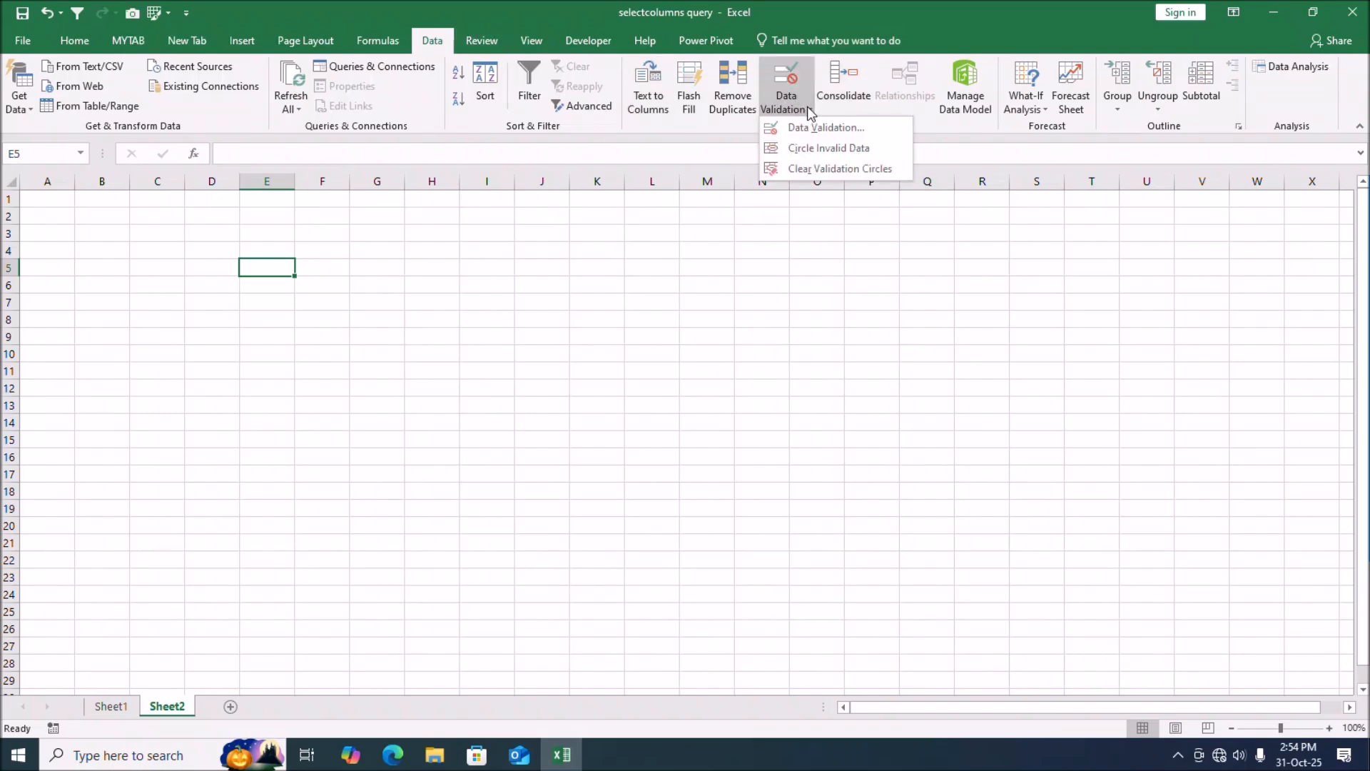
{"action": "left_click", "coordinate": [823, 130]}
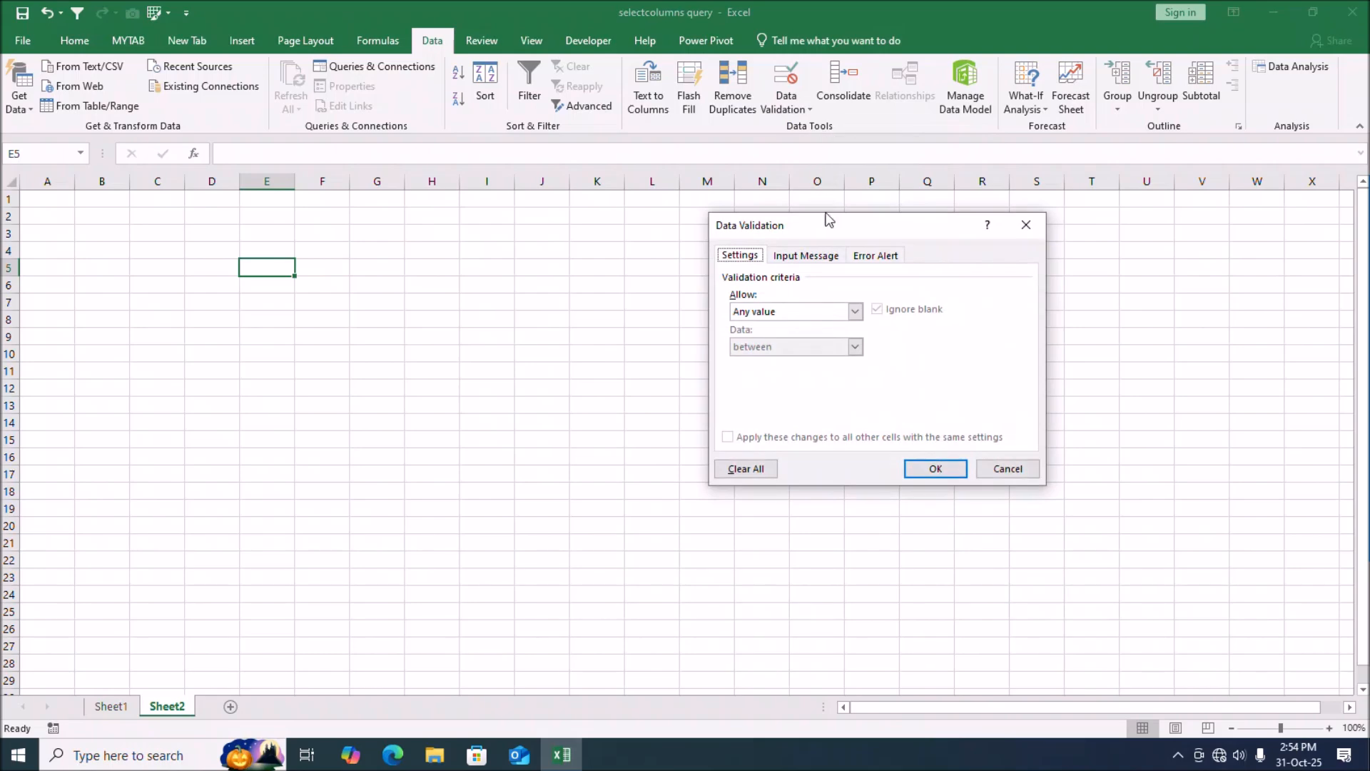
{"action": "left_click", "coordinate": [855, 311]}
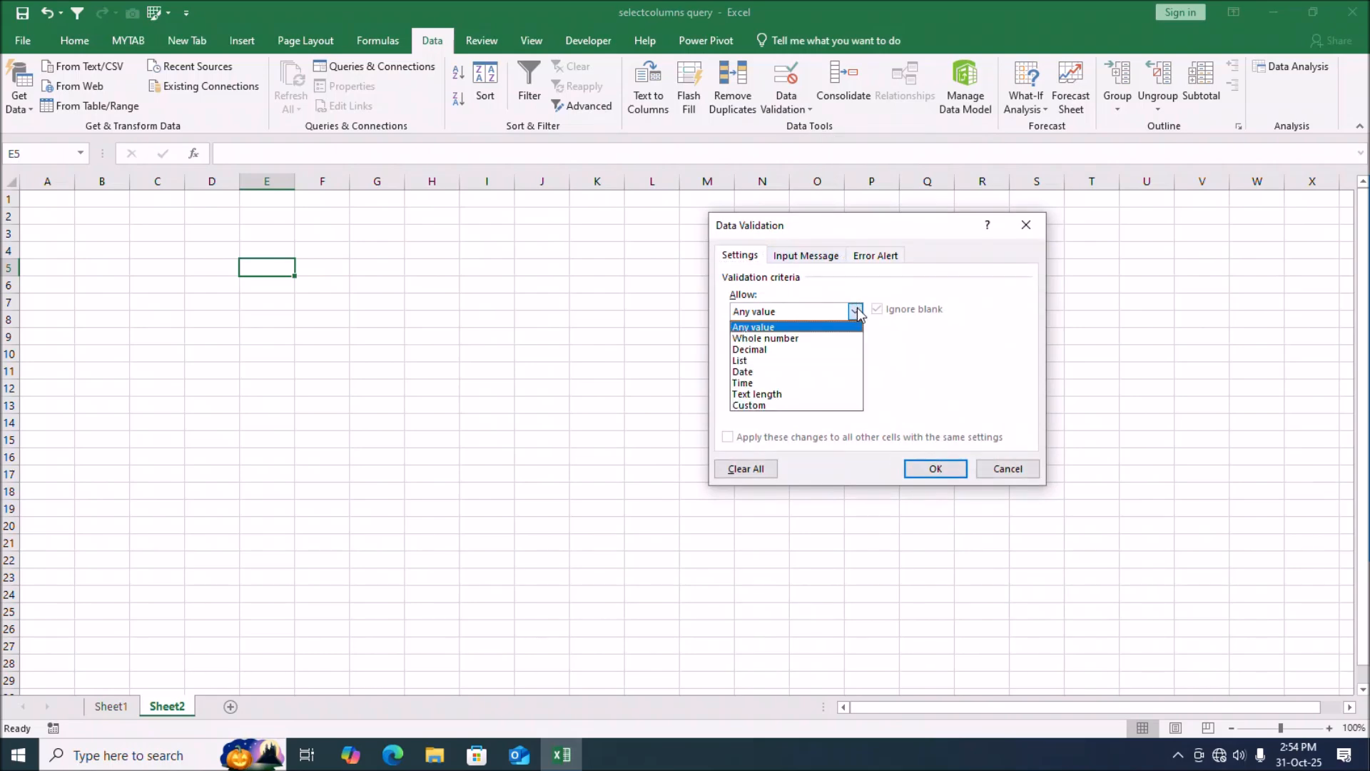
{"action": "left_click", "coordinate": [764, 361]}
{"action": "left_click", "coordinate": [750, 382]}
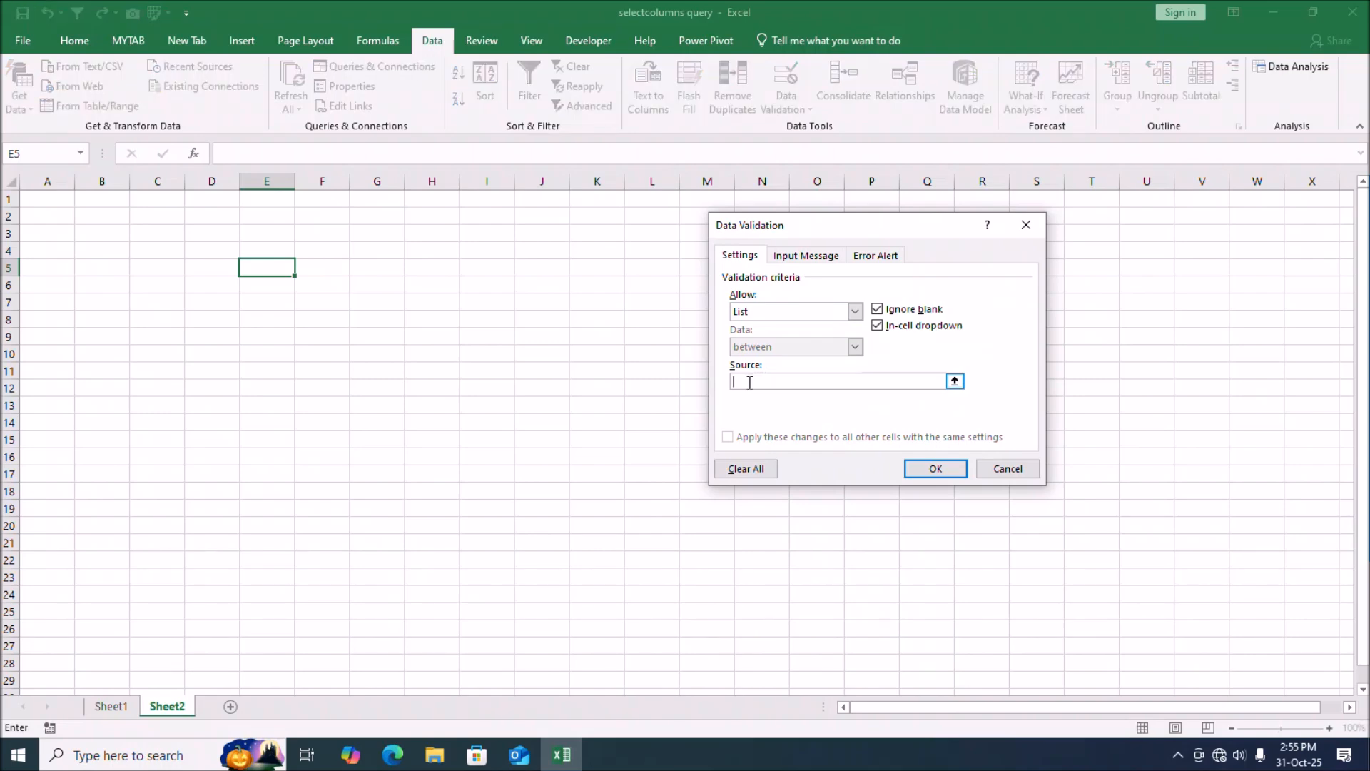
{"action": "key", "text": "F3"}
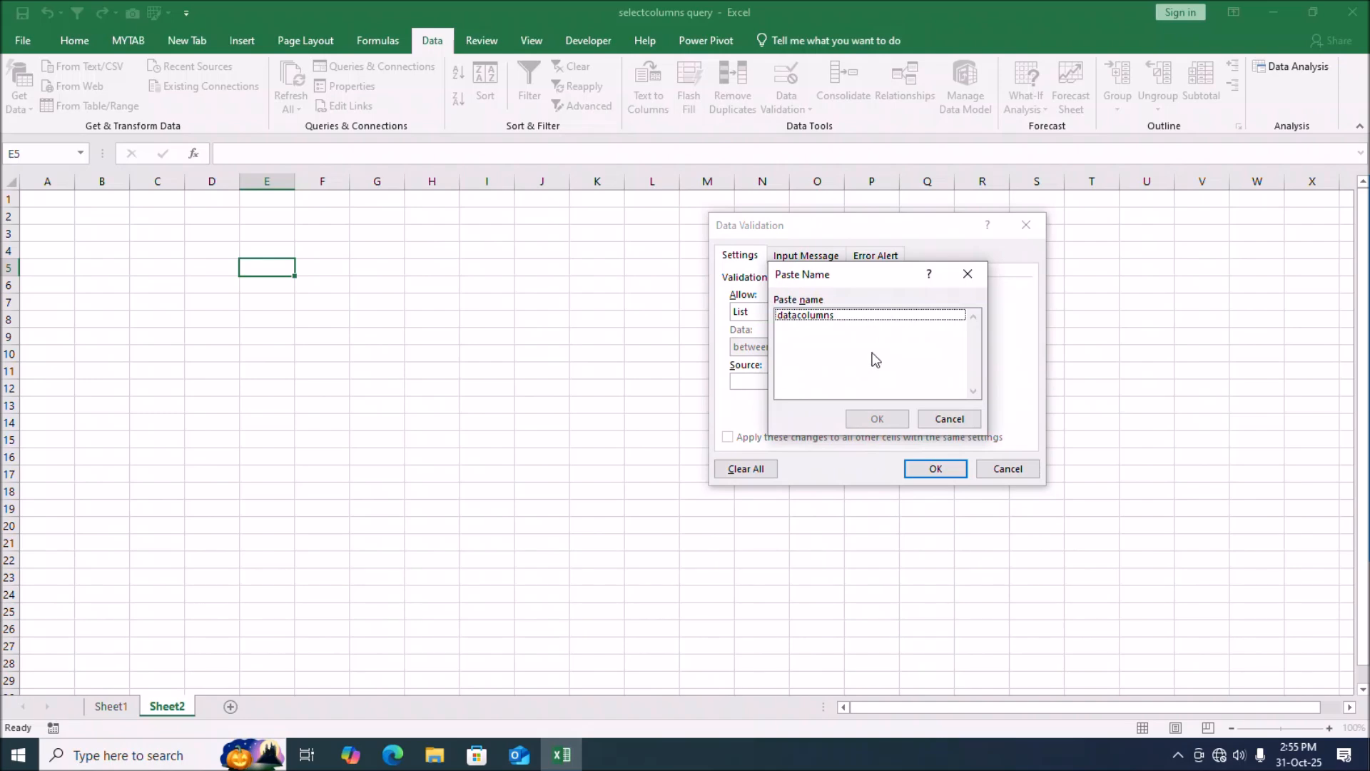
{"action": "left_click", "coordinate": [831, 319]}
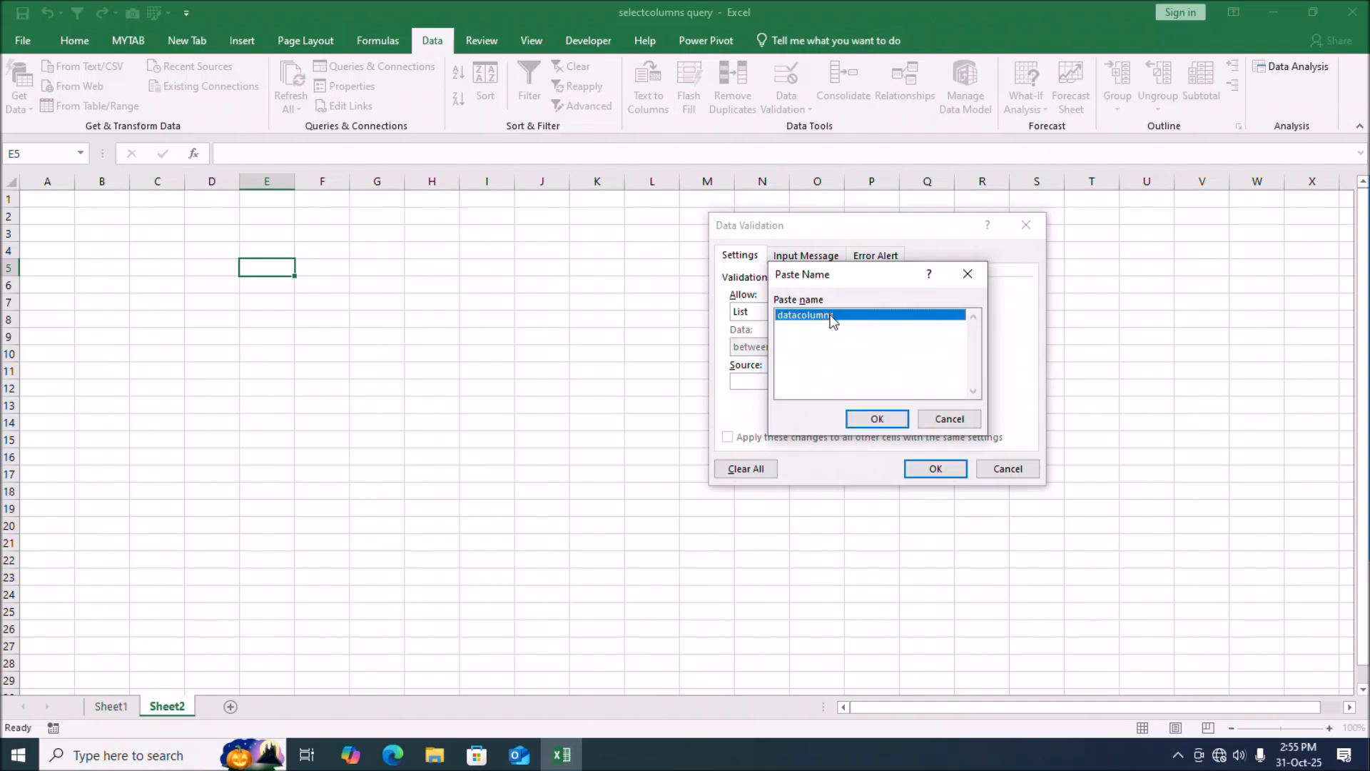
{"action": "left_click", "coordinate": [877, 418]}
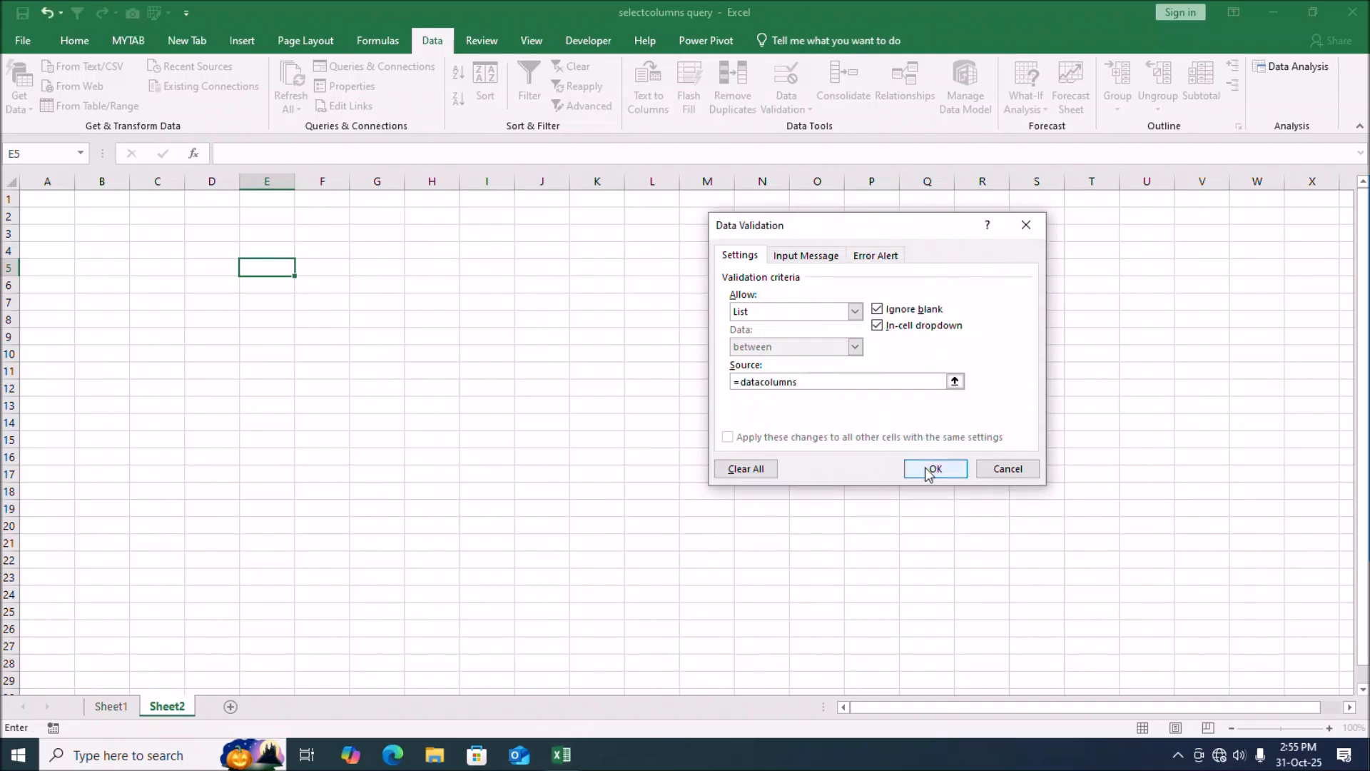
{"action": "left_click", "coordinate": [932, 470]}
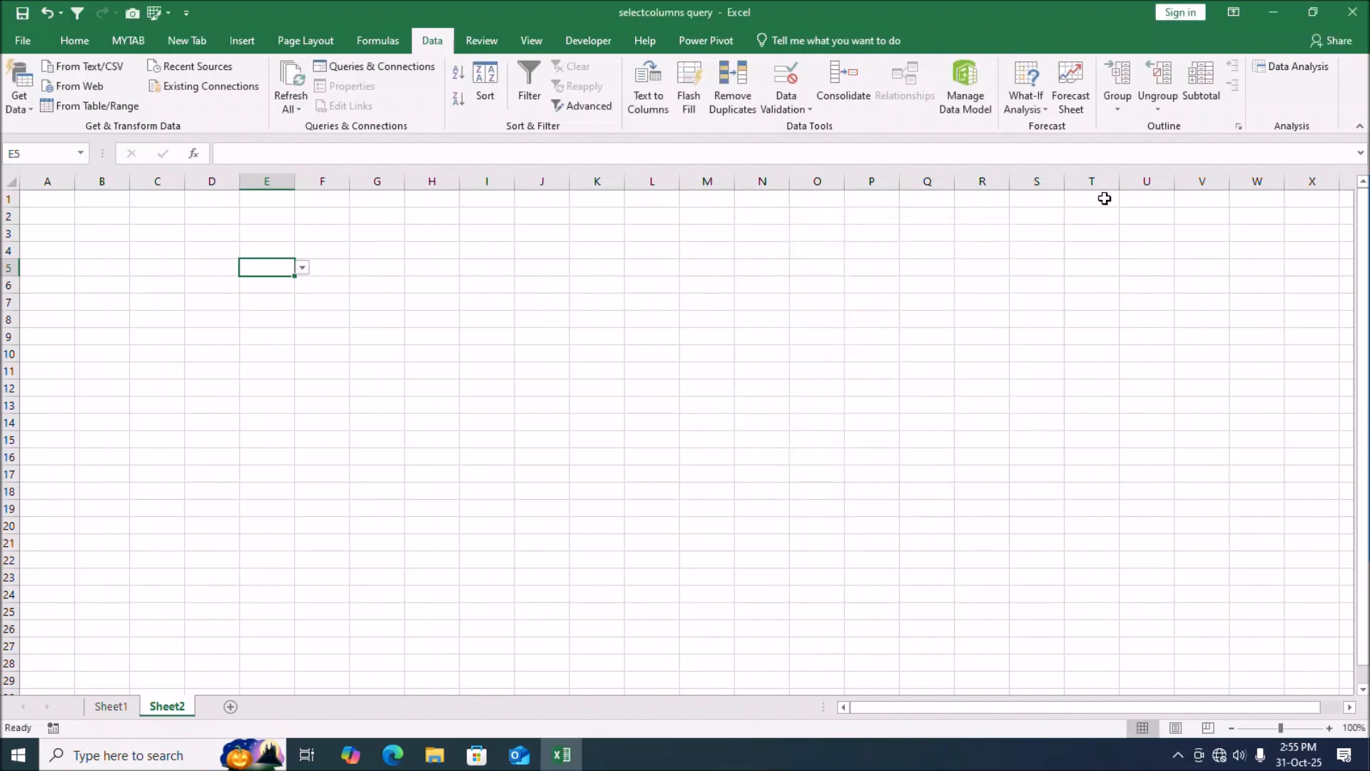
Widen column E and view the column names offered in E5's dropdown list
{"action": "left_click_drag", "start_coordinate": [294, 182], "coordinate": [374, 195]}
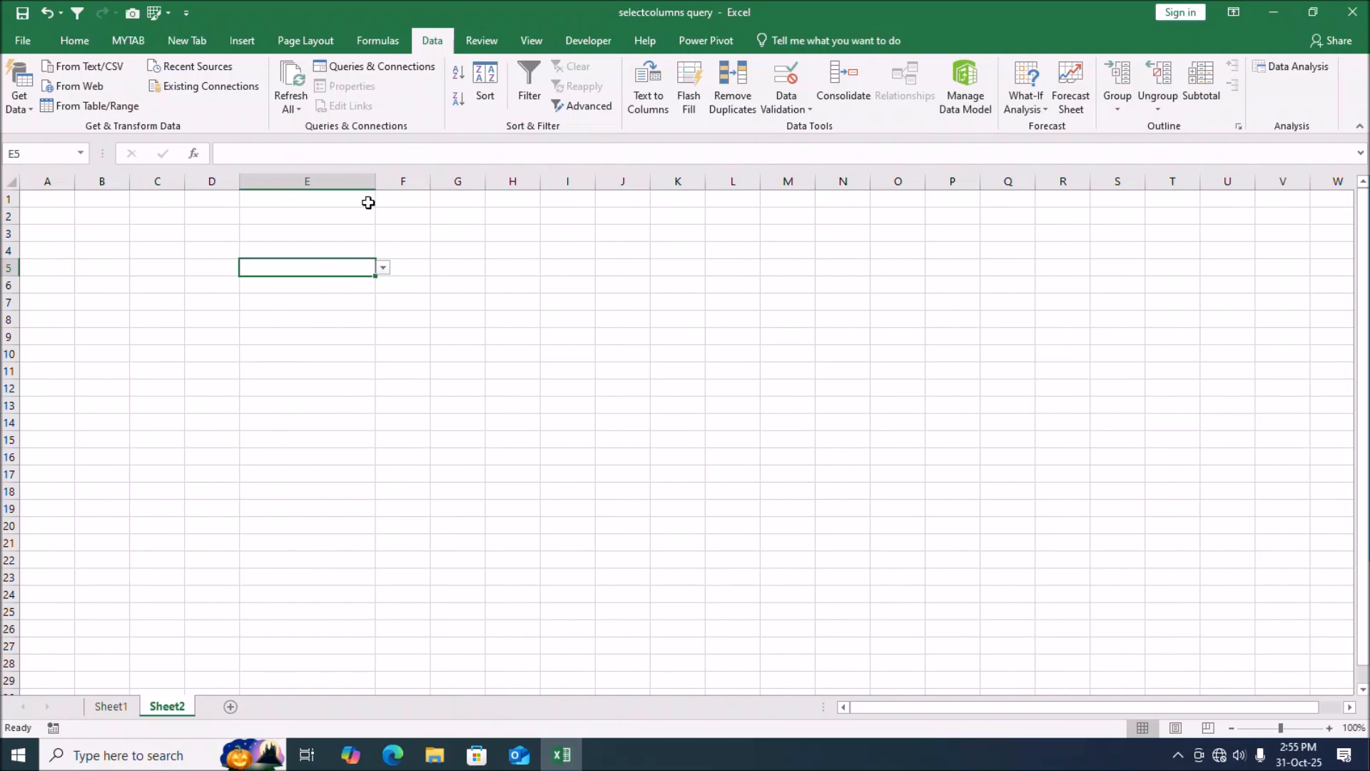
{"action": "left_click", "coordinate": [383, 267]}
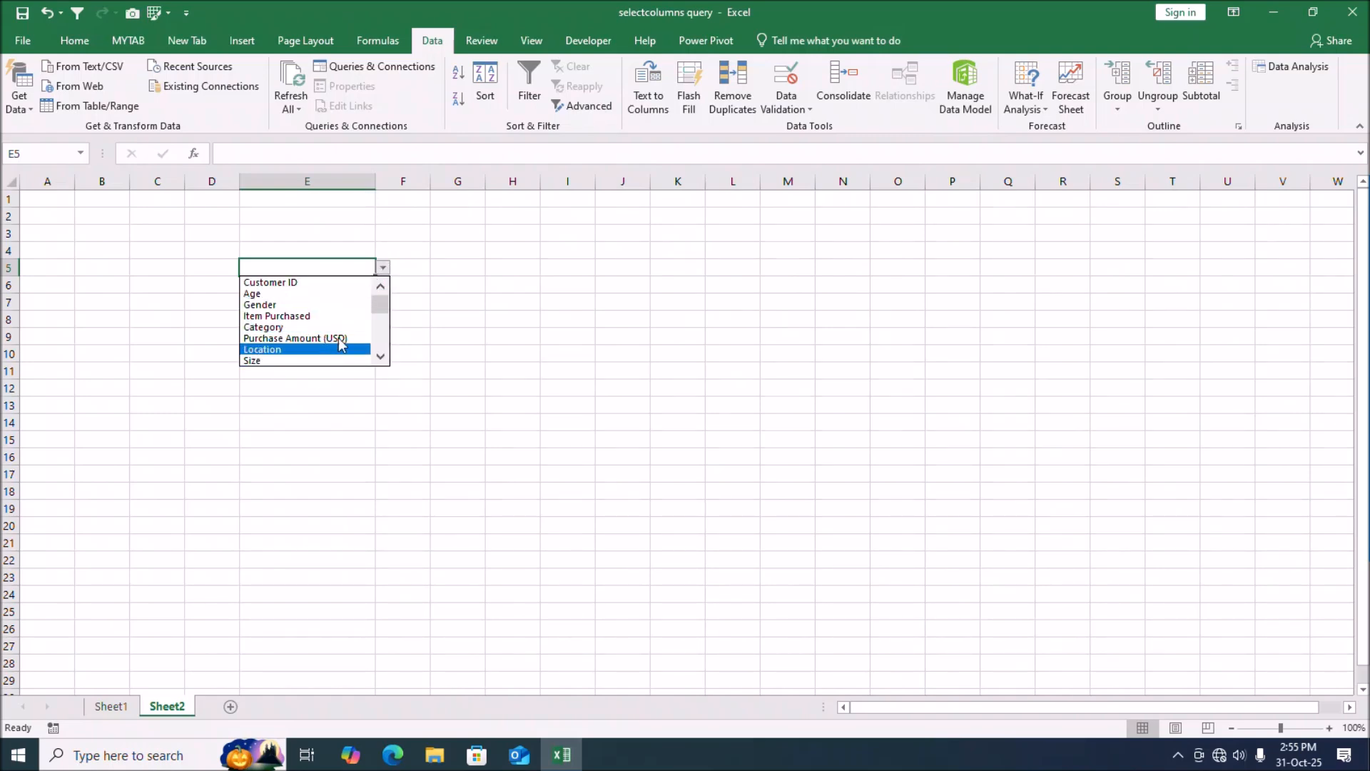
{"action": "left_click", "coordinate": [404, 228]}
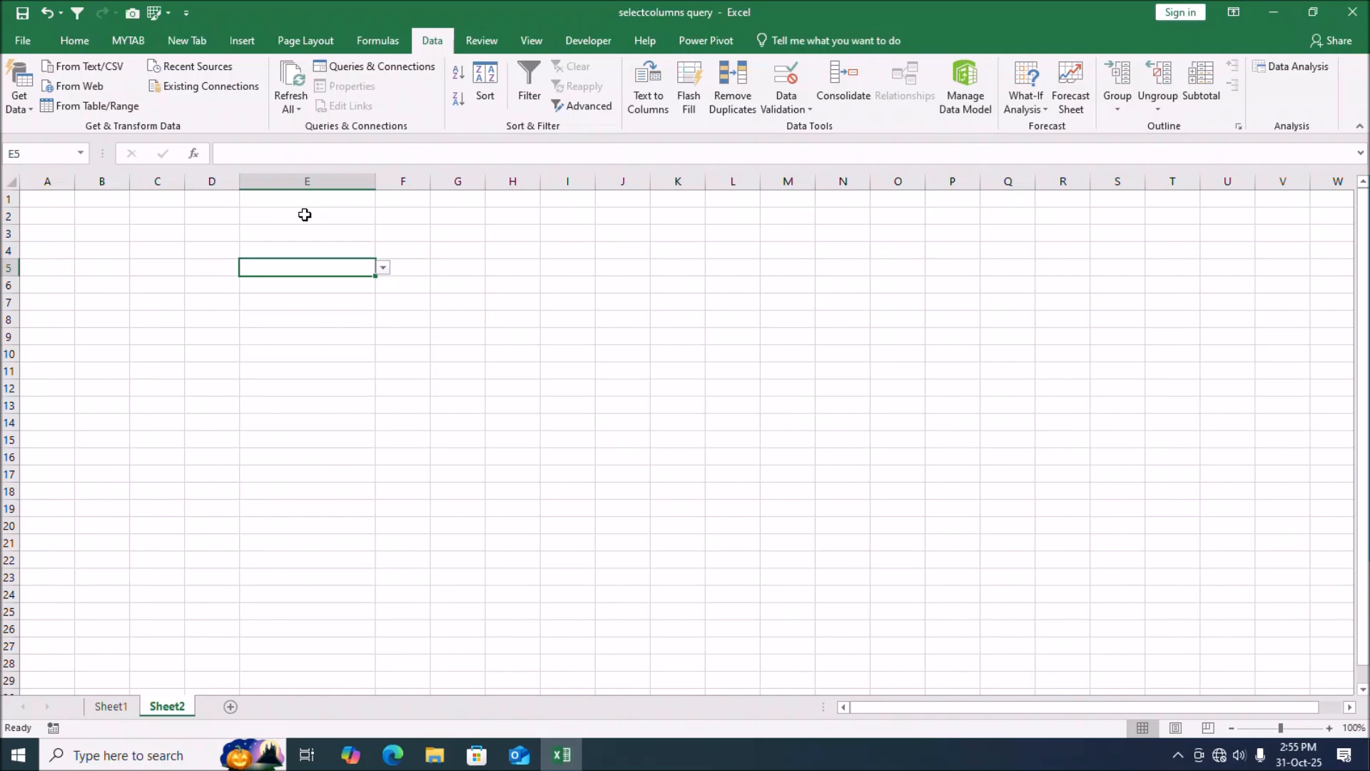
Copy the dropdown cell E5 to the four adjacent cells F5:I5
{"action": "key", "text": "ctrl+c"}
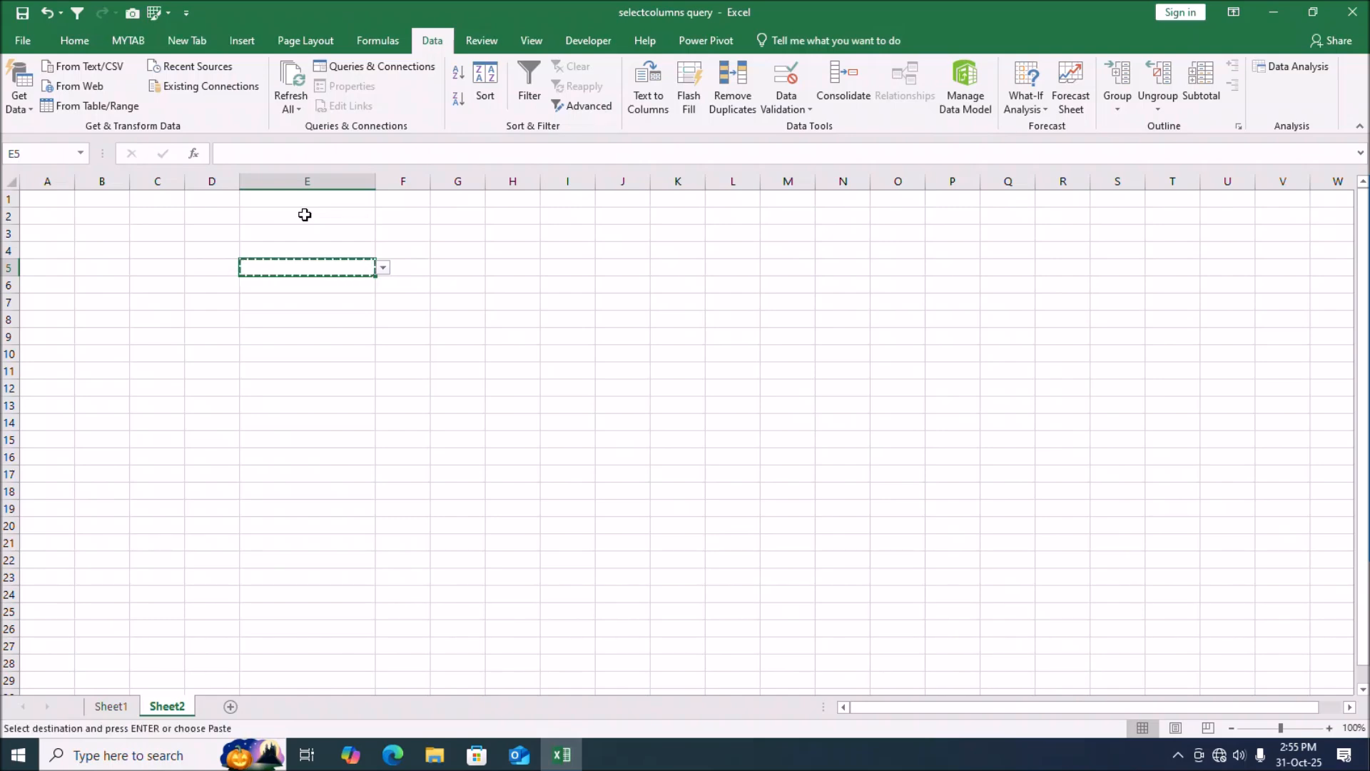
{"action": "key", "text": "Right"}
{"action": "key", "text": "shift+Right"}
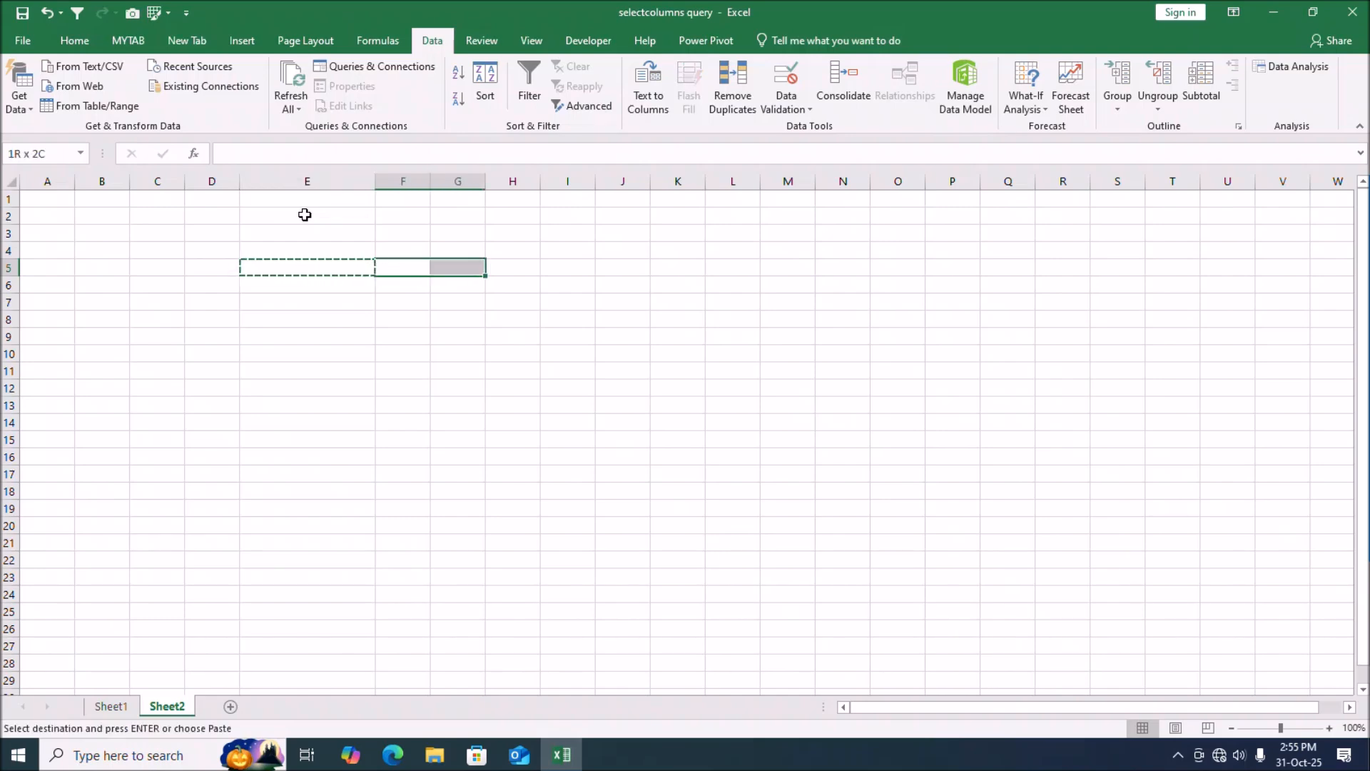
{"action": "key", "text": "shift+Right"}
{"action": "key", "text": "shift+Right"}
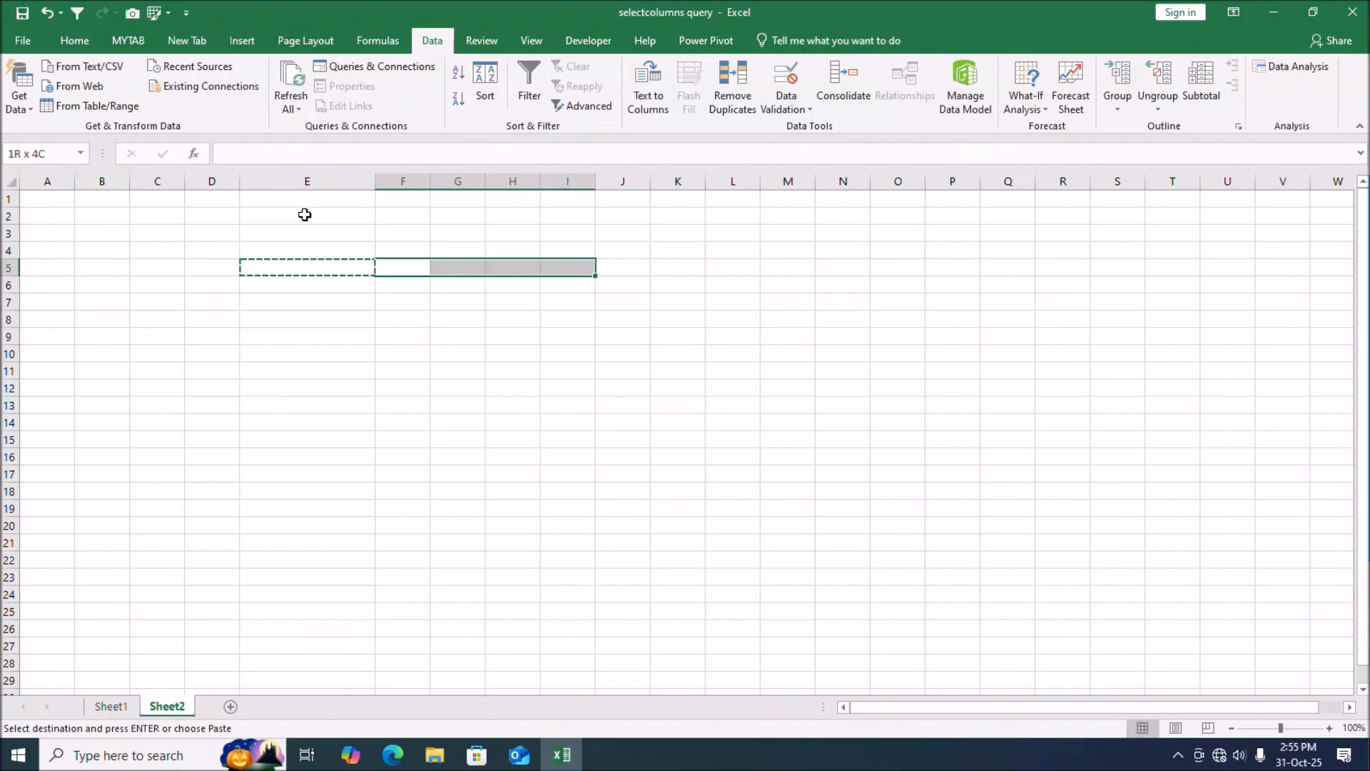
{"action": "key", "text": "Return"}
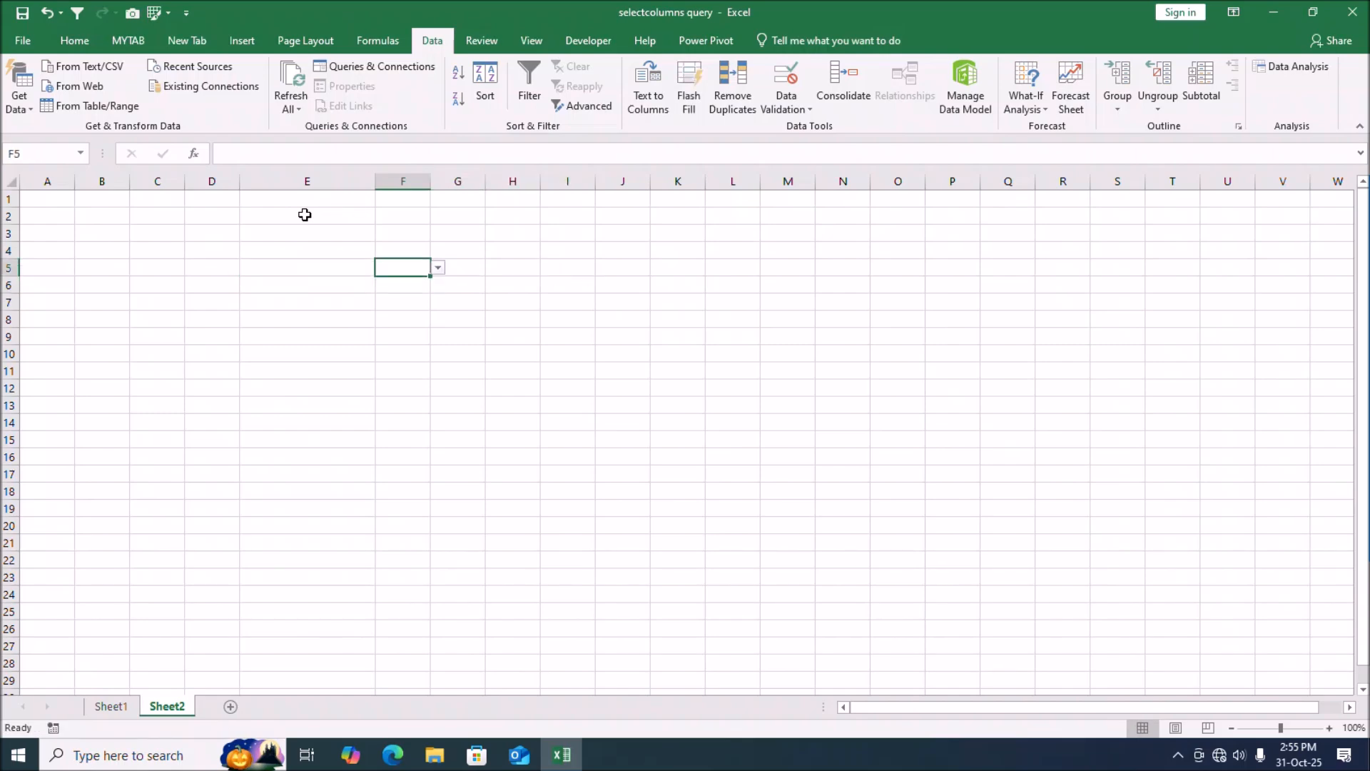
Widen columns F to I and check that I5 has a dropdown
{"action": "left_click", "coordinate": [308, 263]}
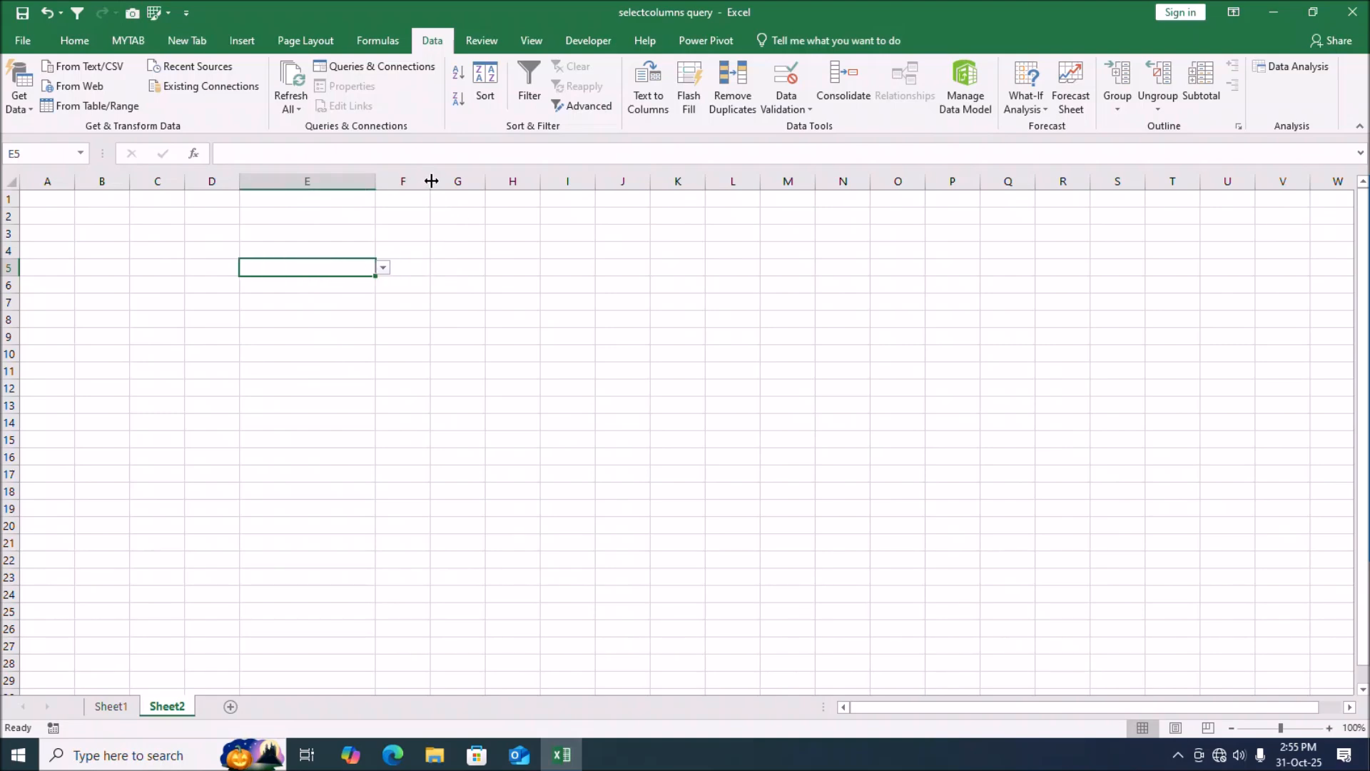
{"action": "left_click_drag", "start_coordinate": [430, 185], "coordinate": [682, 186]}
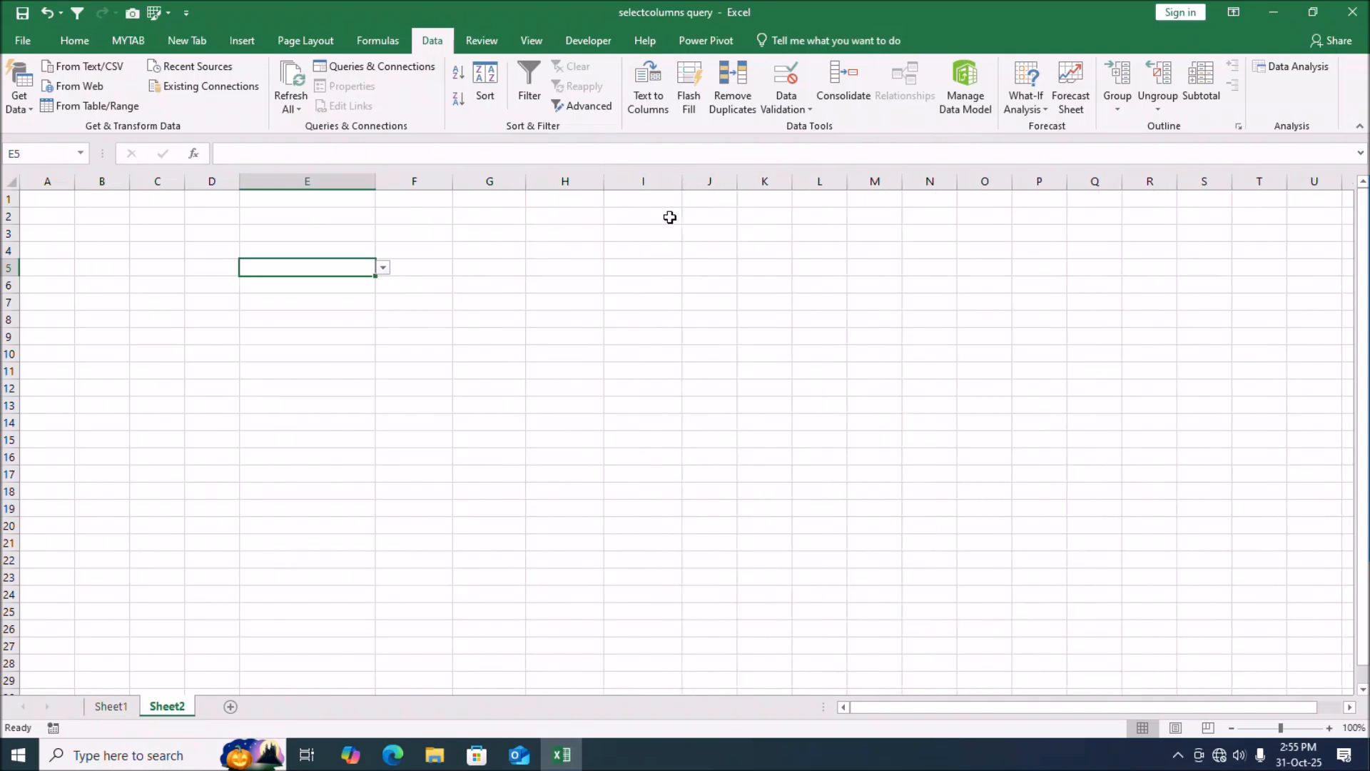
{"action": "left_click", "coordinate": [645, 266]}
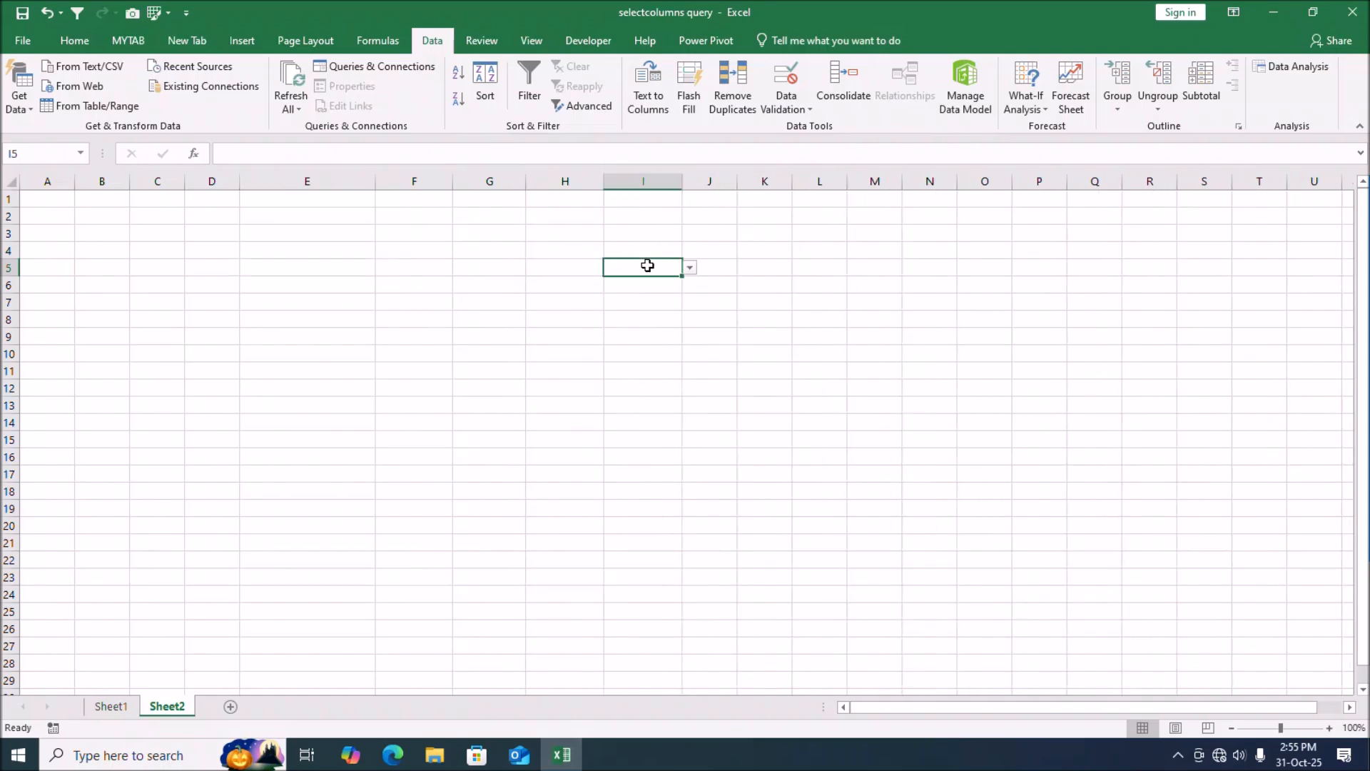
Choose Customer ID in E5, Age in F5 and Gender in G5 from their dropdown lists
{"action": "left_click", "coordinate": [305, 265]}
{"action": "left_click", "coordinate": [384, 271]}
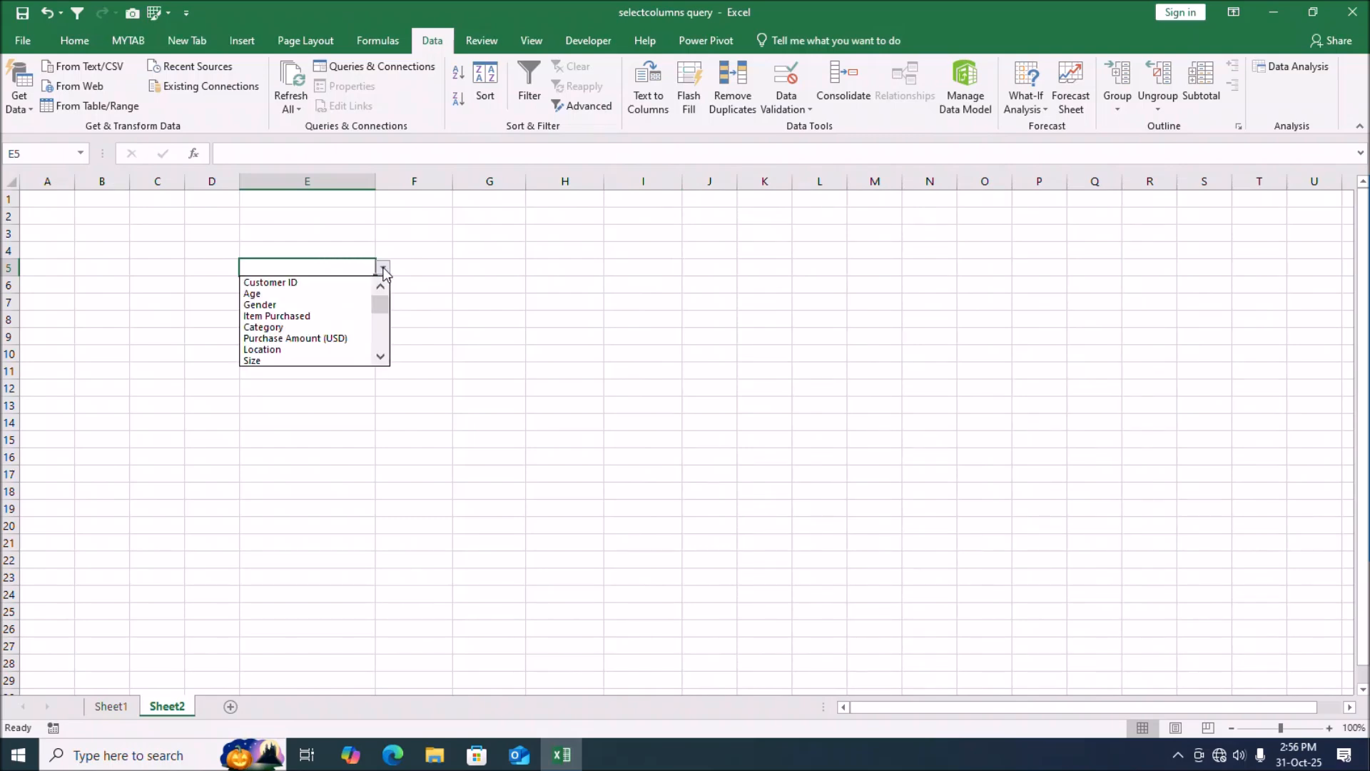
{"action": "left_click", "coordinate": [288, 282]}
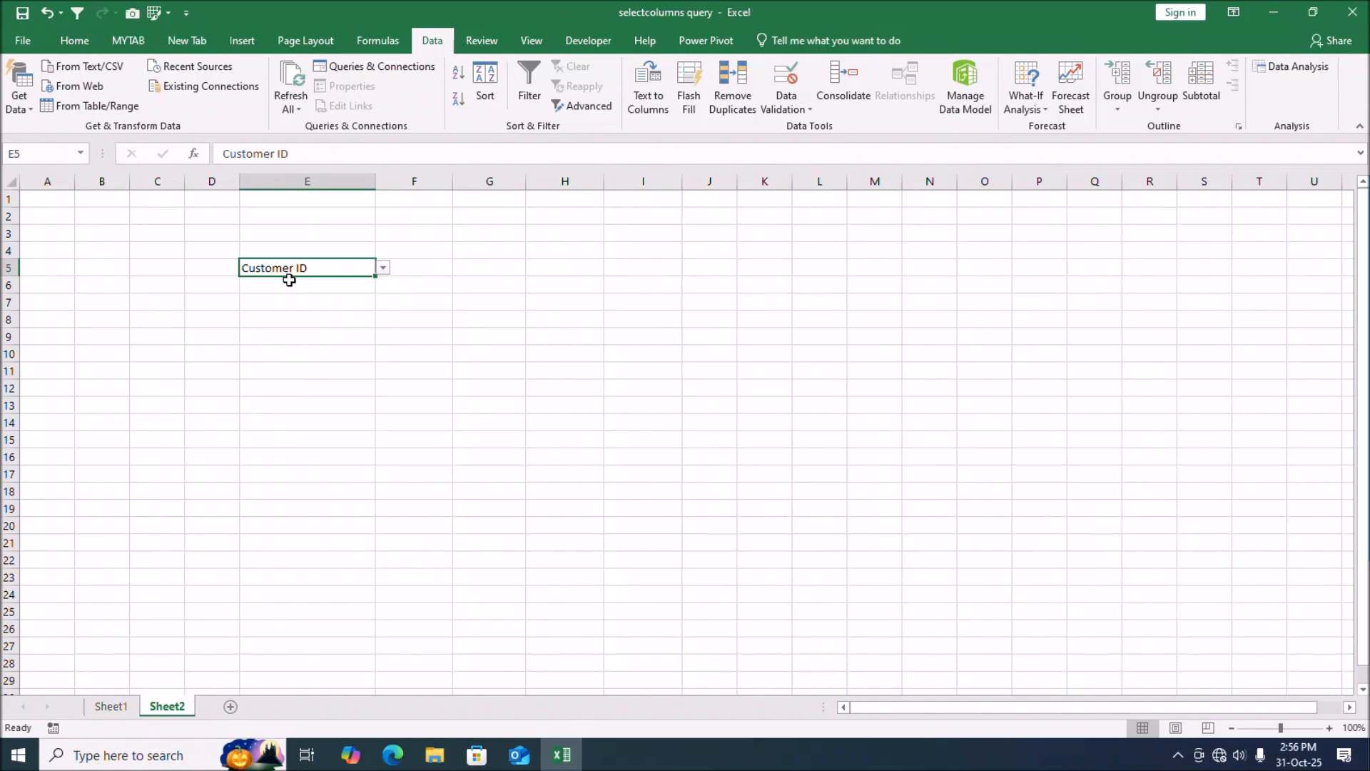
{"action": "left_click", "coordinate": [417, 268]}
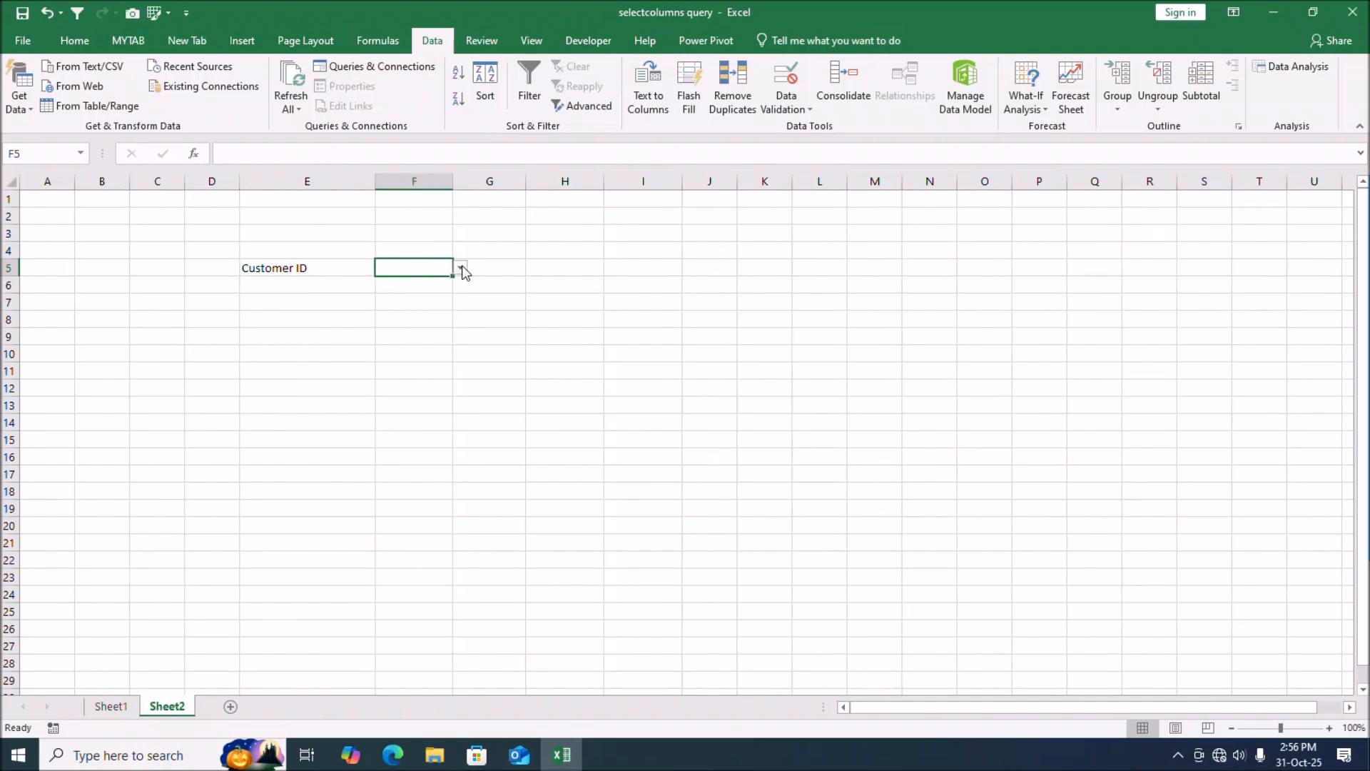
{"action": "left_click", "coordinate": [461, 268]}
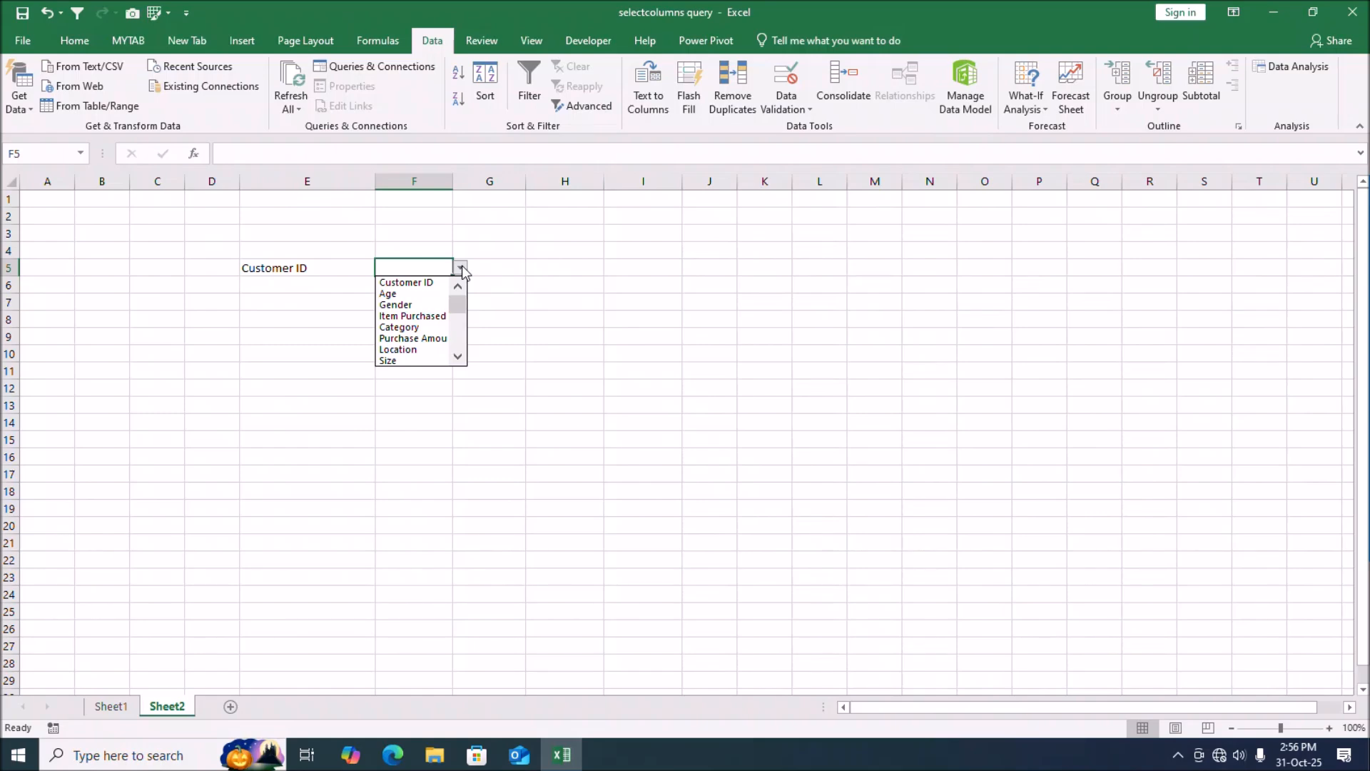
{"action": "key", "text": "Escape"}
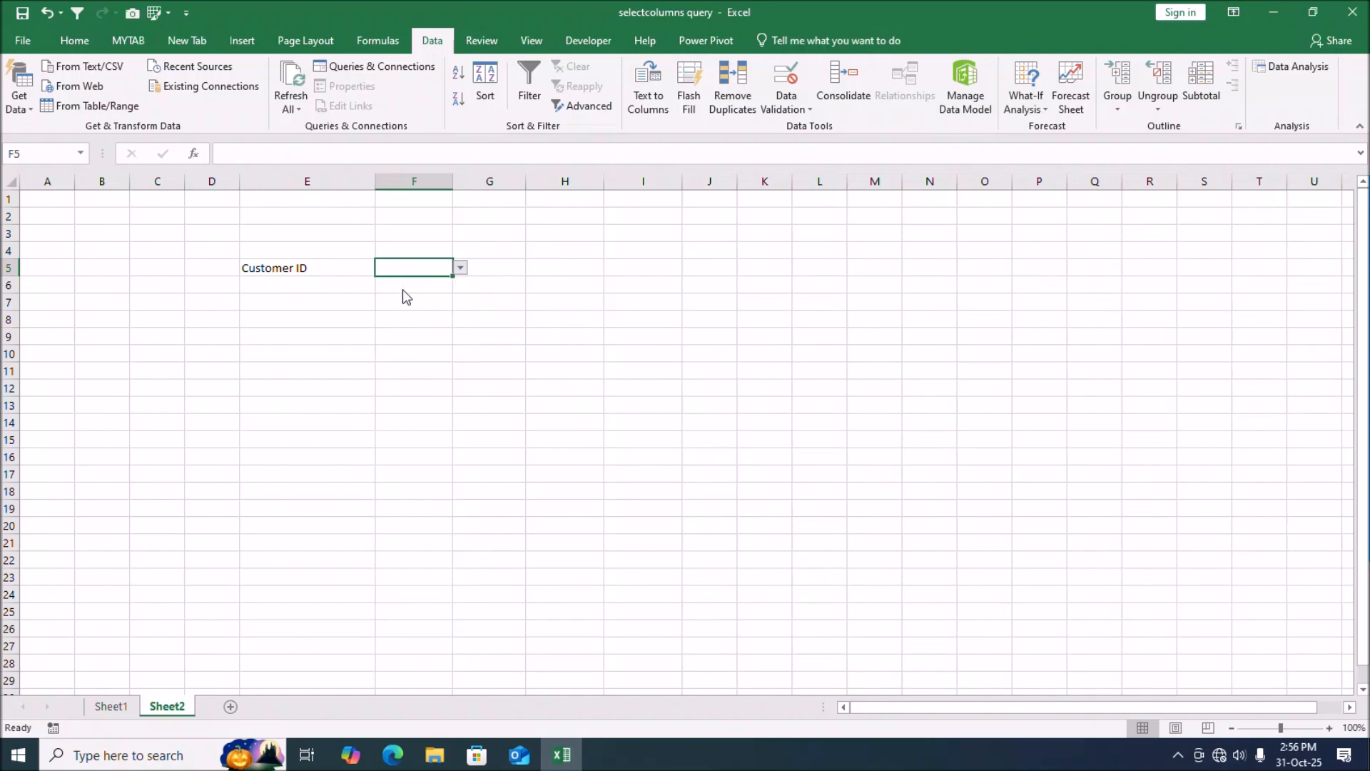
{"action": "type", "text": "Age"}
{"action": "left_click", "coordinate": [488, 271]}
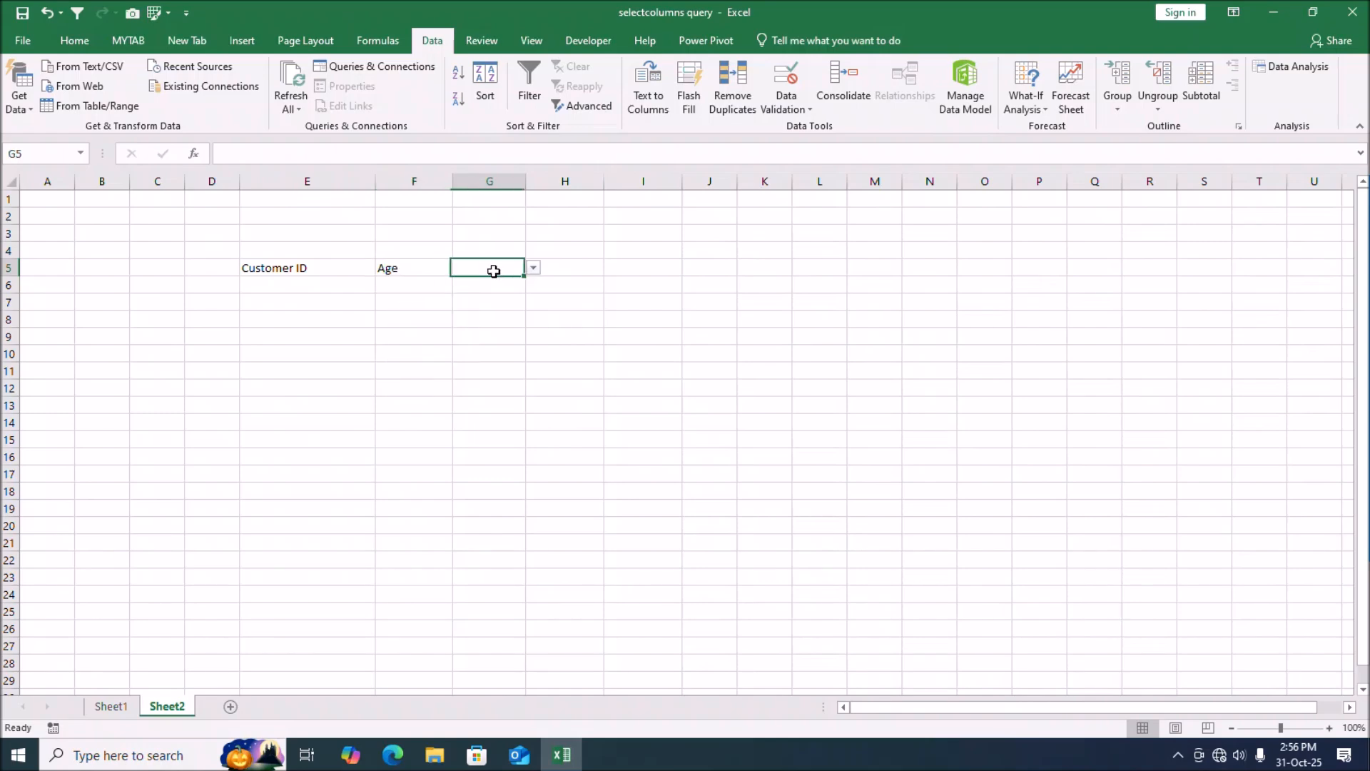
{"action": "left_click", "coordinate": [533, 269]}
{"action": "left_click", "coordinate": [486, 304]}
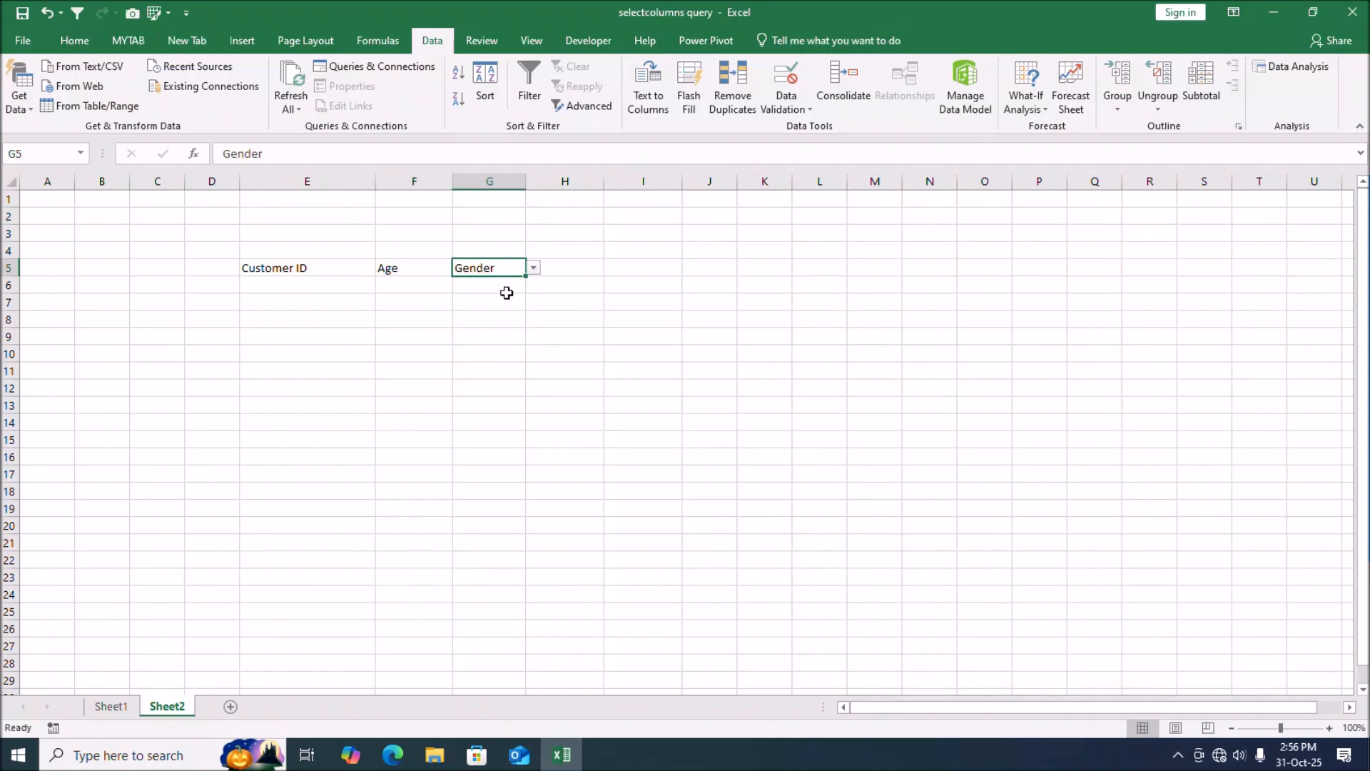
Choose Item Purchased in H5 and Location in I5 from their dropdown lists
{"action": "left_click", "coordinate": [573, 265]}
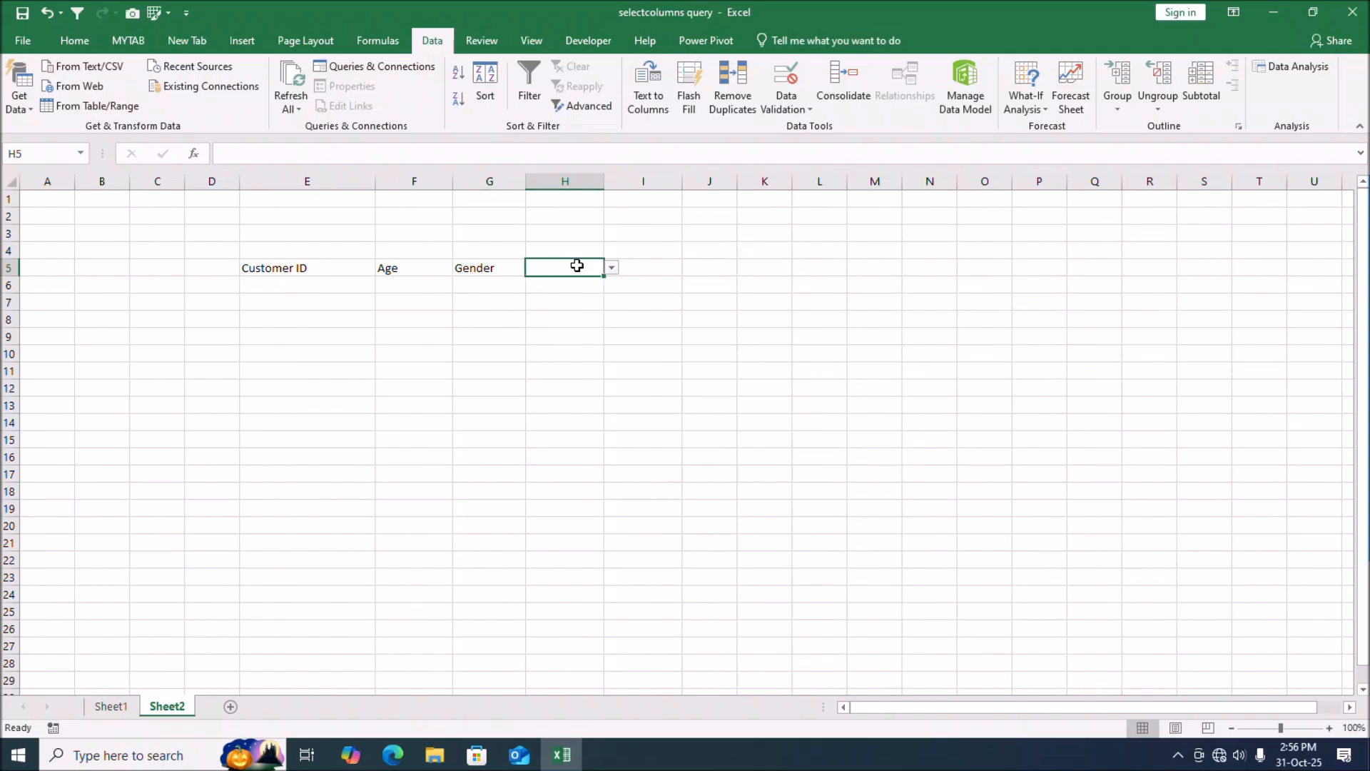
{"action": "left_click", "coordinate": [616, 271]}
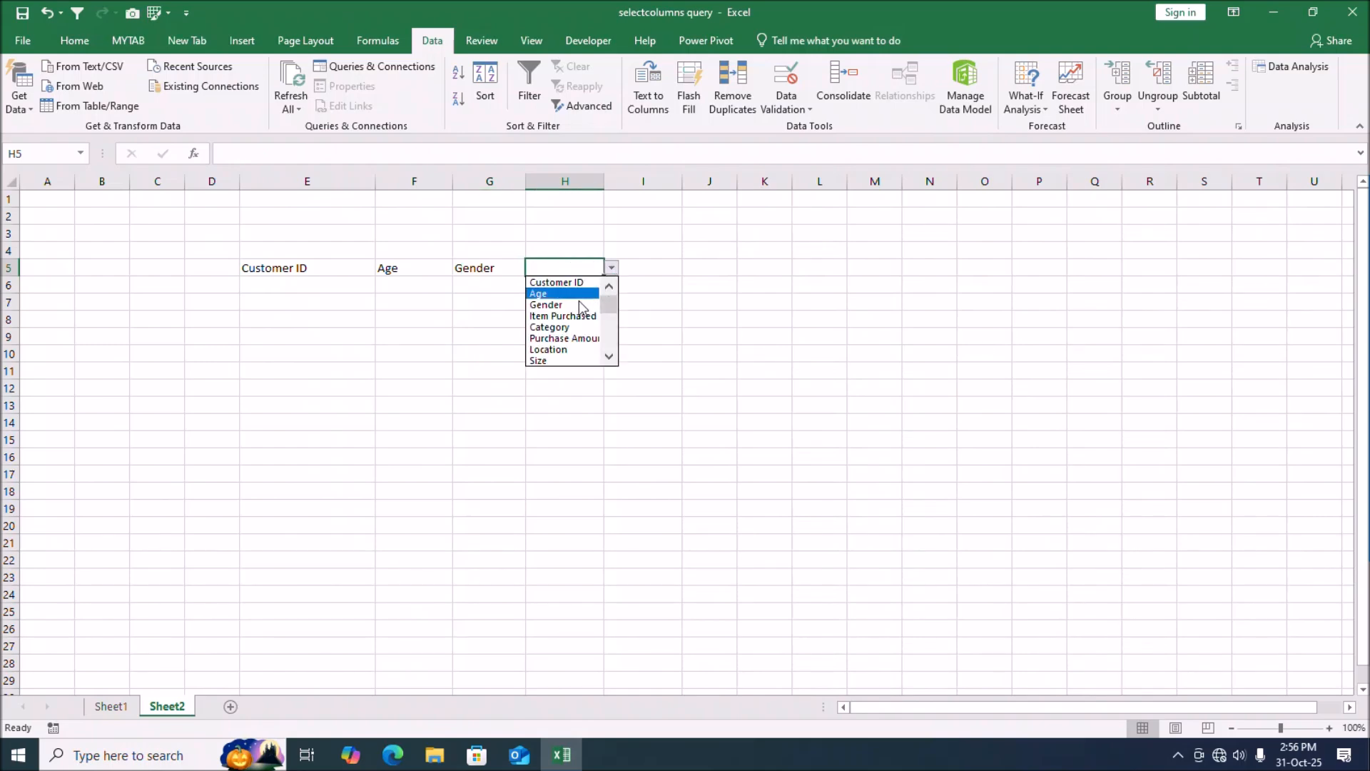
{"action": "left_click", "coordinate": [564, 315]}
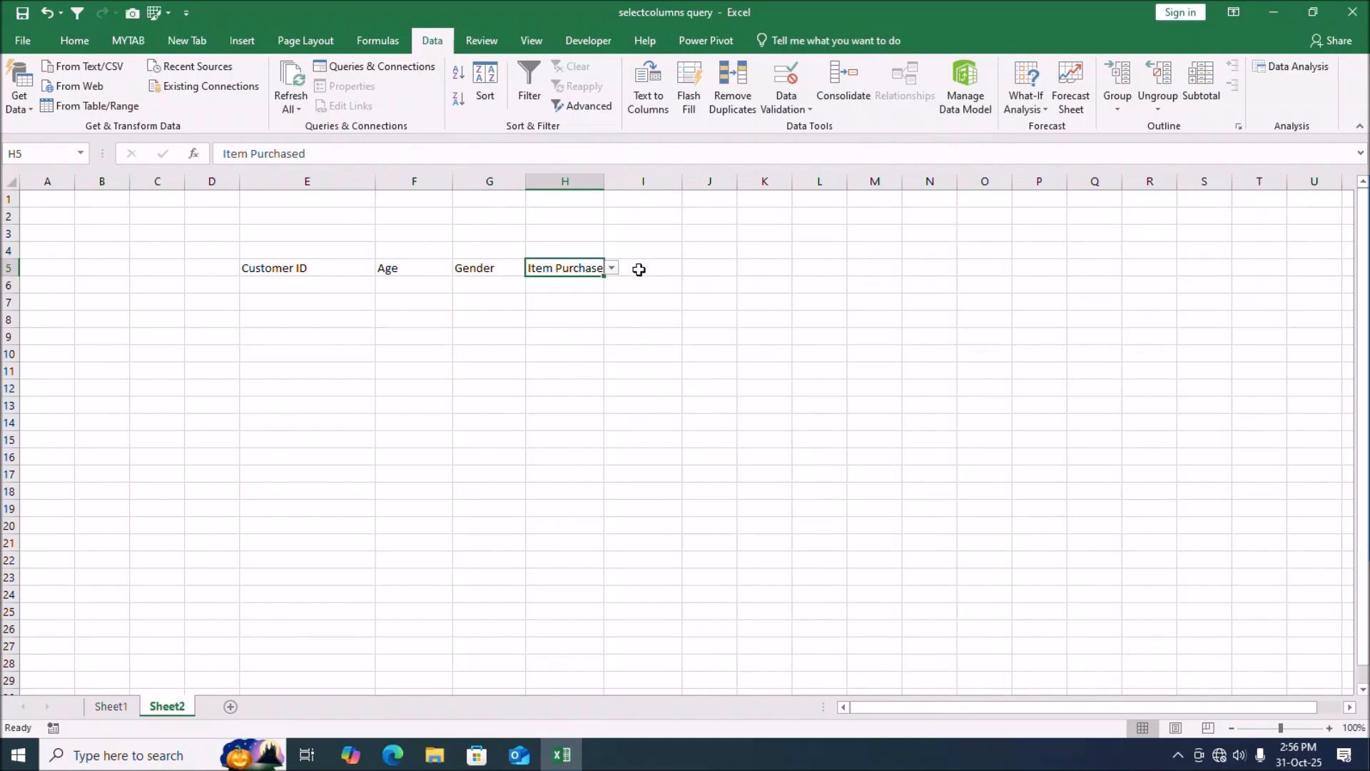
{"action": "left_click", "coordinate": [653, 268]}
{"action": "left_click", "coordinate": [691, 269]}
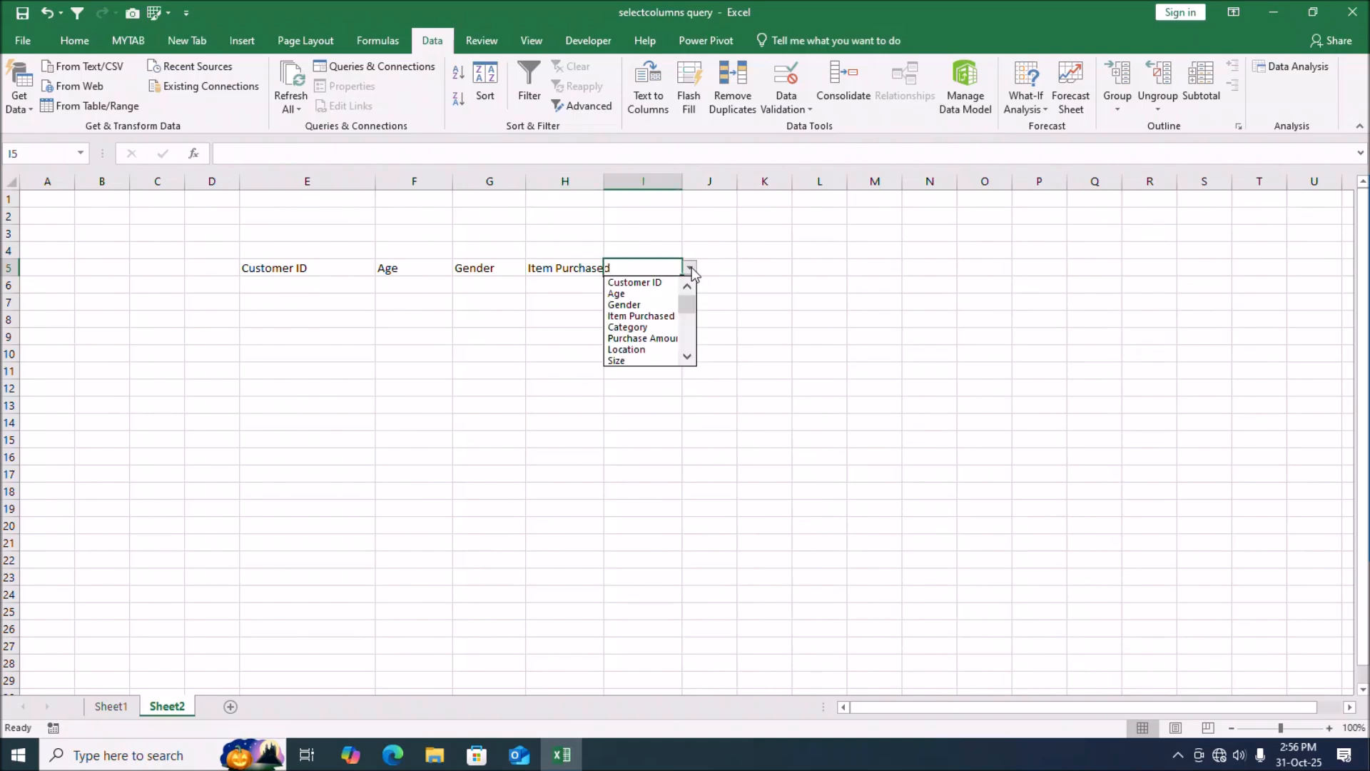
{"action": "left_click", "coordinate": [642, 349]}
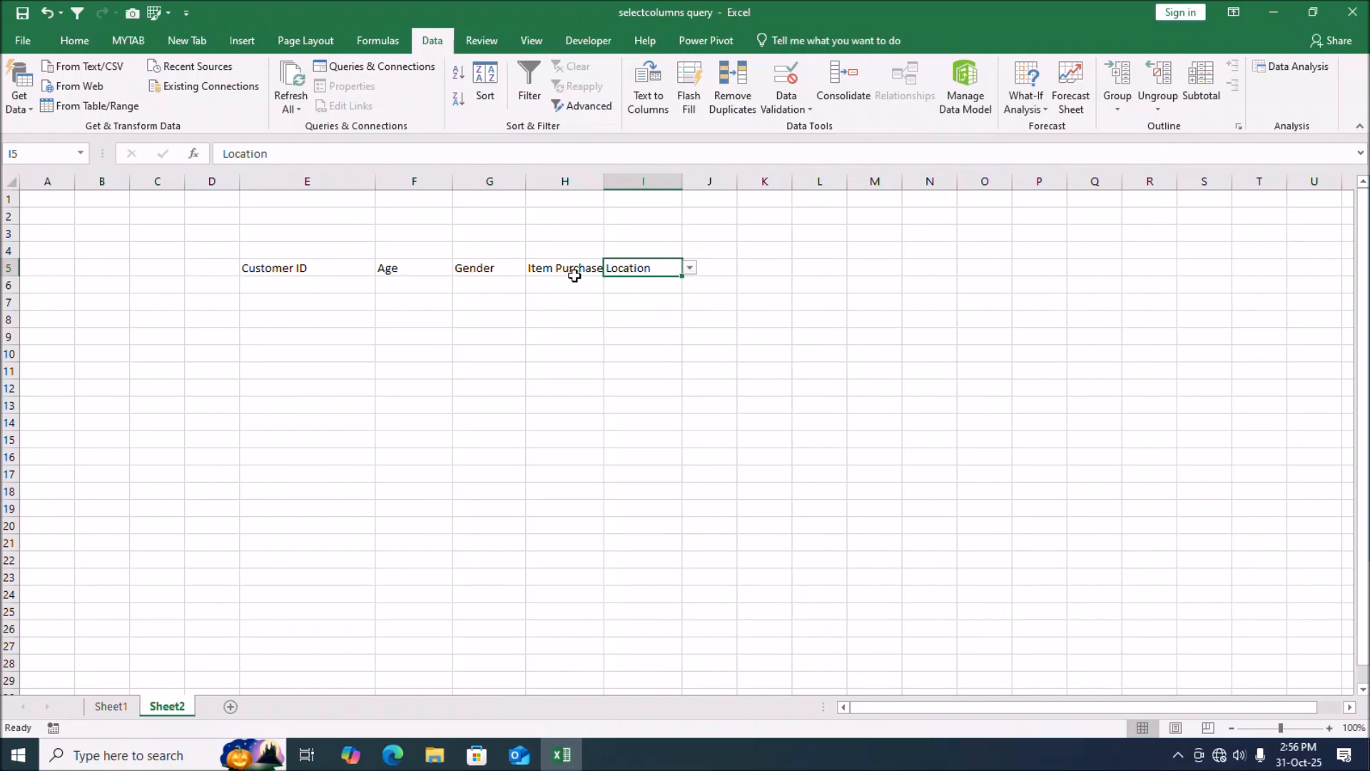
Load the chosen column names in E5:I5 into Power Query as a table without headers
{"action": "left_click", "coordinate": [317, 261]}
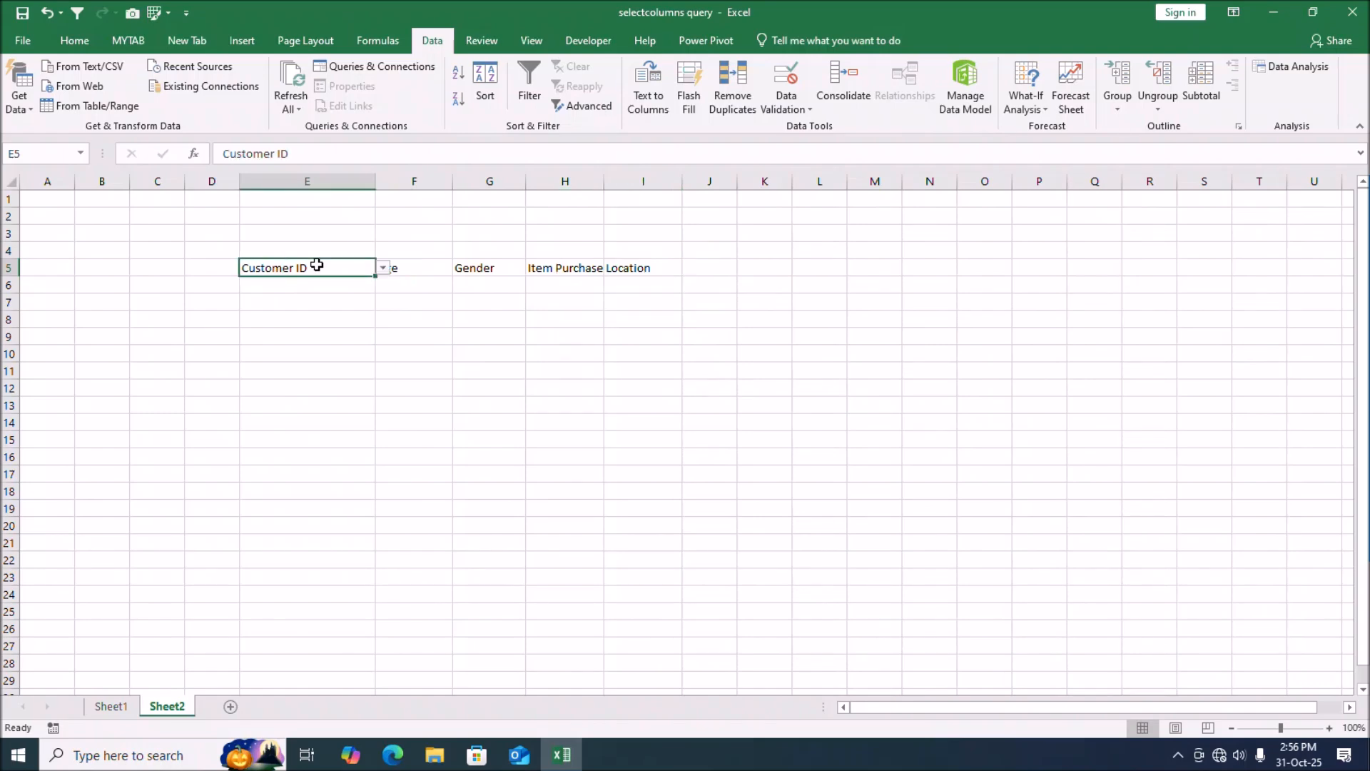
{"action": "left_click", "coordinate": [384, 269]}
{"action": "mouse_move", "coordinate": [380, 301]}
{"action": "left_mouse_down"}
{"action": "mouse_move", "coordinate": [379, 337]}
{"action": "mouse_move", "coordinate": [379, 303]}
{"action": "left_mouse_up"}
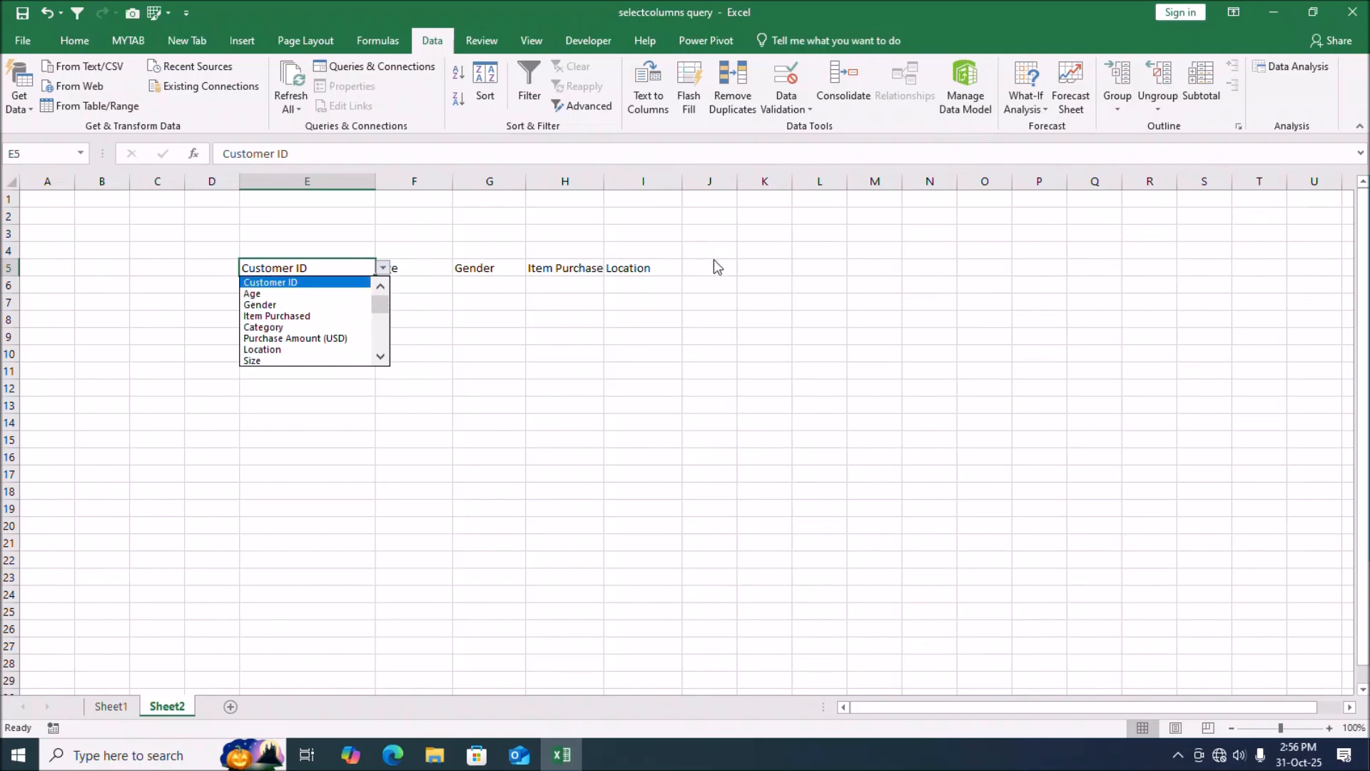
{"action": "key", "text": "Escape"}
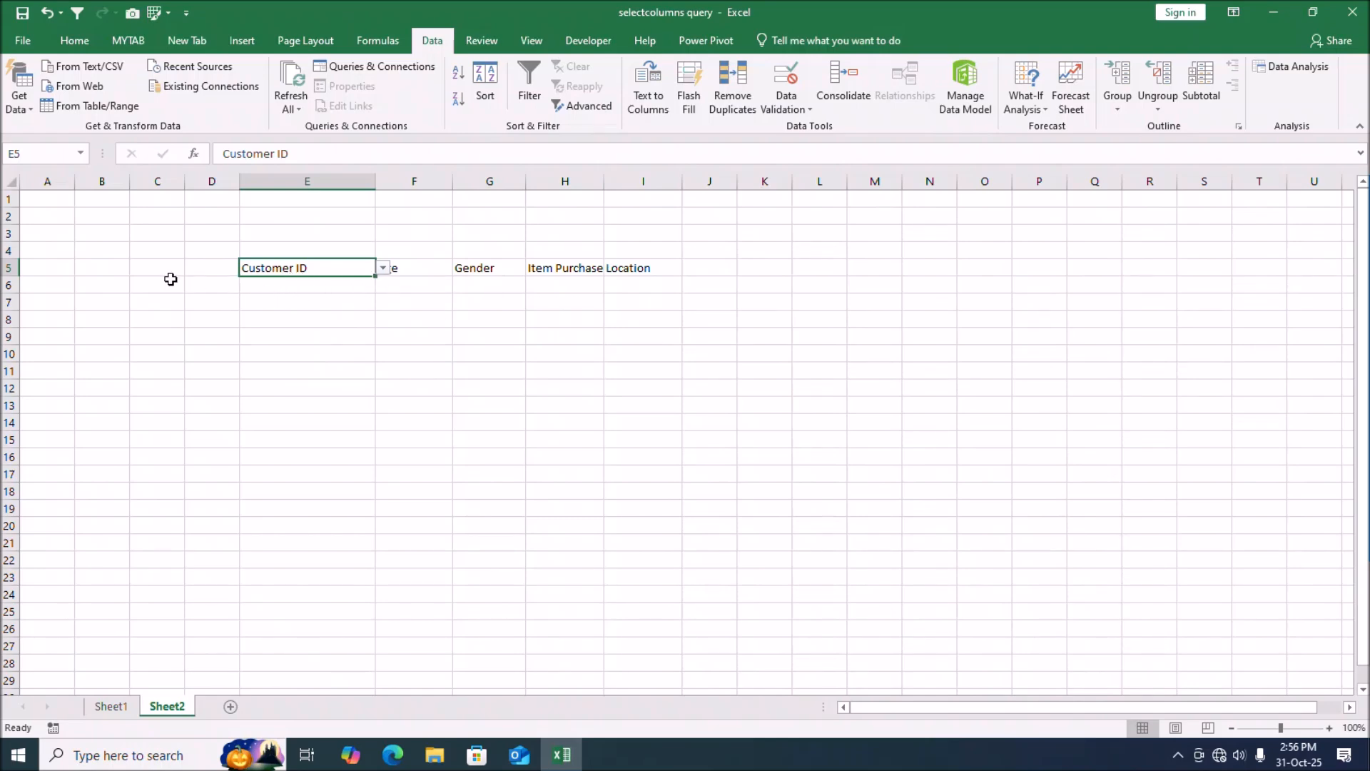
{"action": "key", "text": "shift+Right"}
{"action": "key", "text": "shift+Right"}
{"action": "key", "text": "shift+Right"}
{"action": "key", "text": "shift+Right"}
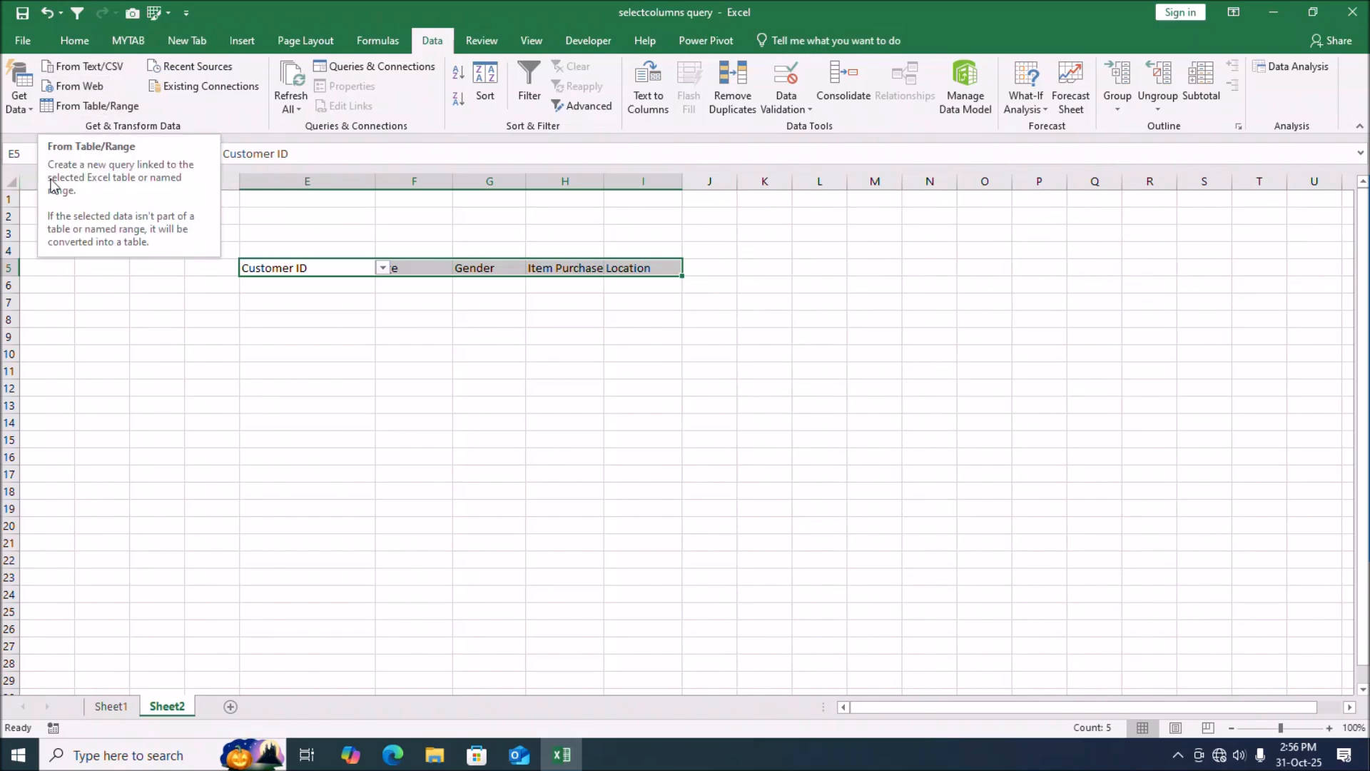
{"action": "left_click", "coordinate": [119, 106]}
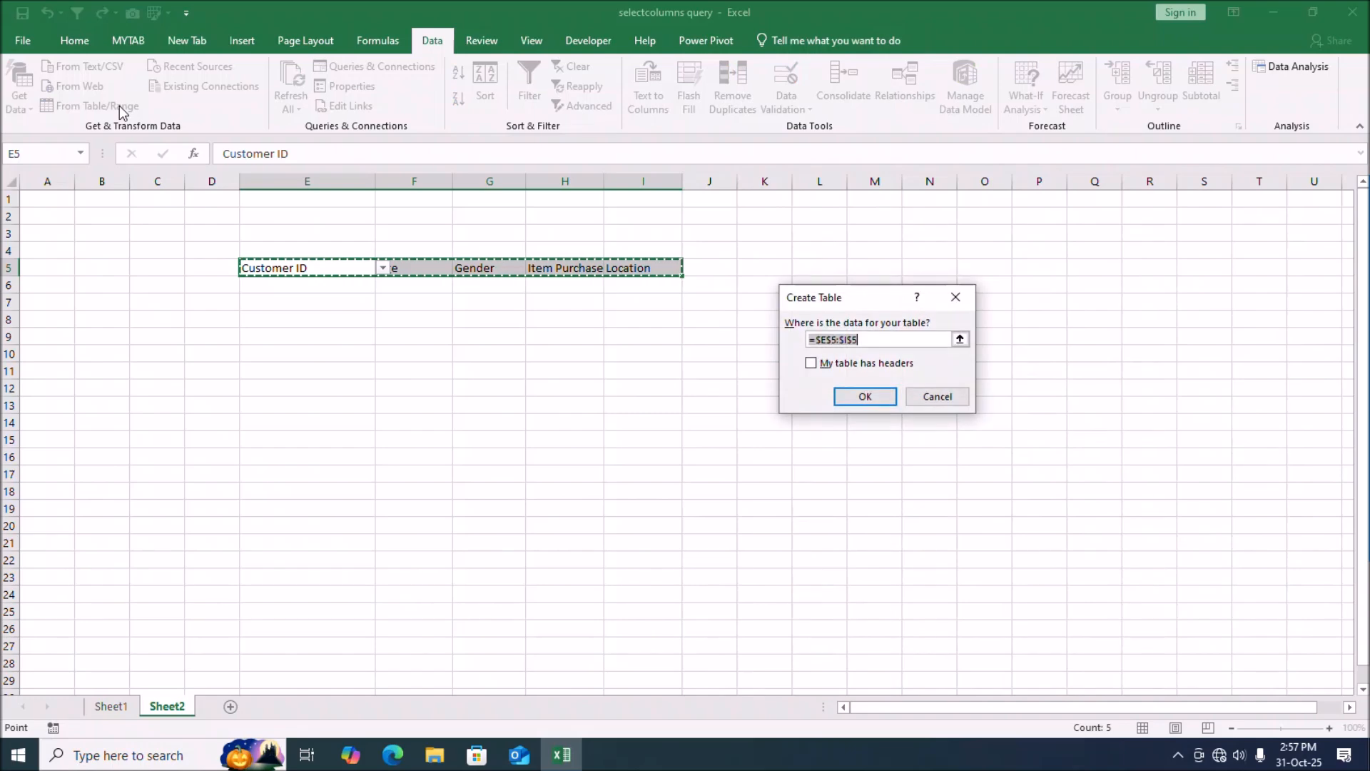
{"action": "left_click", "coordinate": [877, 400]}
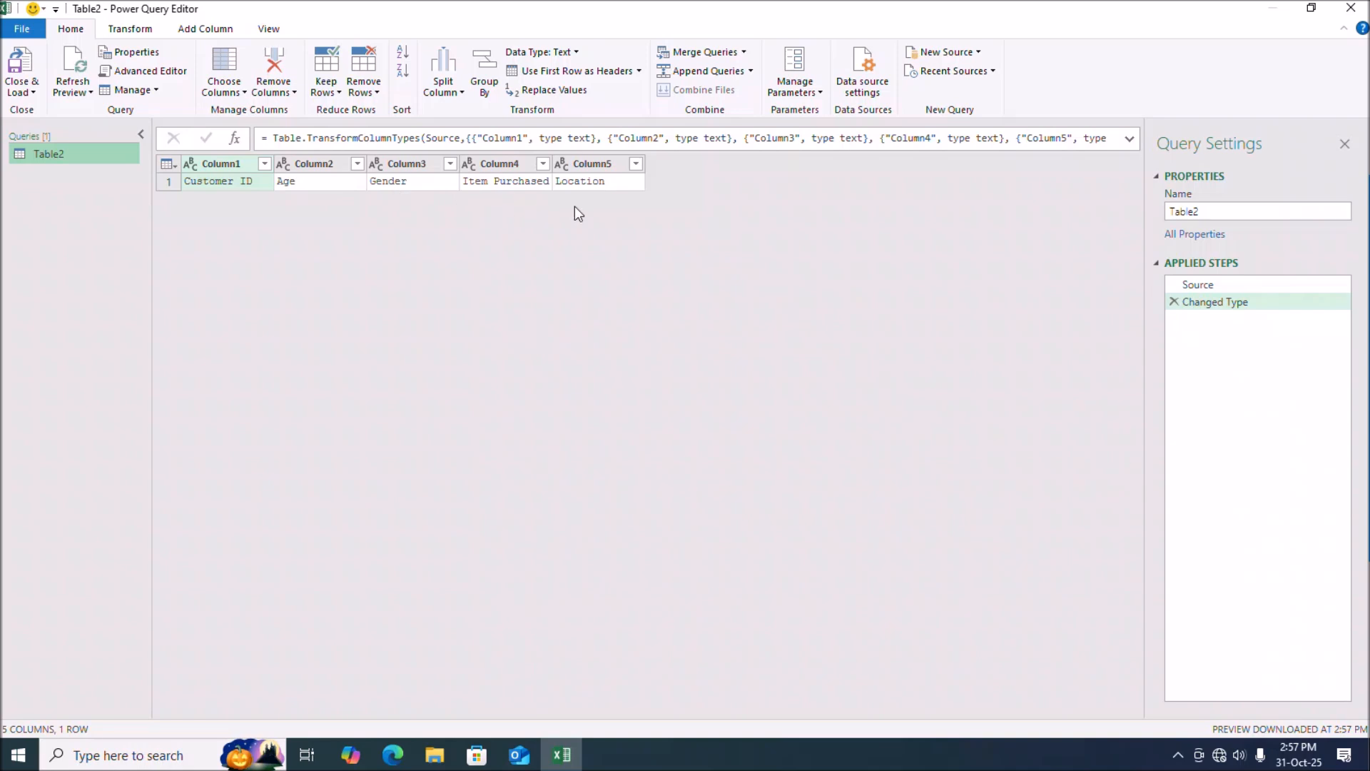
Add a custom query step with the formula = Table.ToRows(#"Changed Type")
{"action": "left_click", "coordinate": [235, 137]}
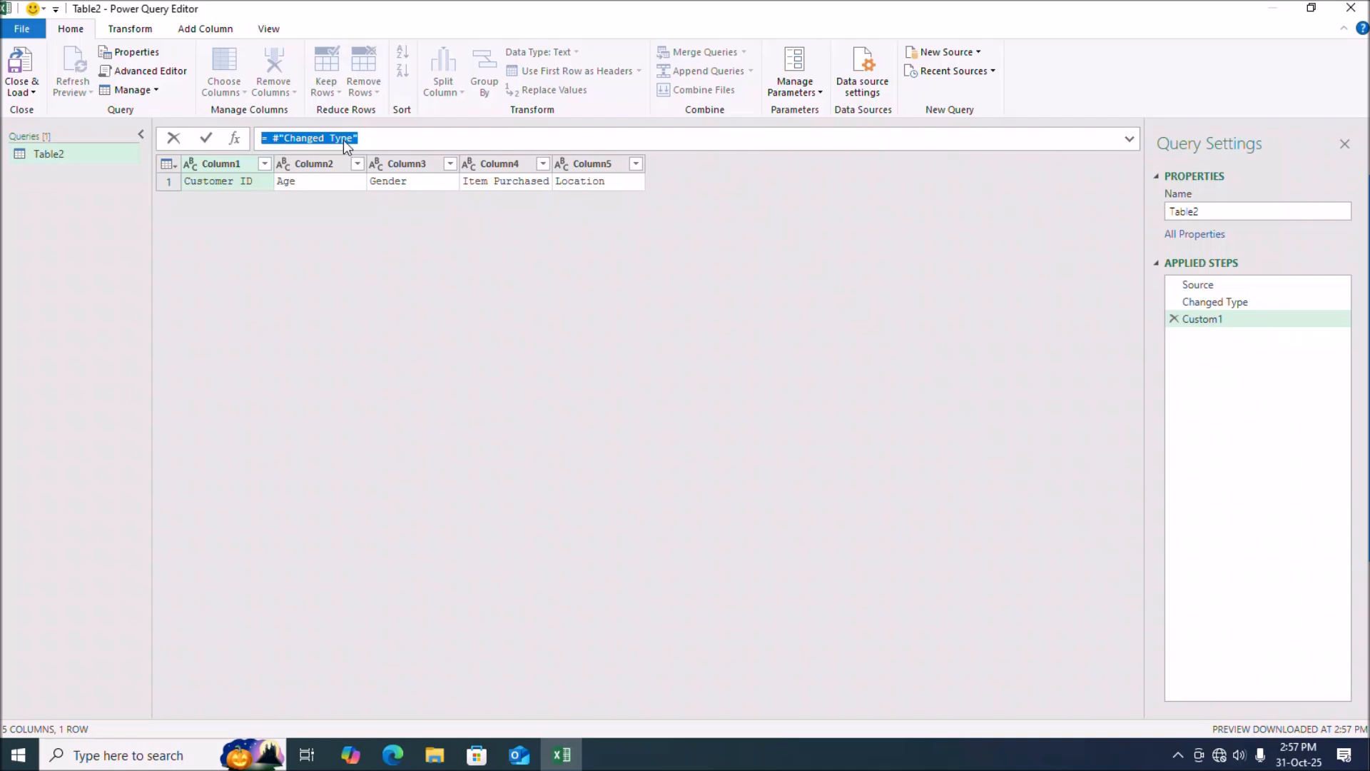
{"action": "left_click", "coordinate": [278, 136]}
{"action": "type", "text": "Tab"}
{"action": "type", "text": "le.To"}
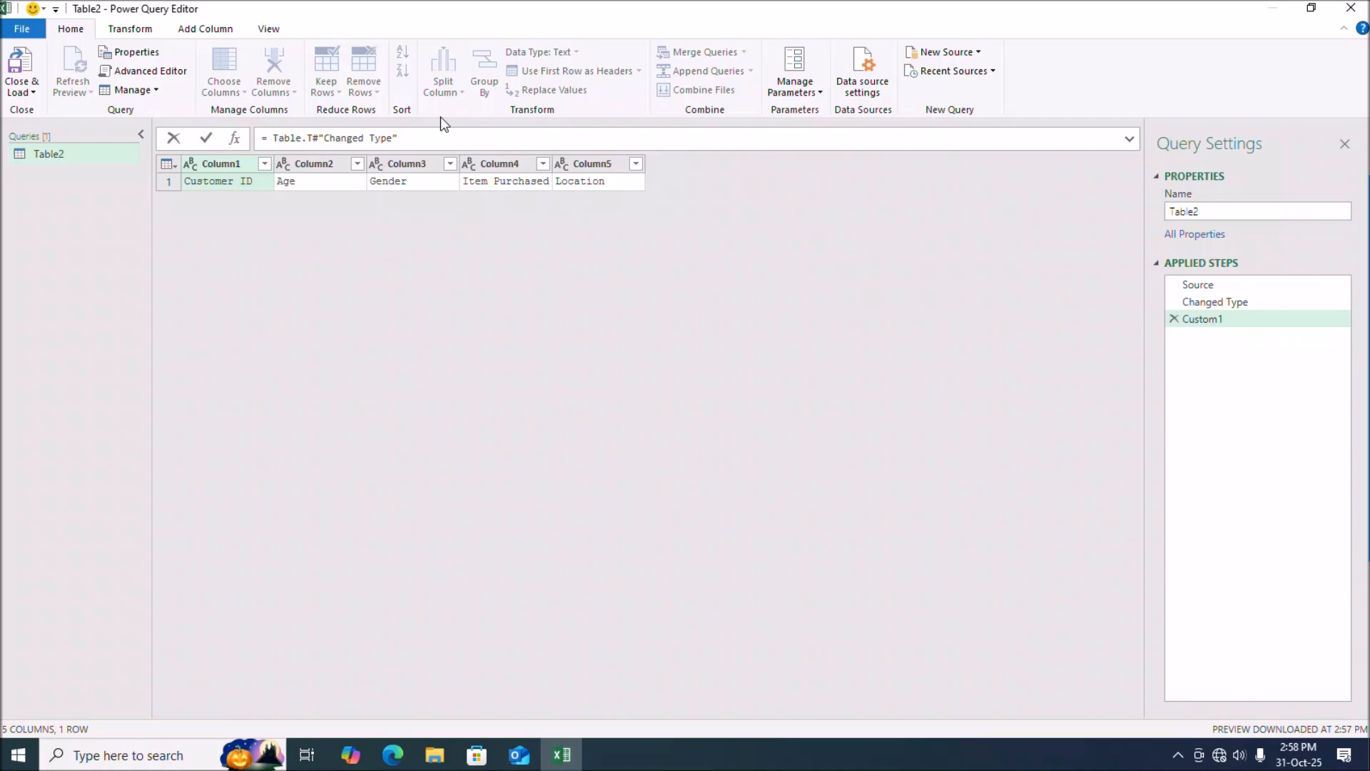
{"action": "type", "text": "Rows("}
{"action": "left_click", "coordinate": [462, 136]}
{"action": "type", "text": ")"}
{"action": "key", "text": "Return"}
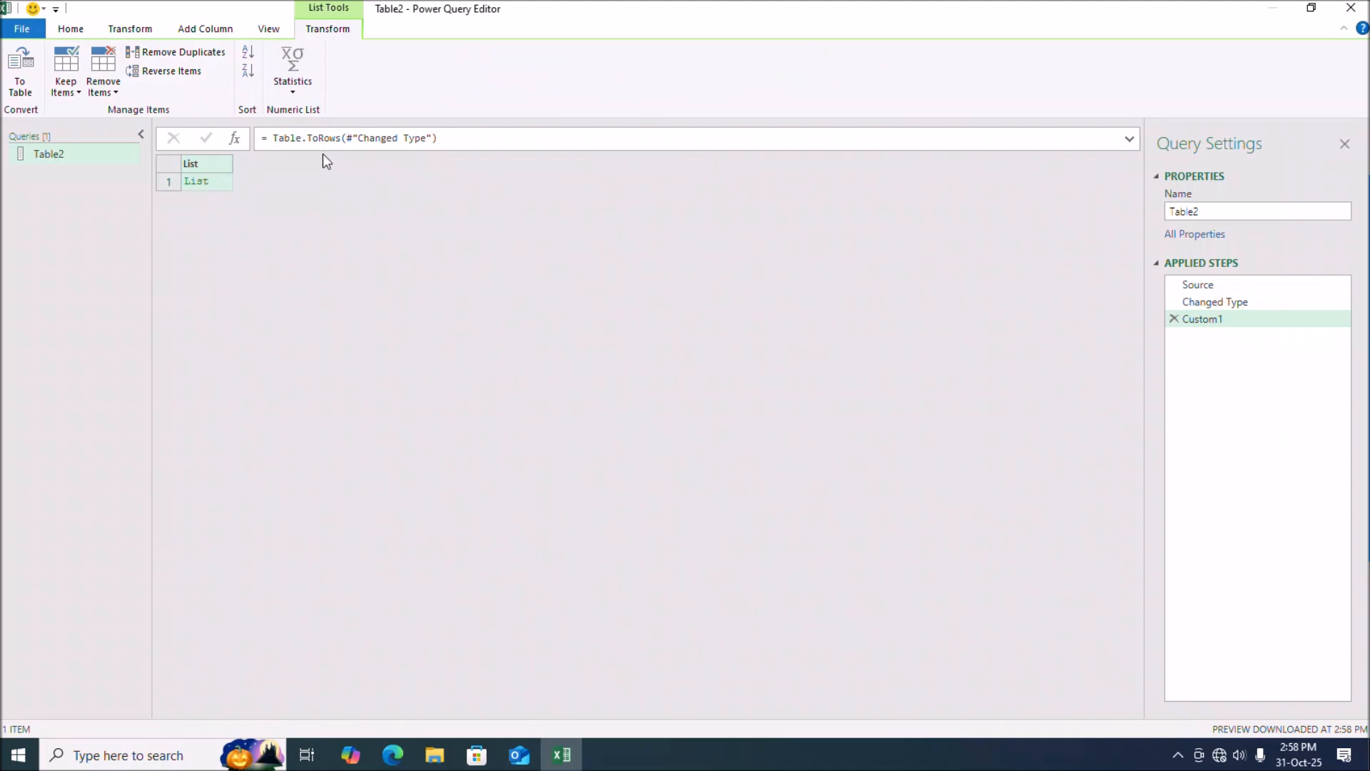
Try to add a custom query step that merges the nested list with List.Combine
{"action": "left_click", "coordinate": [236, 137]}
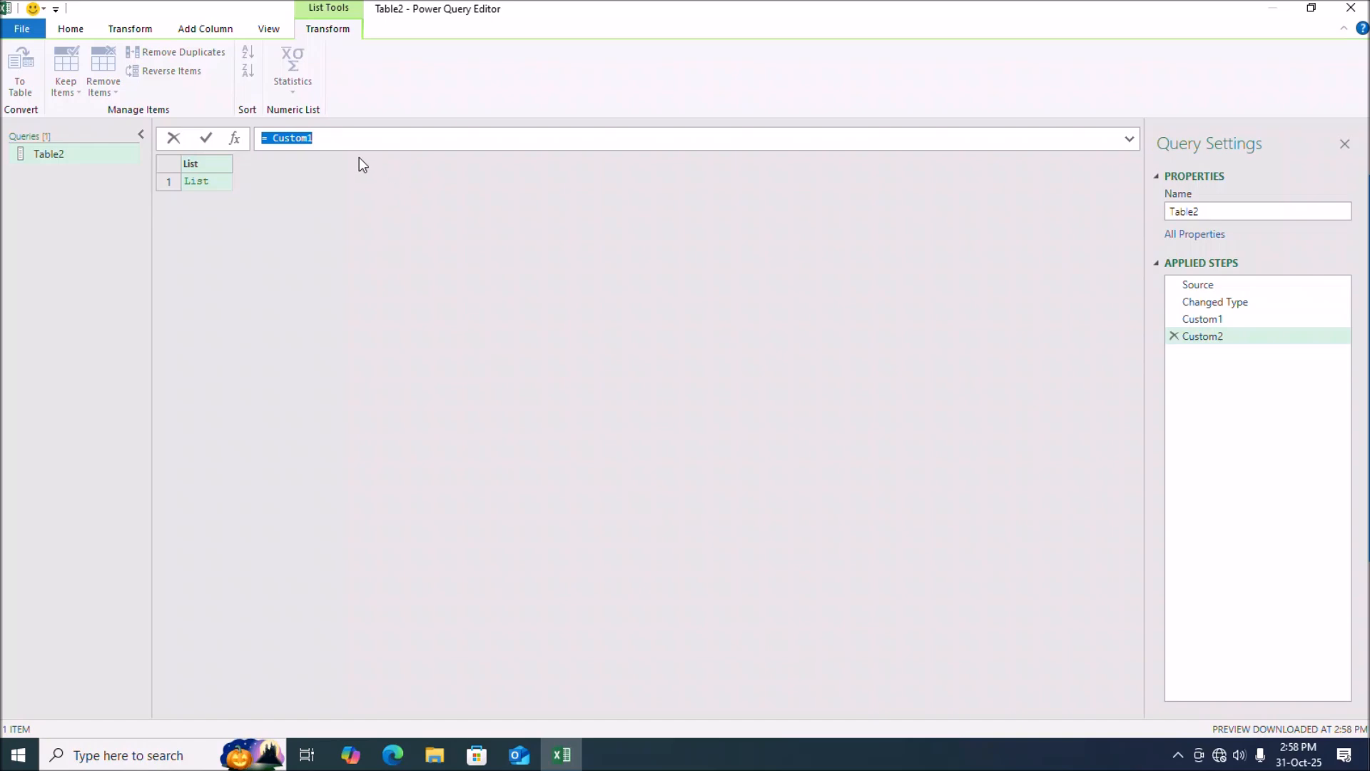
{"action": "left_click", "coordinate": [276, 137]}
{"action": "type", "text": "List"}
{"action": "type", "text": ".Combi"}
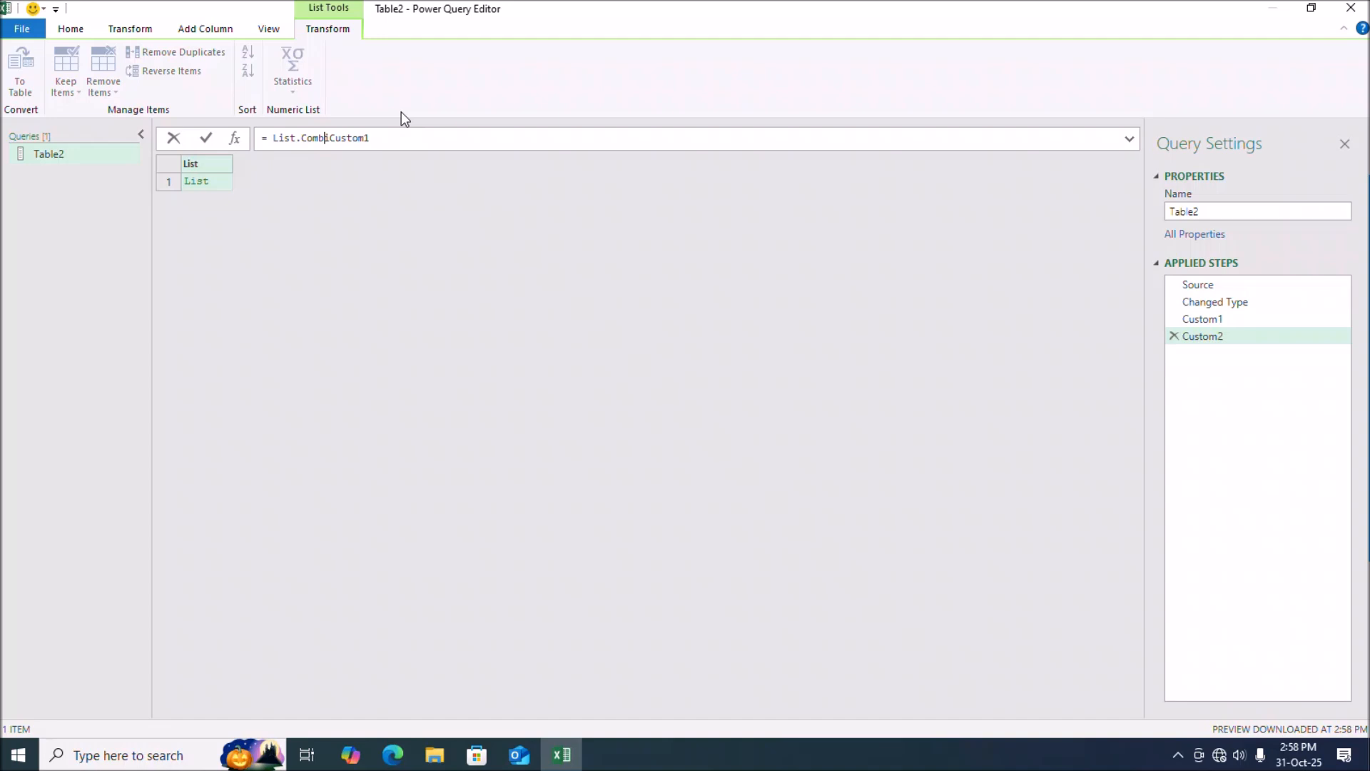
{"action": "type", "text": "ne////9Custom1)"}
{"action": "key", "text": "Return"}
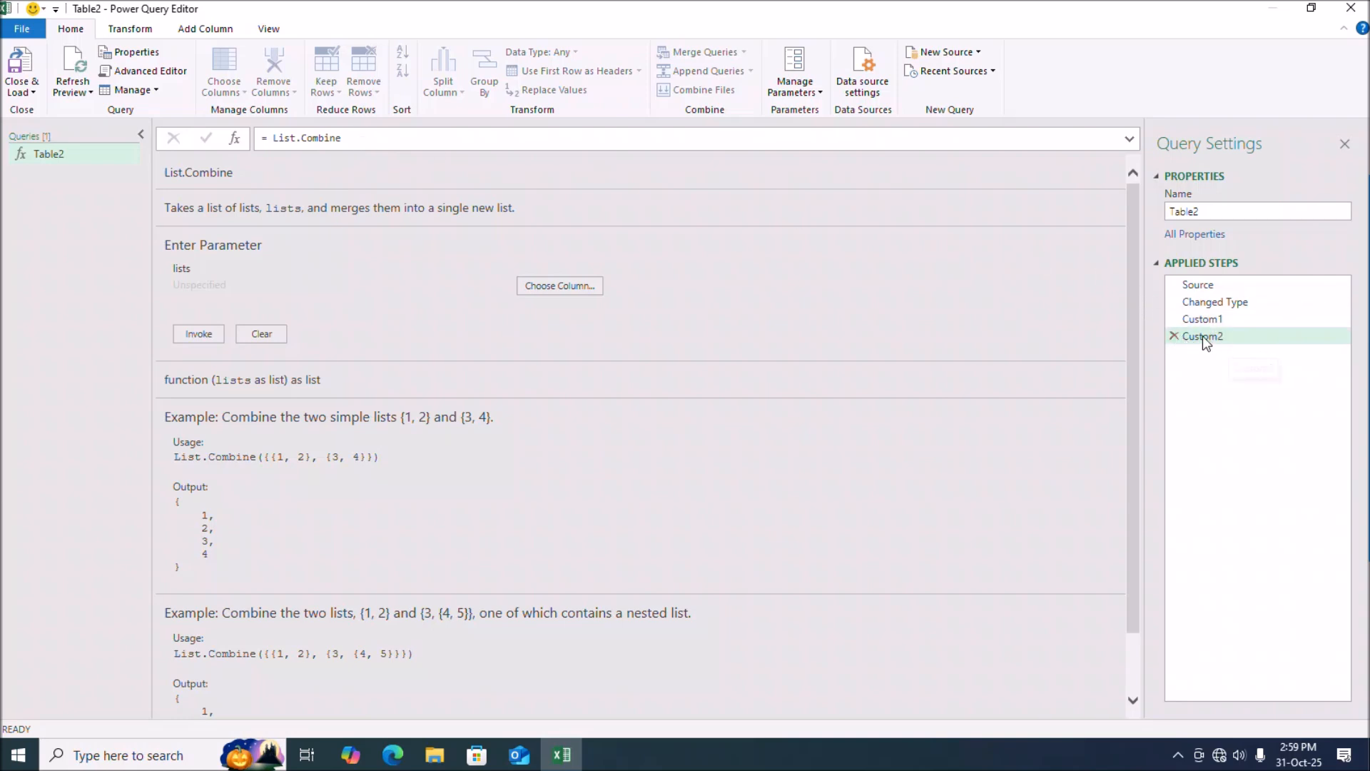
Delete the Custom2 step from the query's applied steps
{"action": "left_click", "coordinate": [352, 143]}
{"action": "left_click", "coordinate": [1176, 341]}
{"action": "left_click", "coordinate": [1174, 335]}
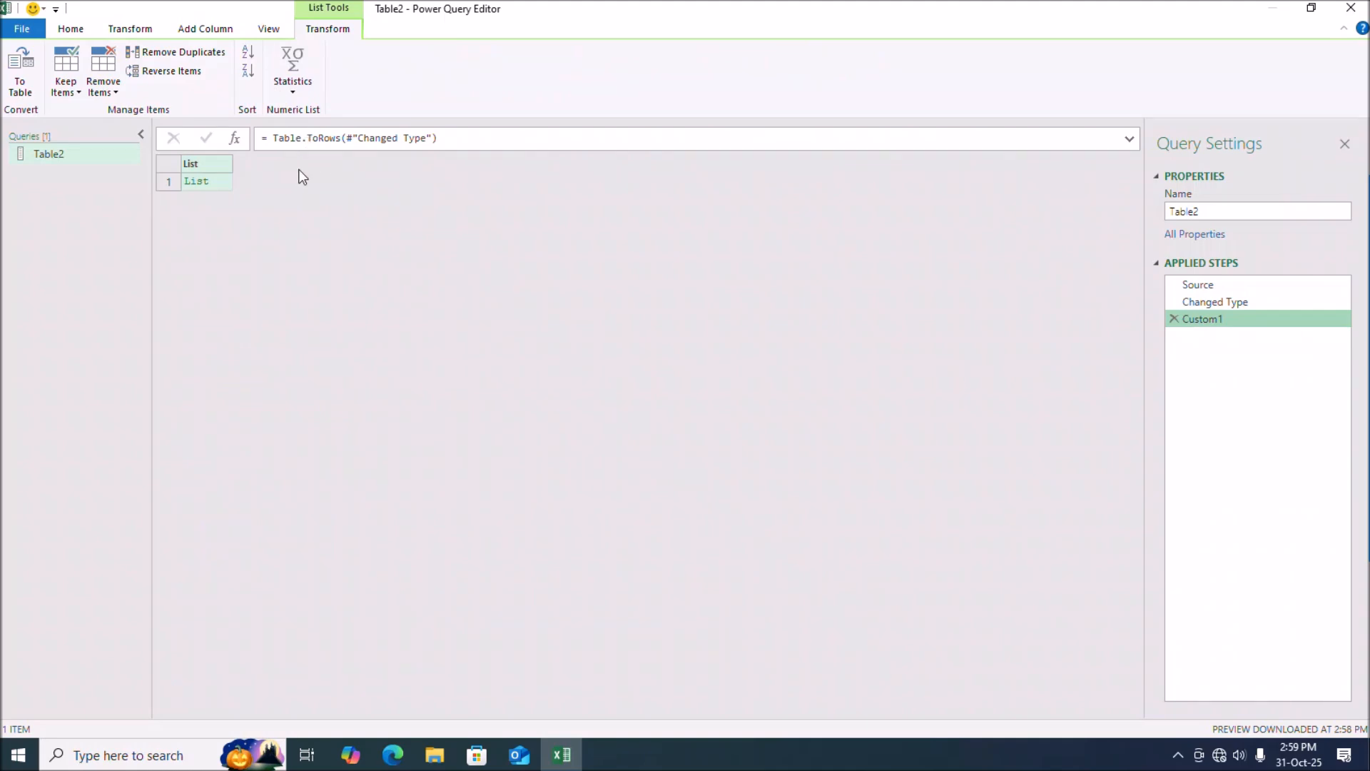
Add a custom query step after Custom1 with the formula = List.Combine(Custom1)
{"action": "left_click", "coordinate": [235, 137]}
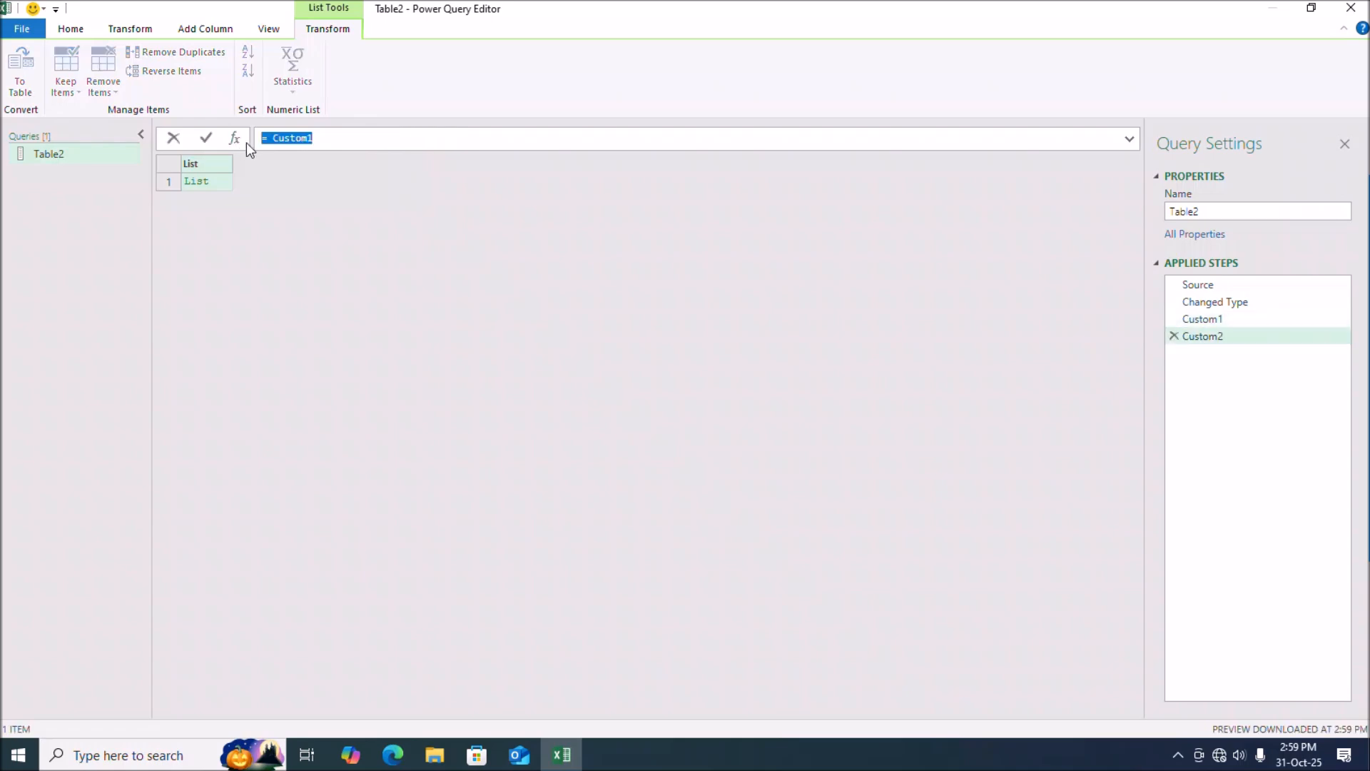
{"action": "left_click", "coordinate": [272, 138]}
{"action": "type", "text": "List.Combine"}
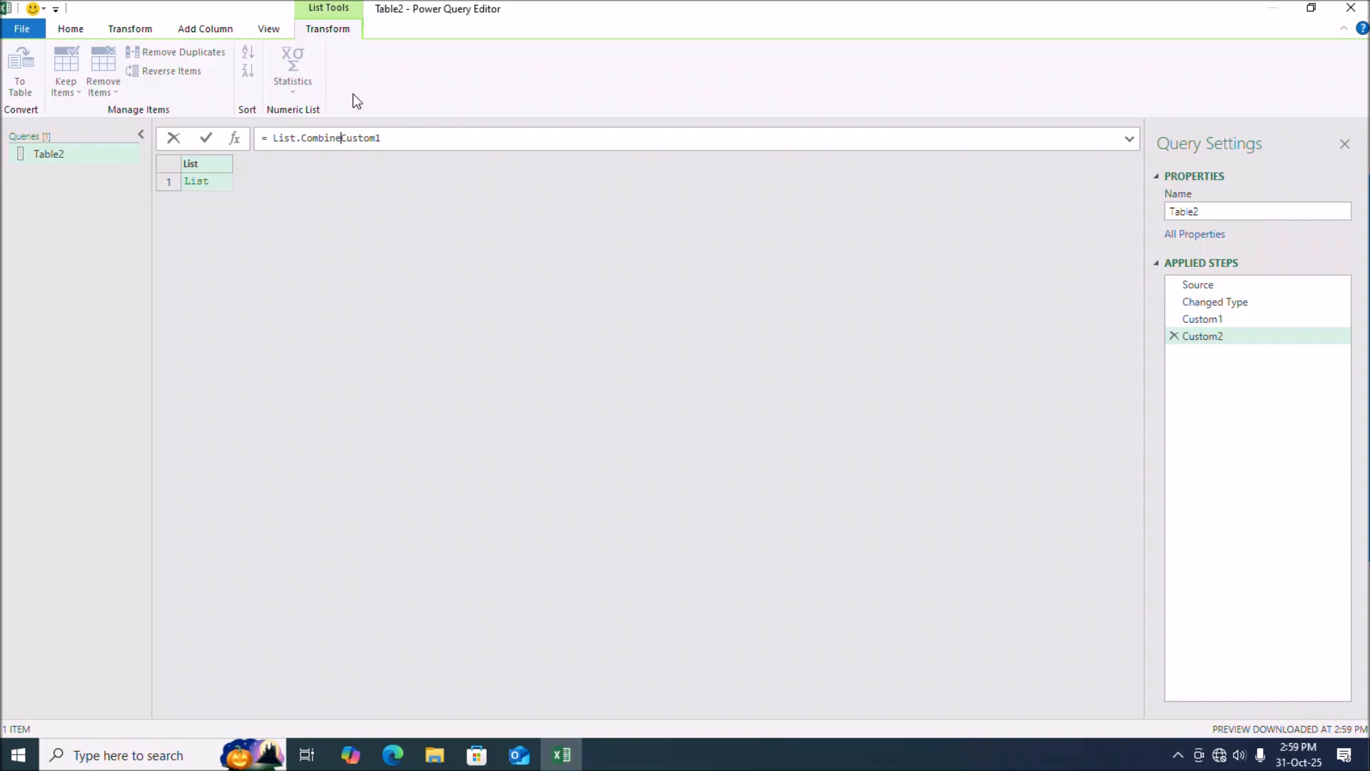
{"action": "type", "text": "(Custom1)"}
{"action": "key", "text": "Return"}
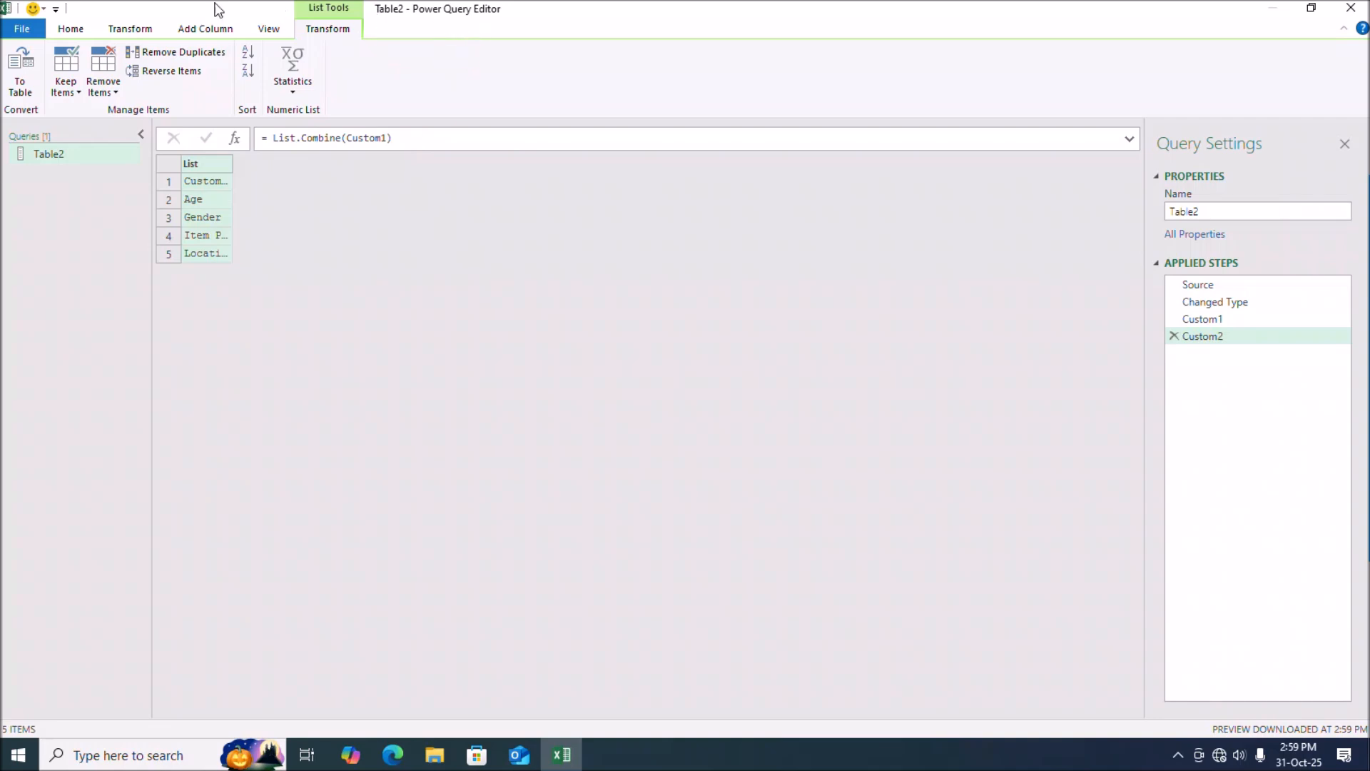
Close the query editor and load the Table2 query as a connection only
{"action": "left_click", "coordinate": [72, 30]}
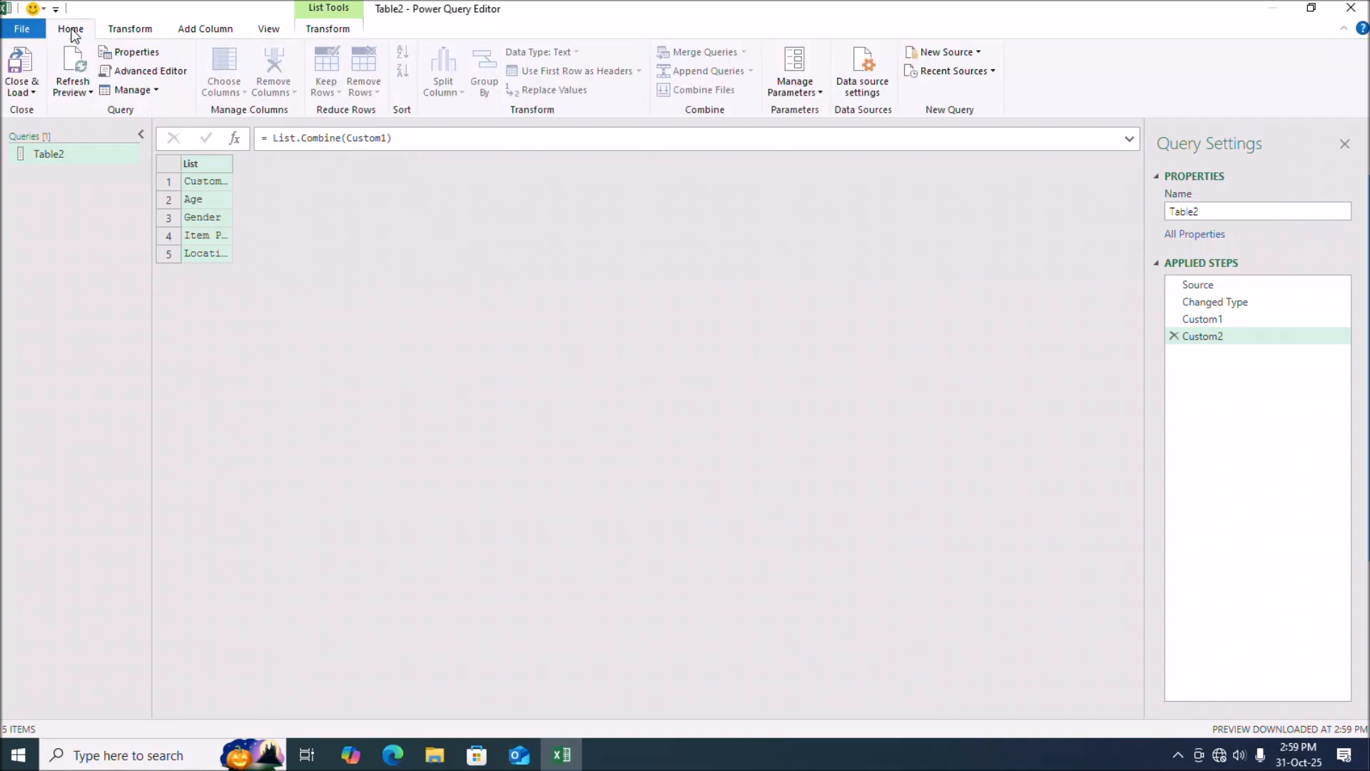
{"action": "left_click", "coordinate": [34, 92]}
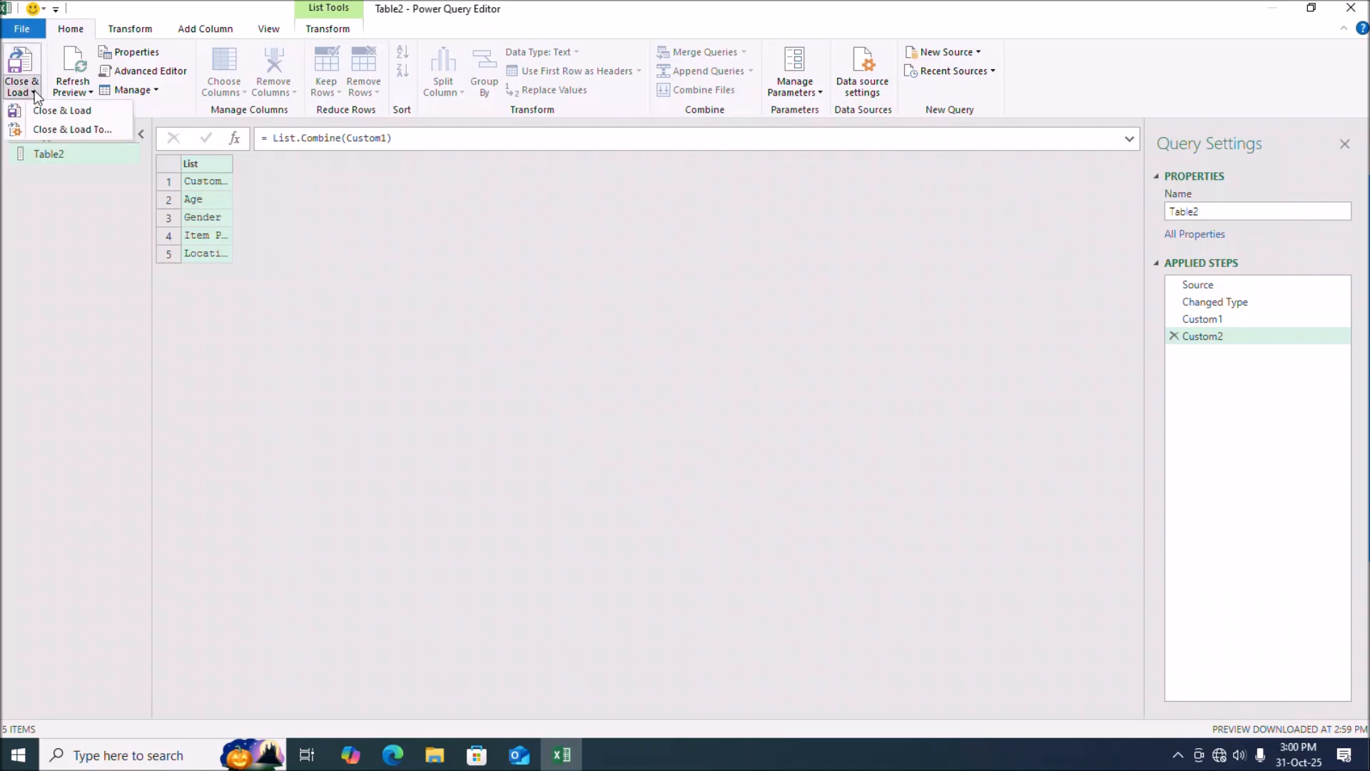
{"action": "left_click", "coordinate": [49, 128]}
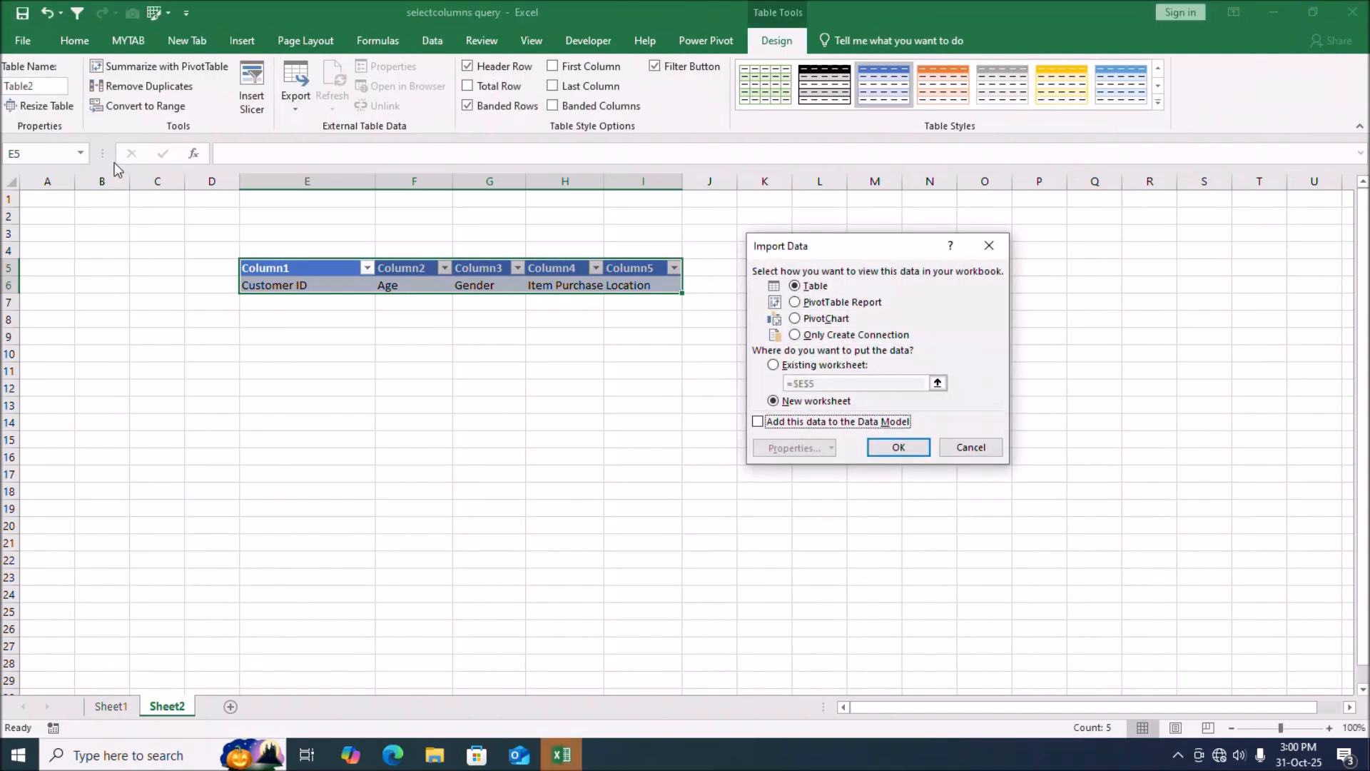
{"action": "left_click", "coordinate": [796, 335]}
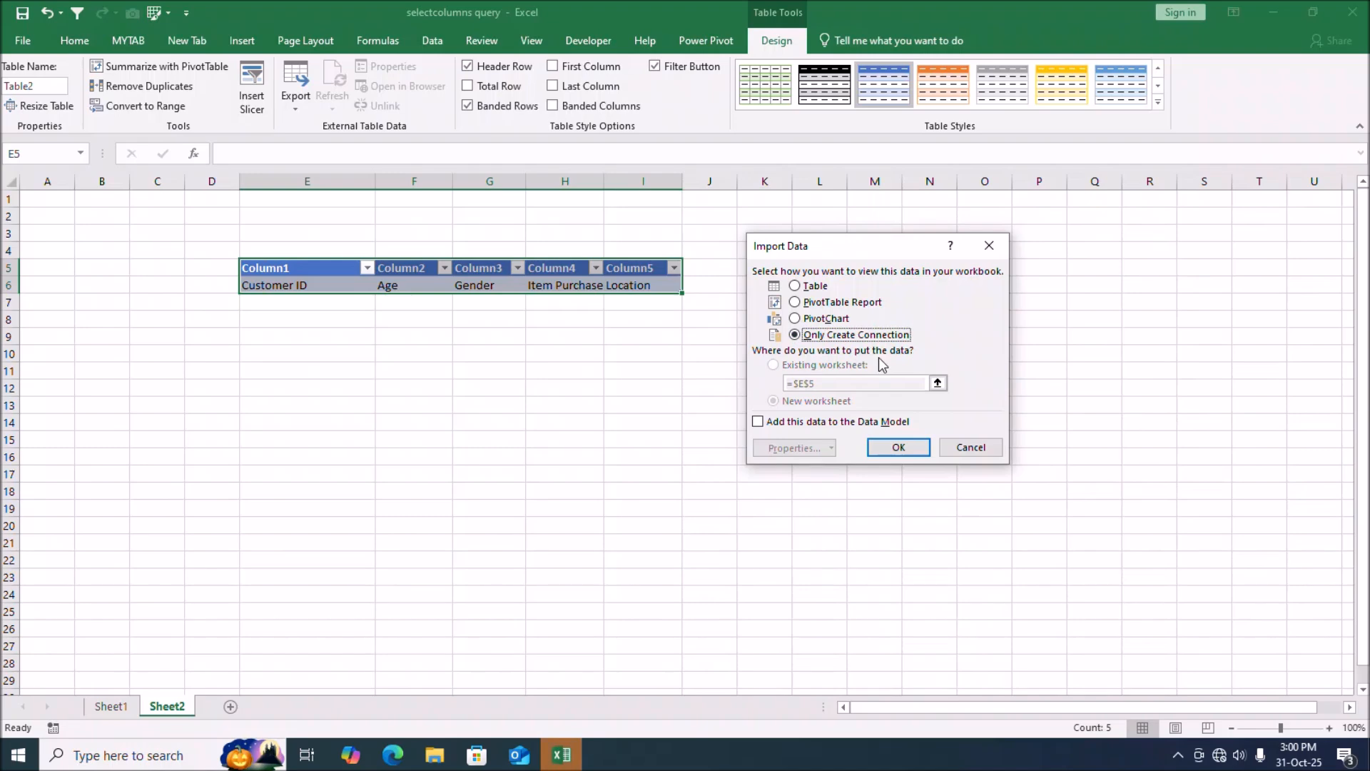
{"action": "left_click", "coordinate": [908, 450]}
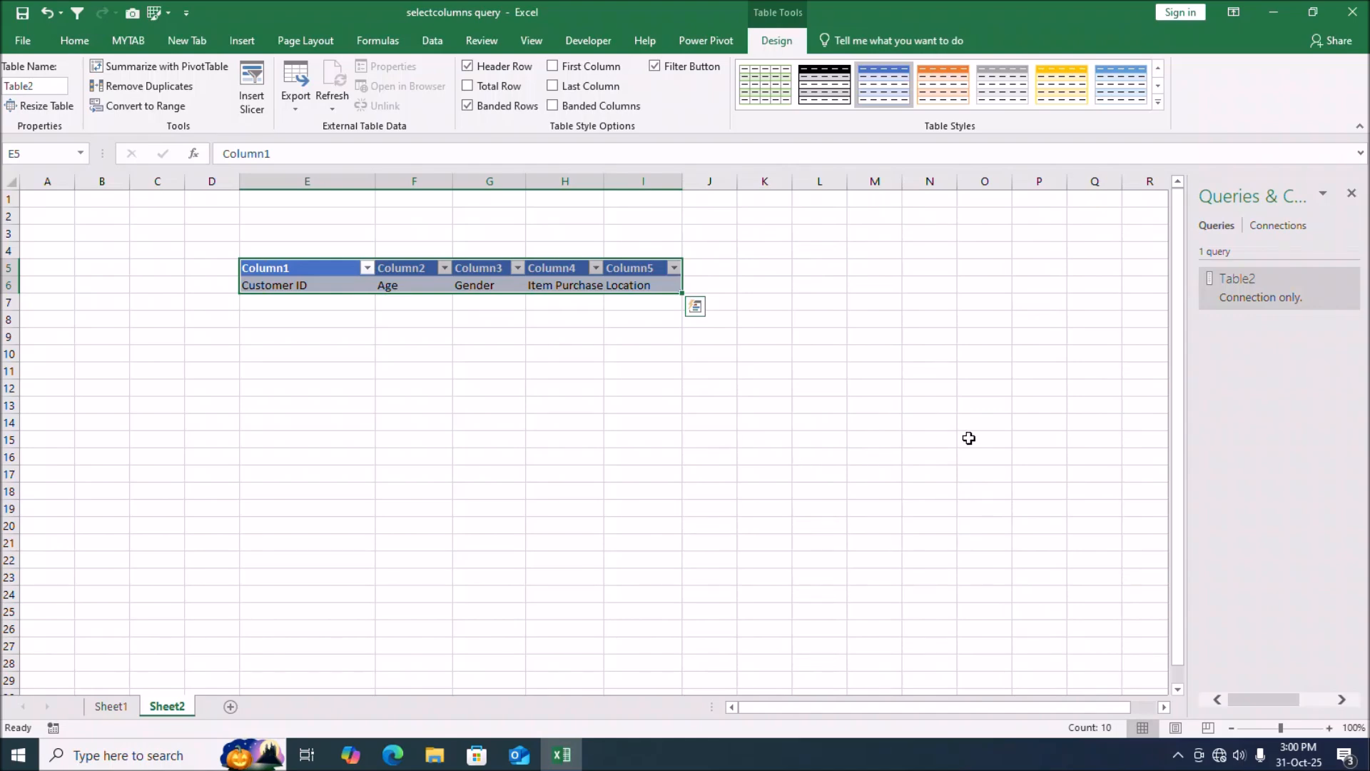
Load the customer purchase table on Sheet1 into Power Query as a new query
{"action": "left_click", "coordinate": [112, 706]}
{"action": "left_click", "coordinate": [131, 203]}
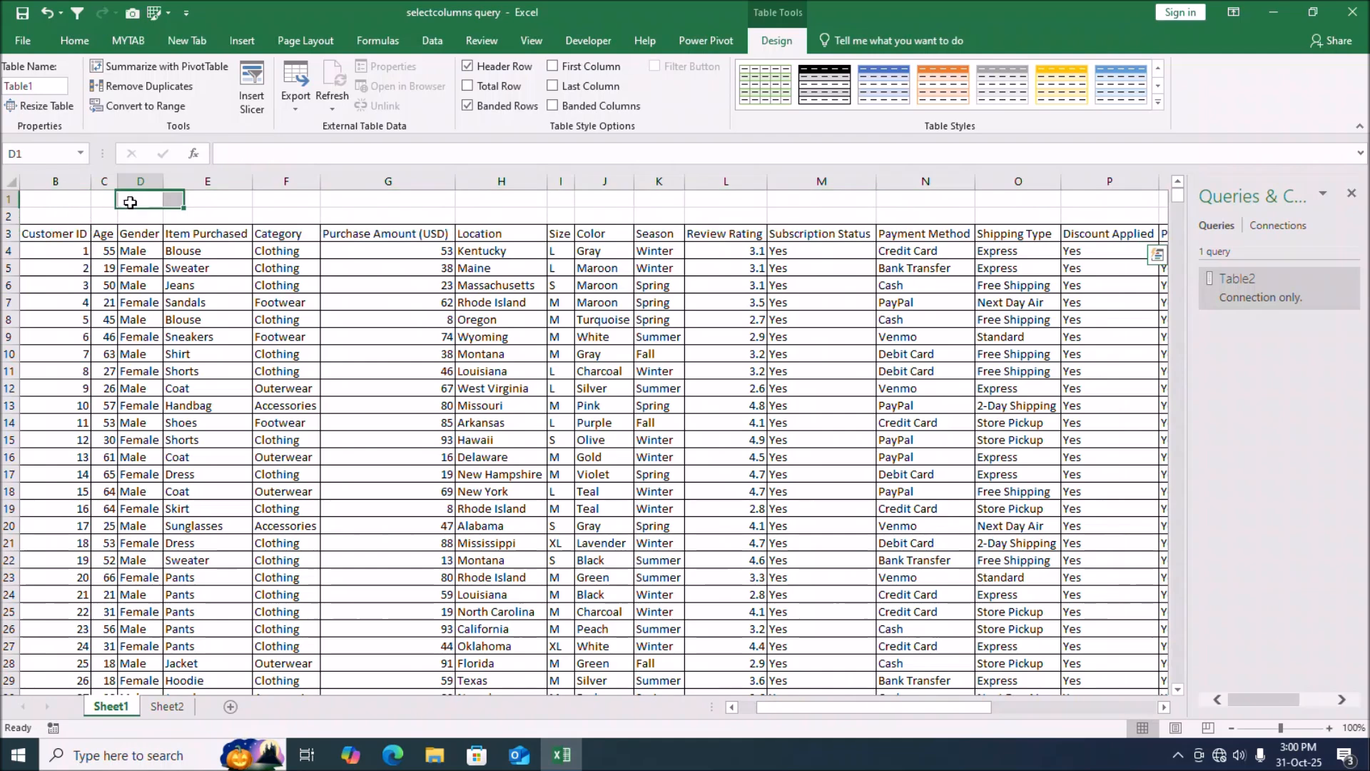
{"action": "left_click", "coordinate": [50, 234]}
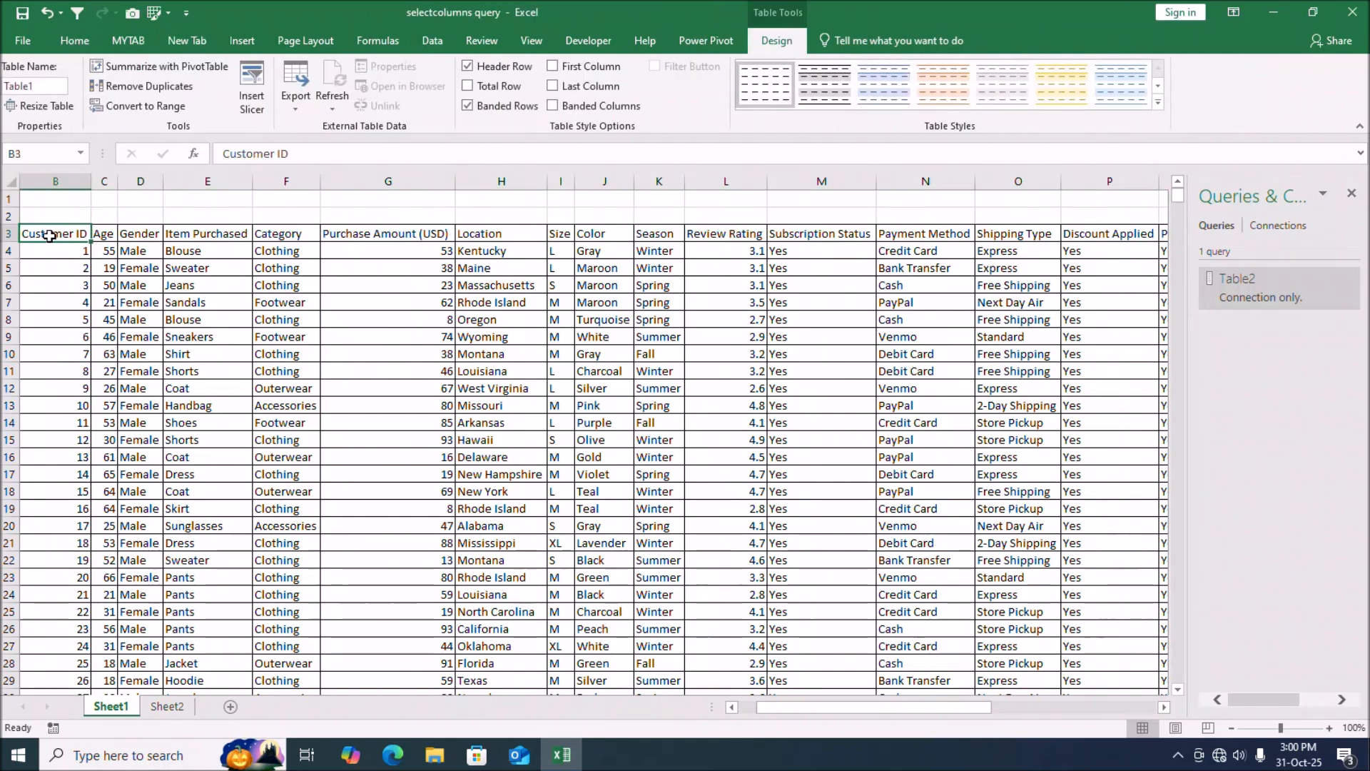
{"action": "left_click", "coordinate": [440, 40]}
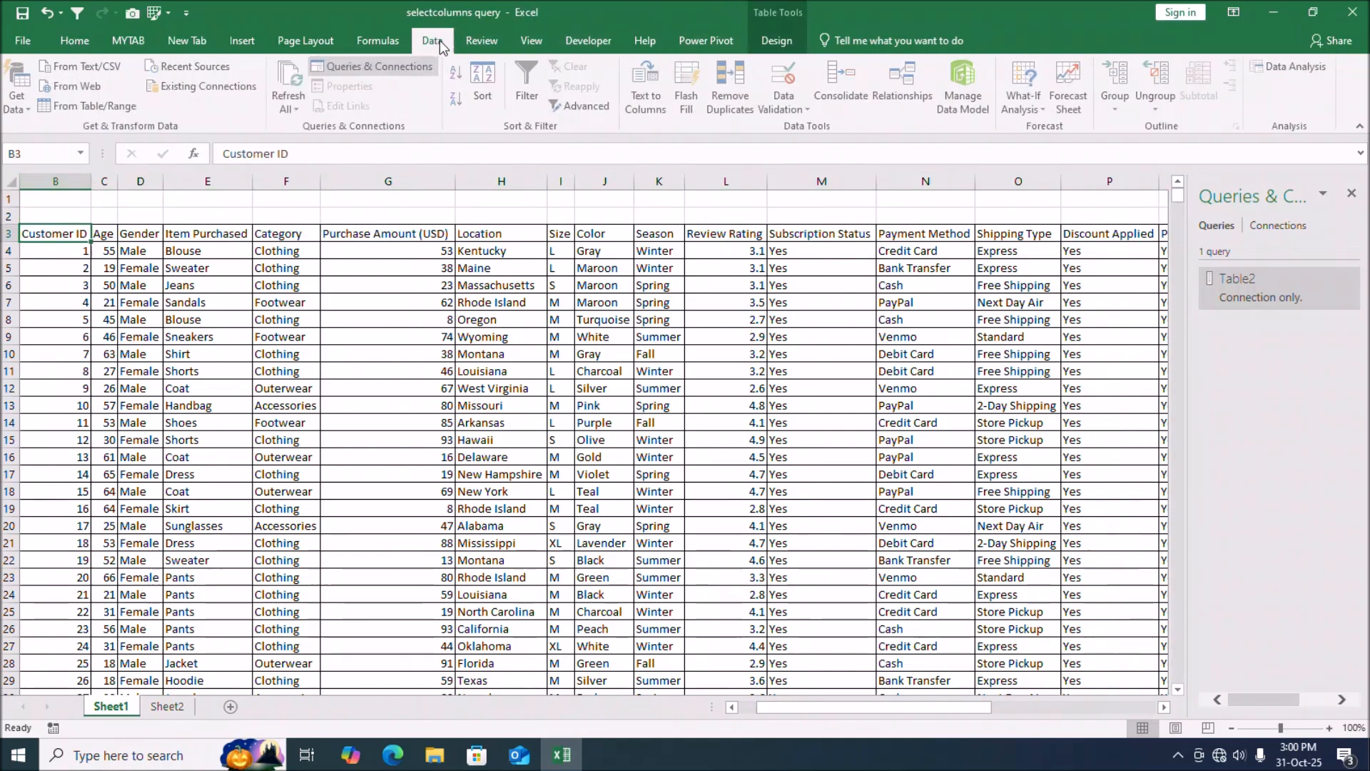
{"action": "left_click", "coordinate": [120, 108]}
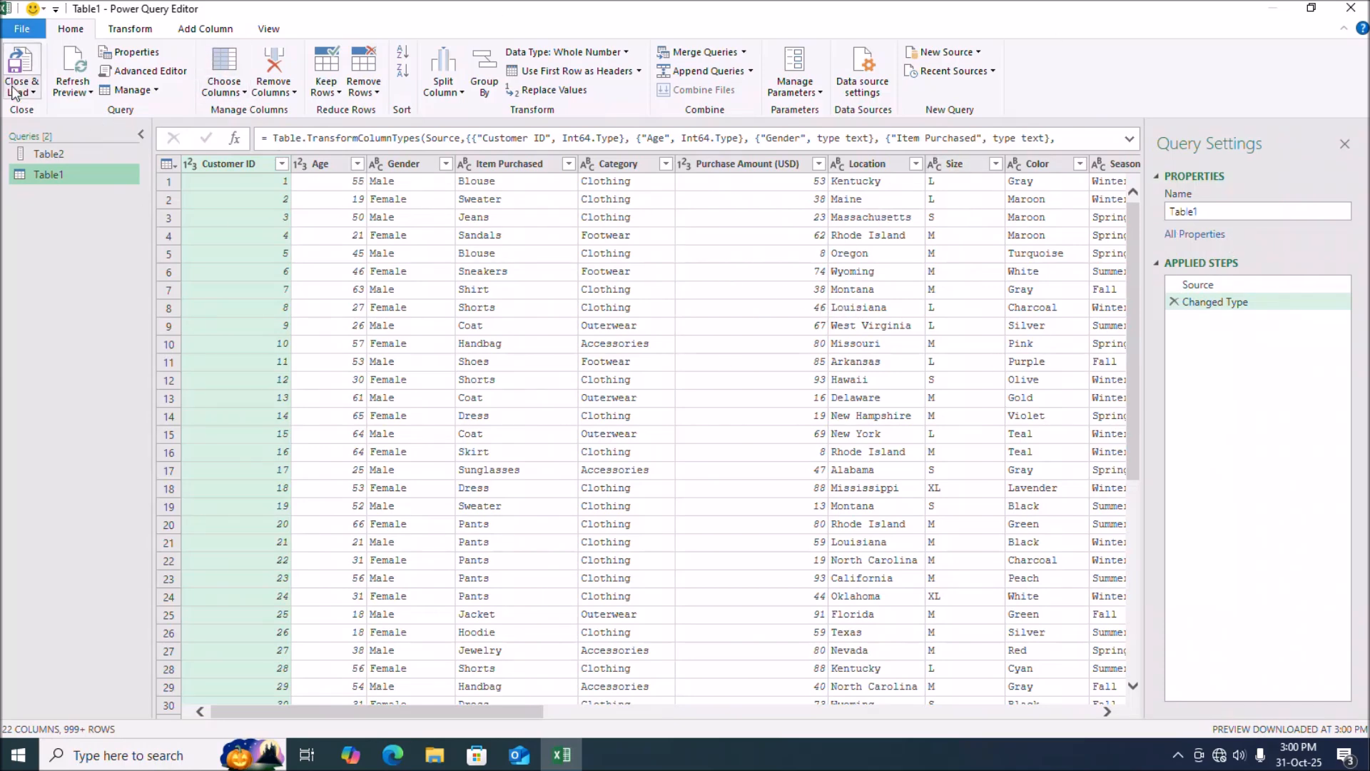
Add a custom step to the Table1 query with the formula = Table.SelectColumns(#"Changed Type",Table2)
{"action": "left_click", "coordinate": [57, 152]}
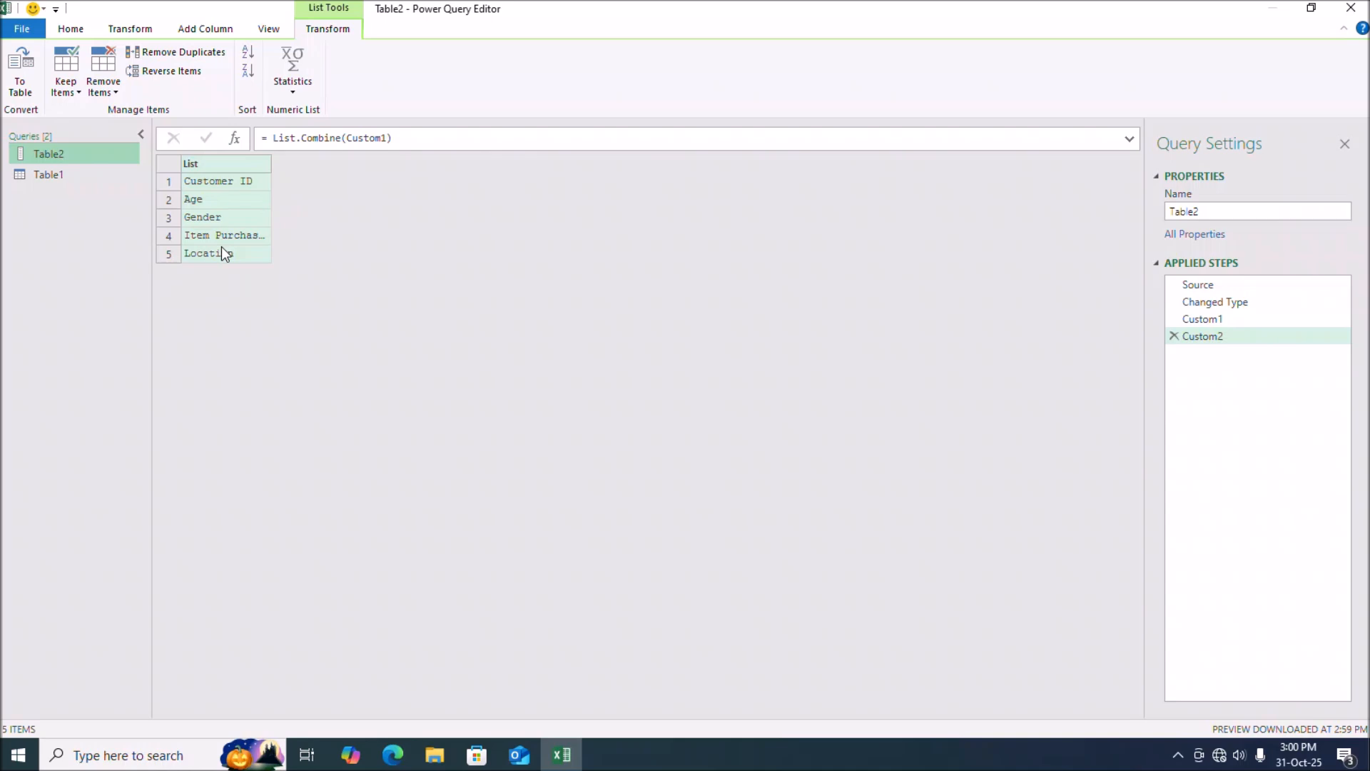
{"action": "left_click", "coordinate": [88, 175]}
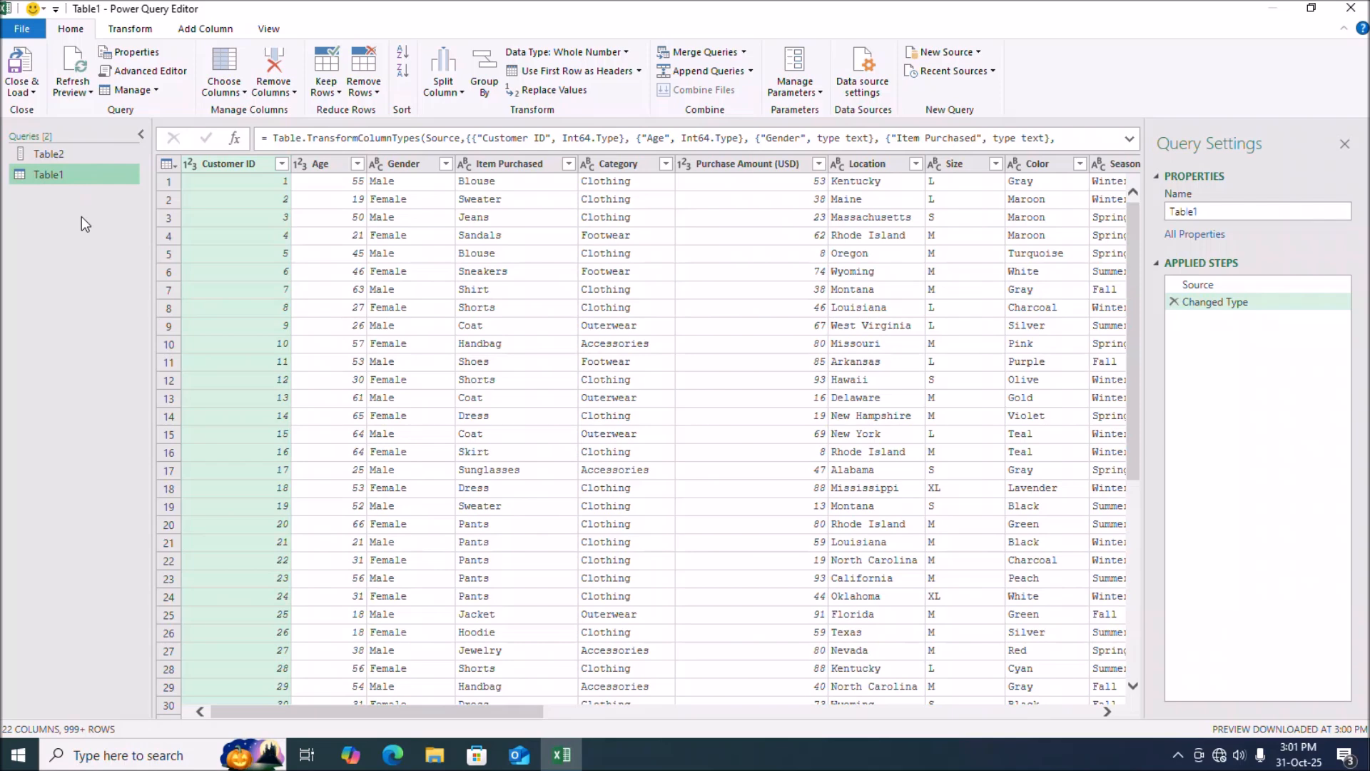
{"action": "left_click", "coordinate": [63, 157]}
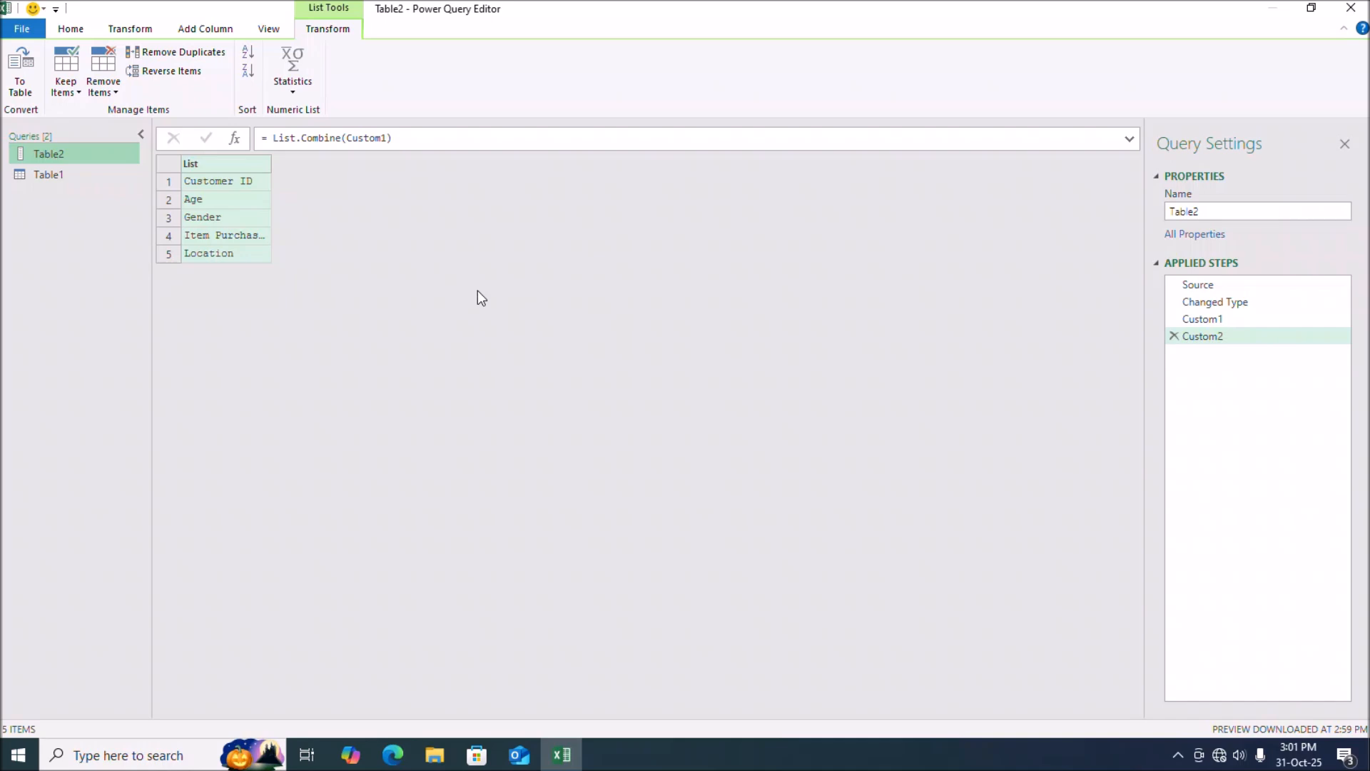
{"action": "left_click", "coordinate": [47, 173]}
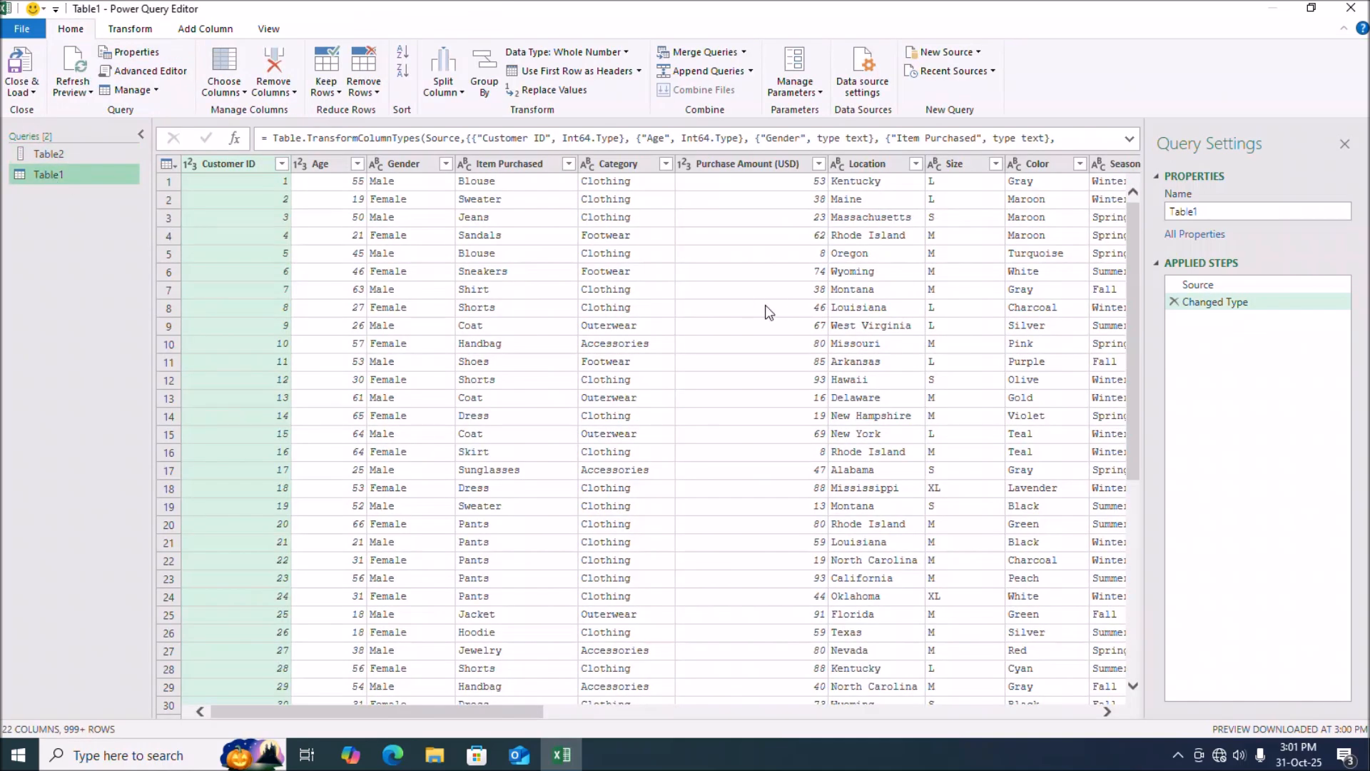
{"action": "left_click", "coordinate": [238, 139]}
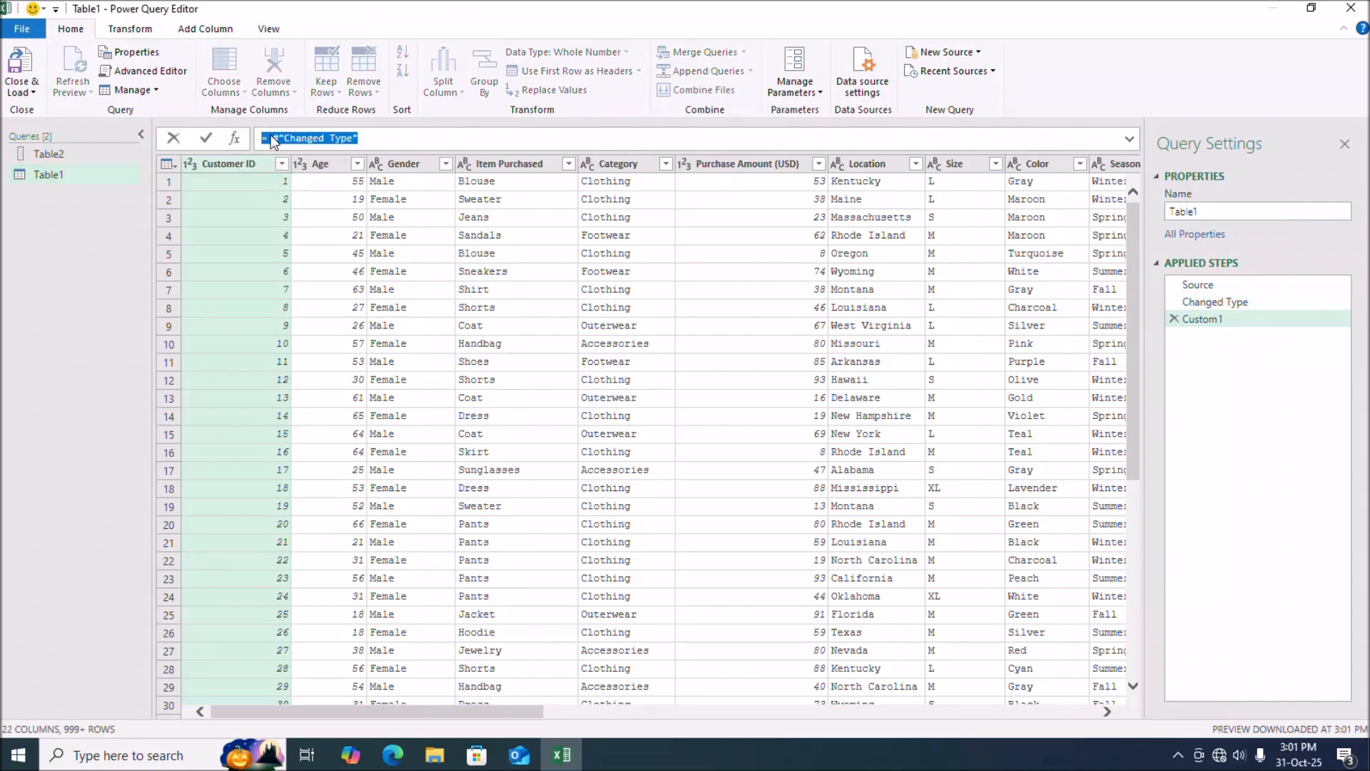
{"action": "left_click", "coordinate": [274, 138]}
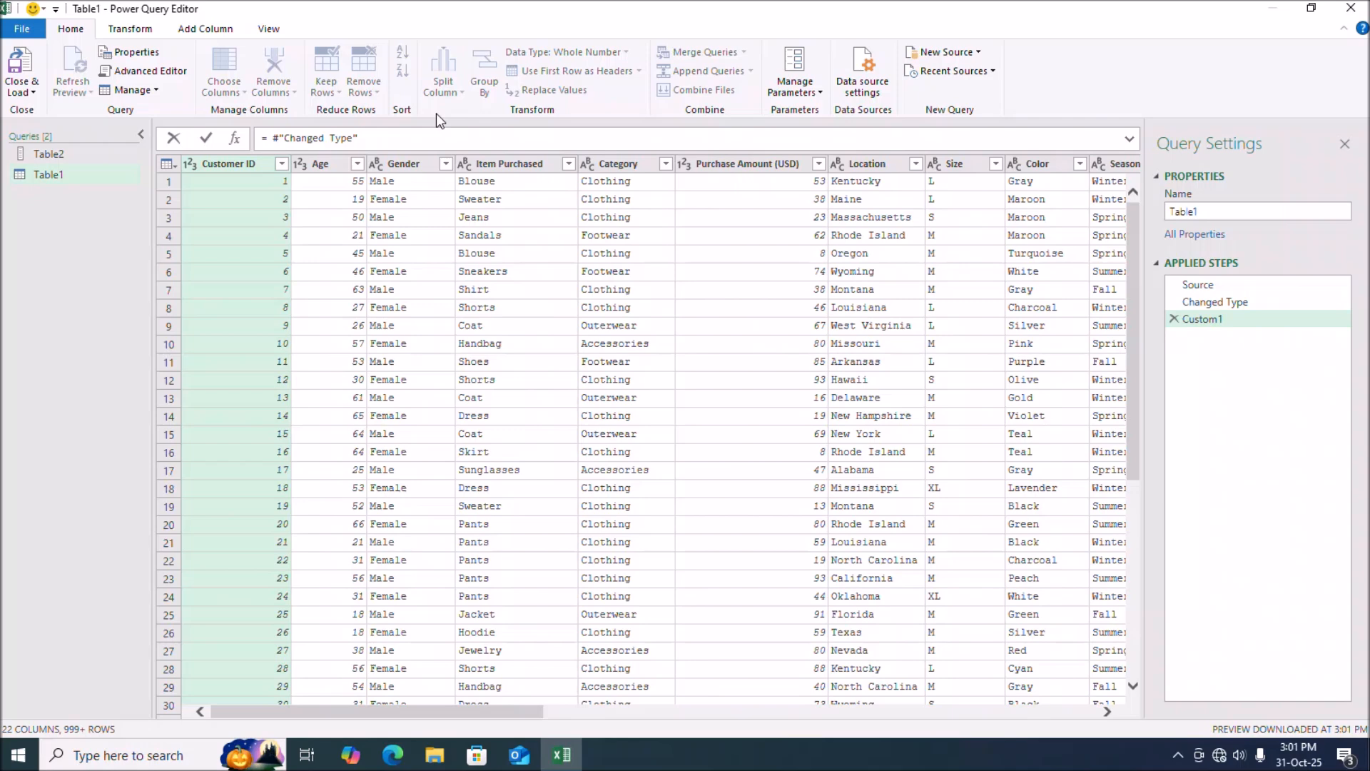
{"action": "type", "text": "Table.SelectColumns("}
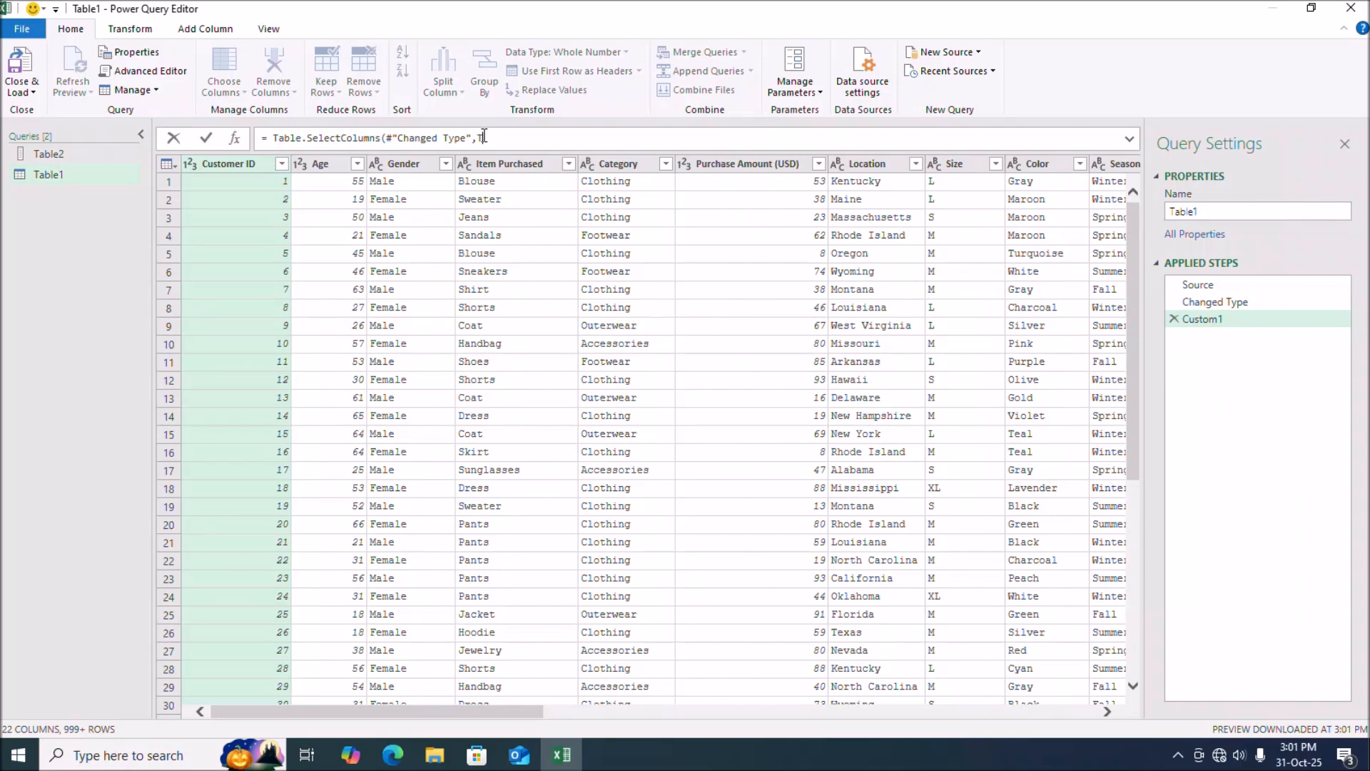
{"action": "type", "text": ",Table2"}
{"action": "key", "text": "Return"}
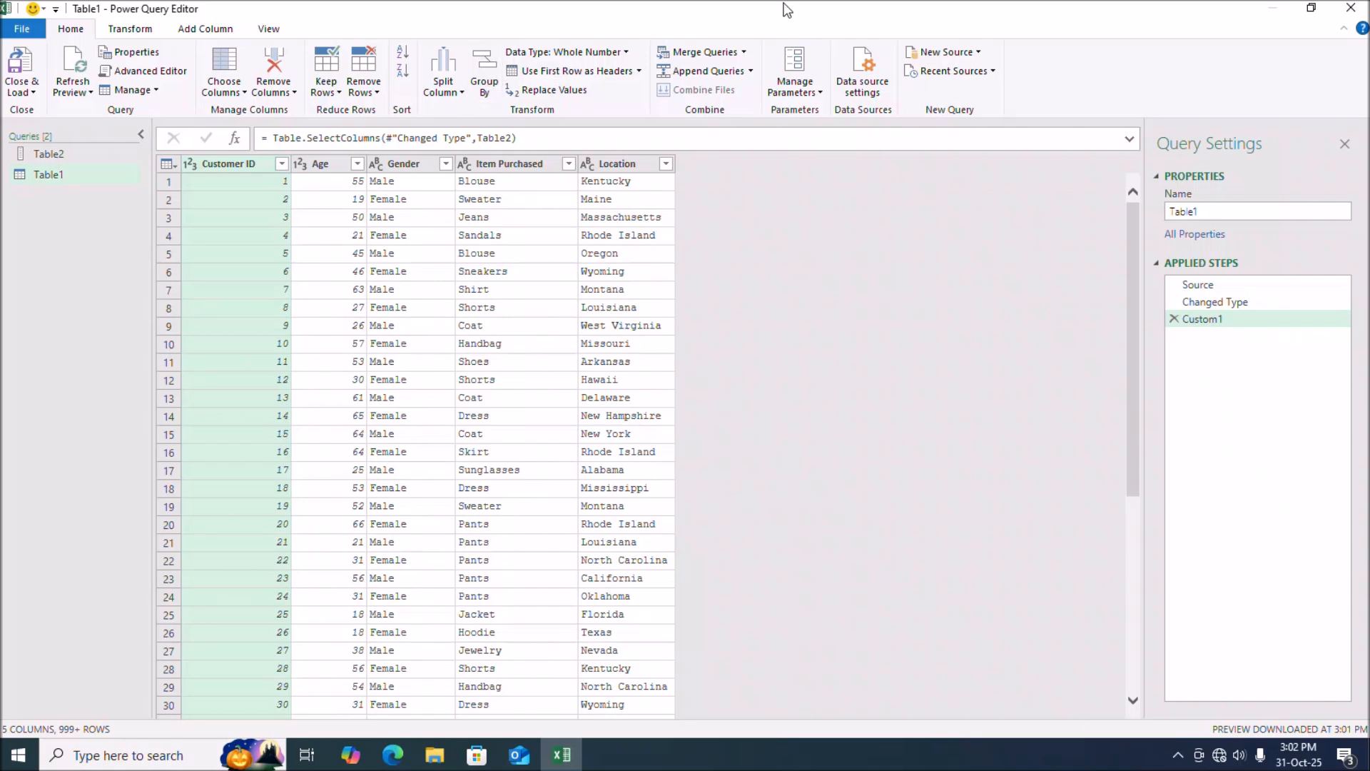
Load the Table1 query as a table on the existing Sheet2 at cell K5 and close the queries pane
{"action": "left_click", "coordinate": [32, 92]}
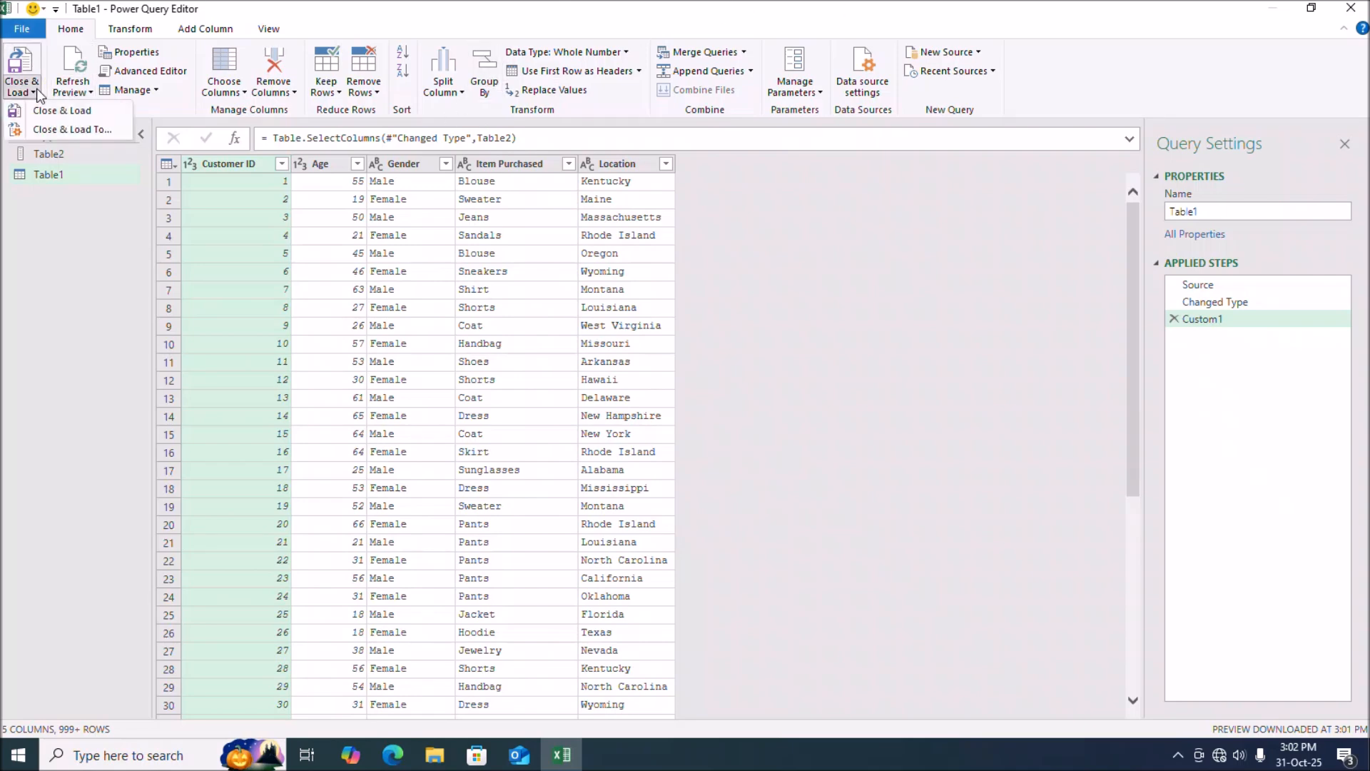
{"action": "left_click", "coordinate": [64, 127]}
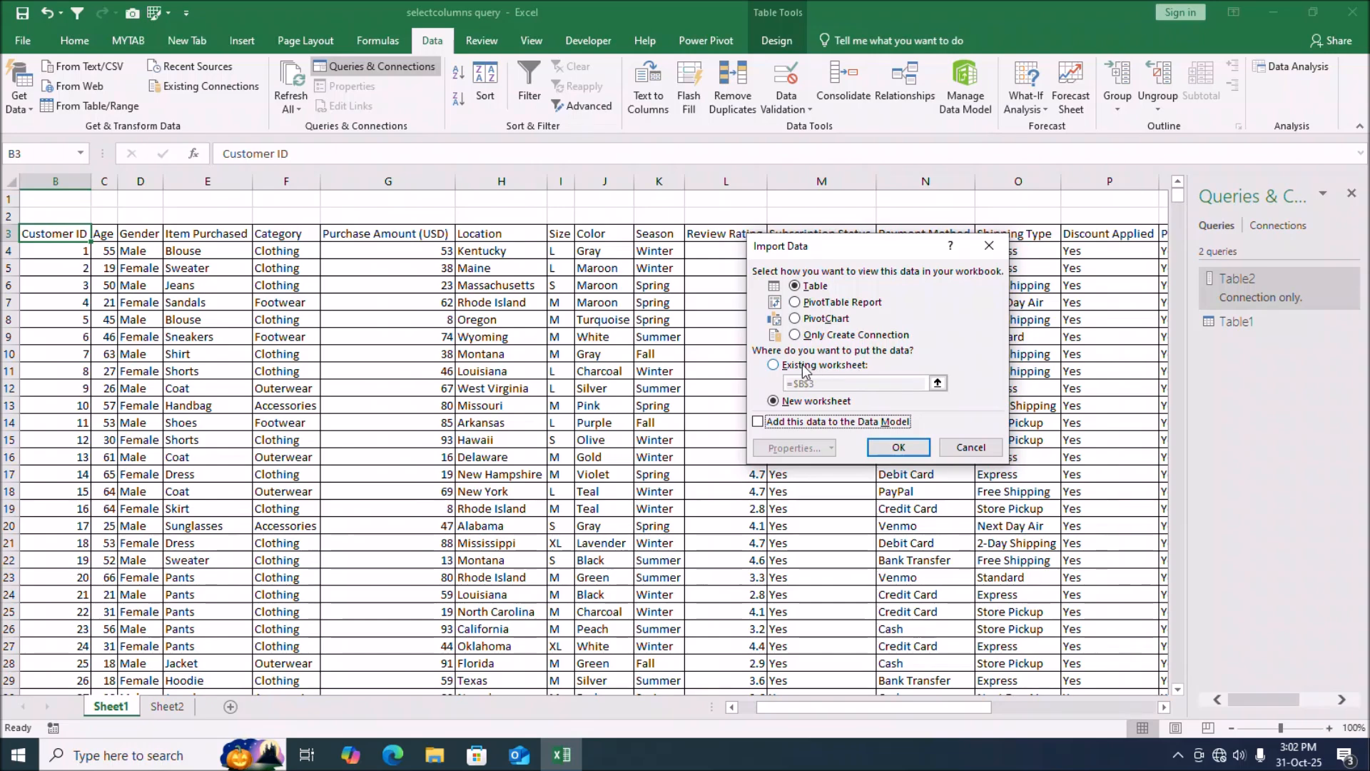
{"action": "left_click", "coordinate": [775, 367]}
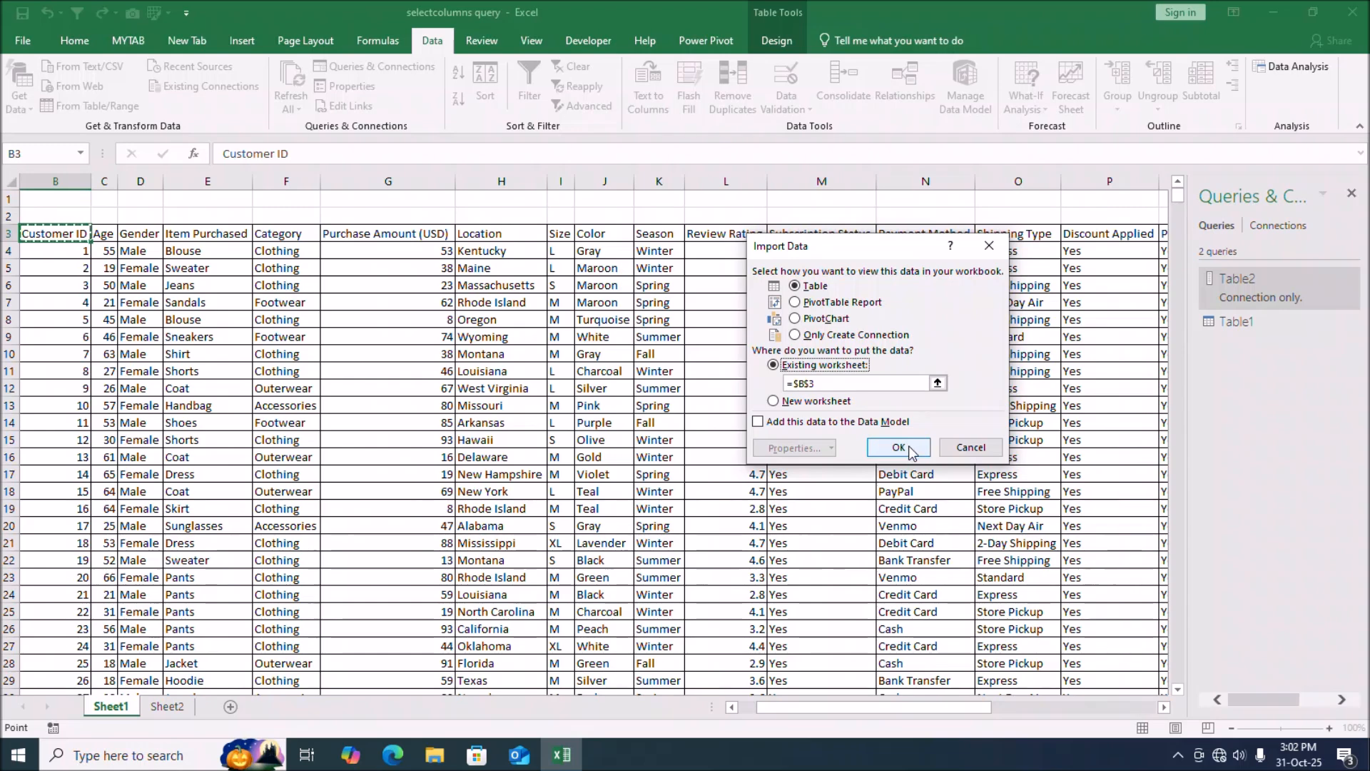
{"action": "left_click", "coordinate": [176, 706]}
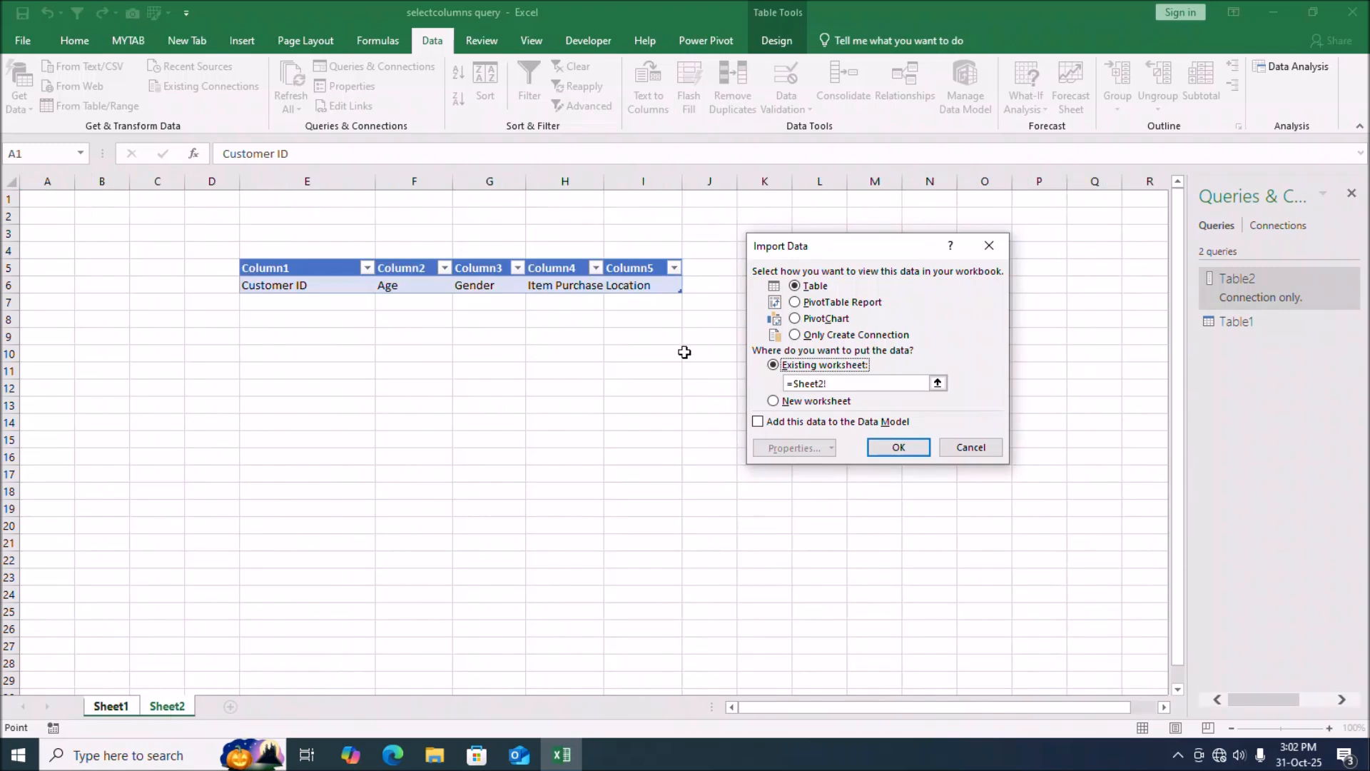
{"action": "left_click_drag", "start_coordinate": [855, 242], "coordinate": [359, 363]}
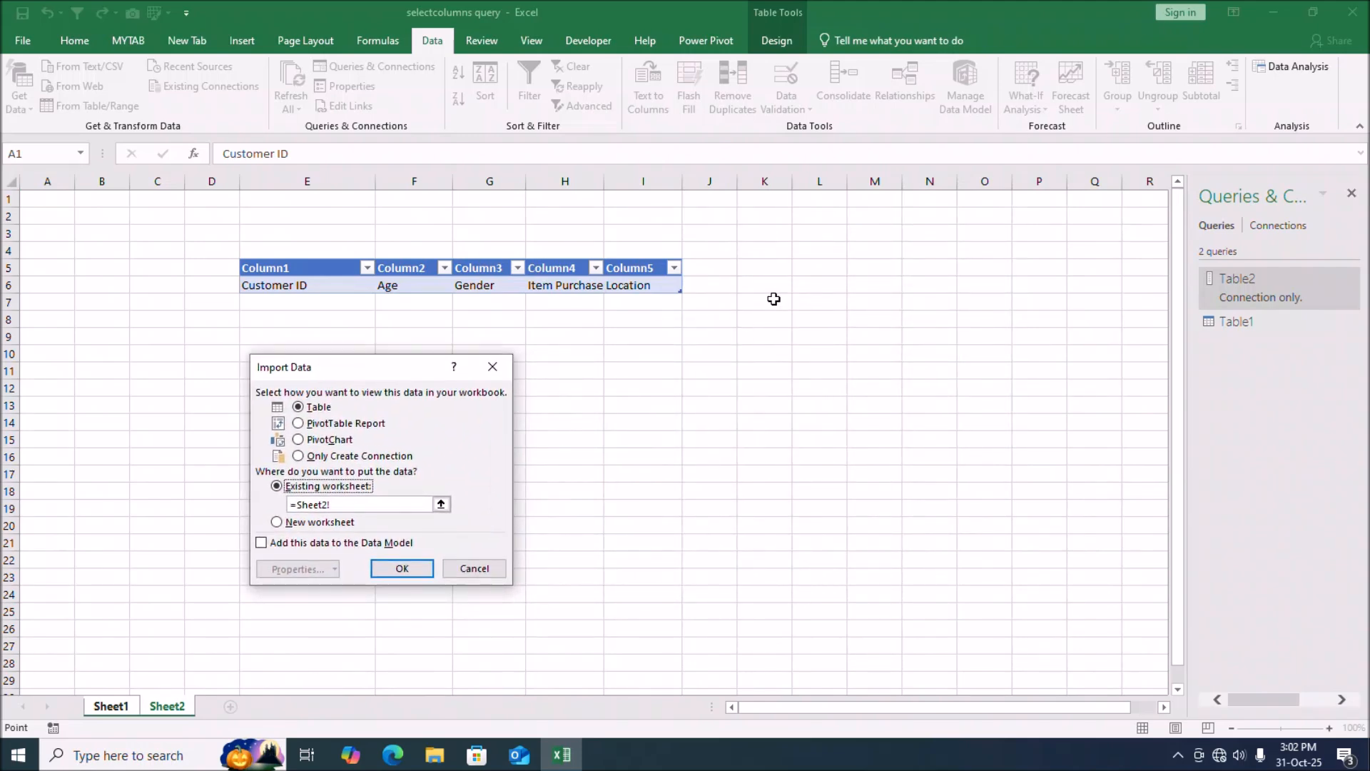
{"action": "left_click", "coordinate": [759, 266]}
{"action": "left_click", "coordinate": [404, 568]}
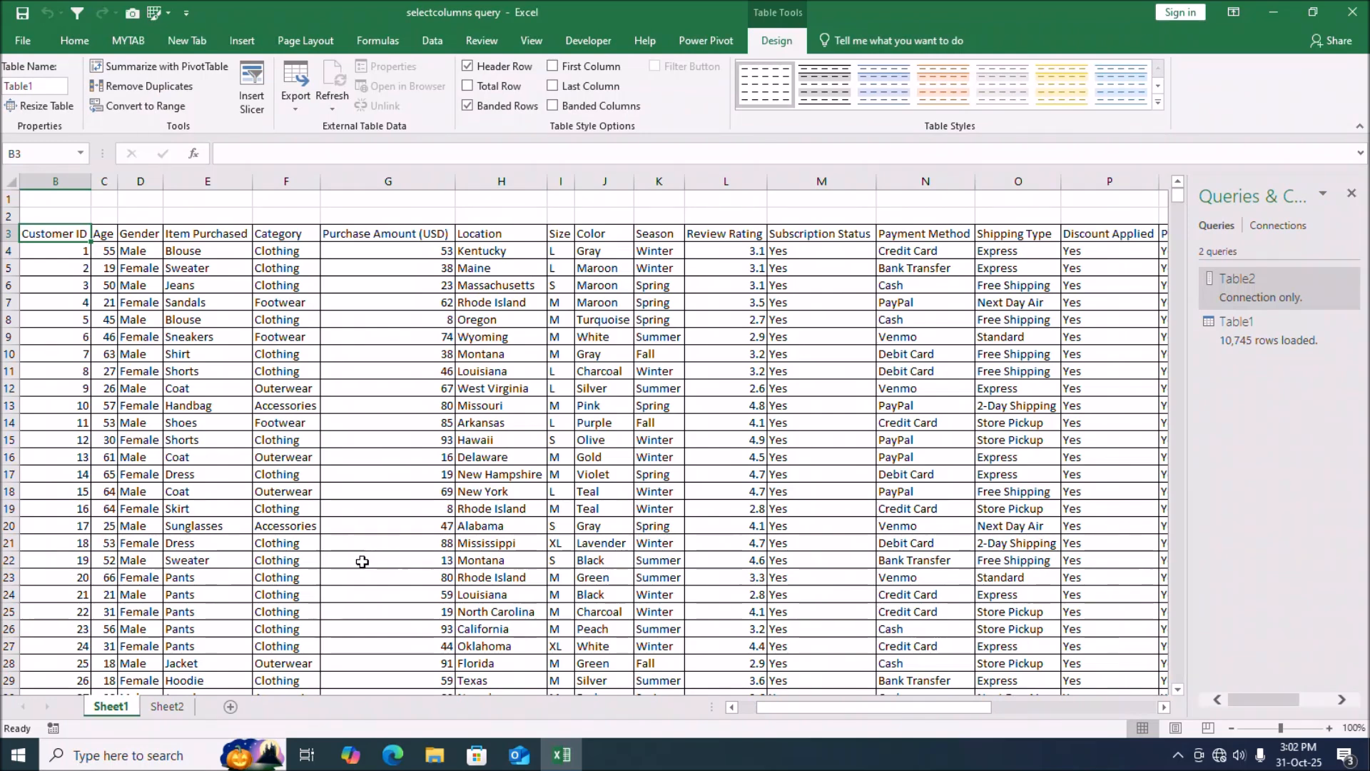
{"action": "left_click", "coordinate": [170, 706]}
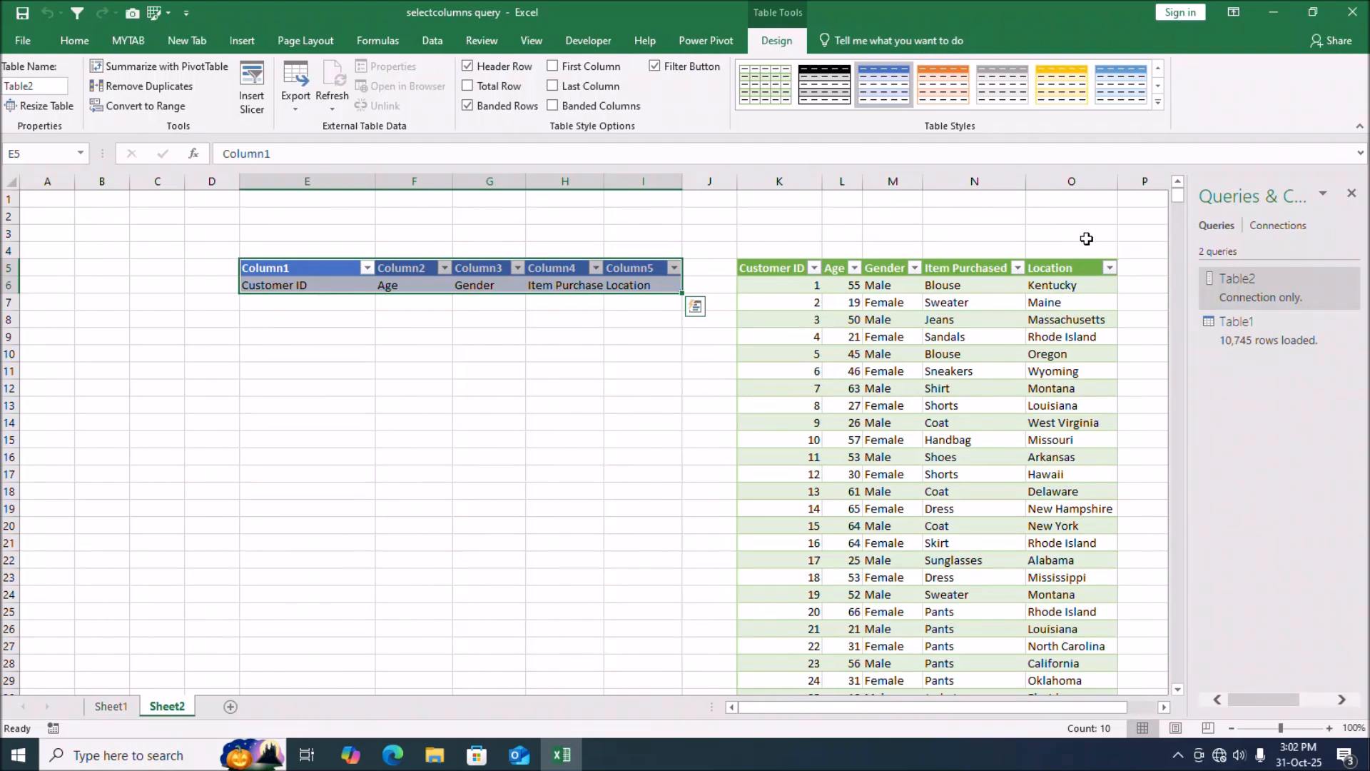
{"action": "left_click", "coordinate": [1355, 197]}
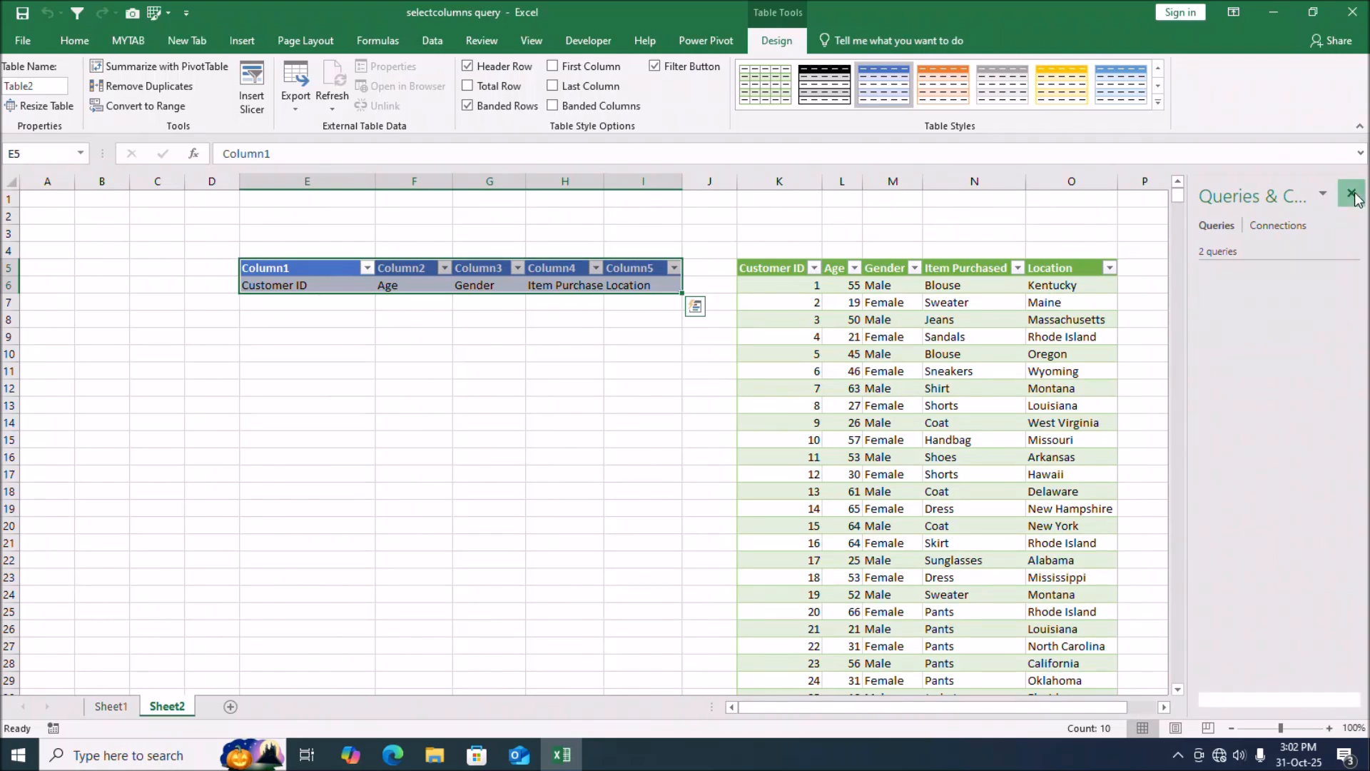
Examine the query output table on Sheet2 across its columns and down its rows
{"action": "left_click", "coordinate": [1033, 227]}
{"action": "key", "text": "Right"}
{"action": "key", "text": "Right"}
{"action": "key", "text": "Right"}
{"action": "key", "text": "Right"}
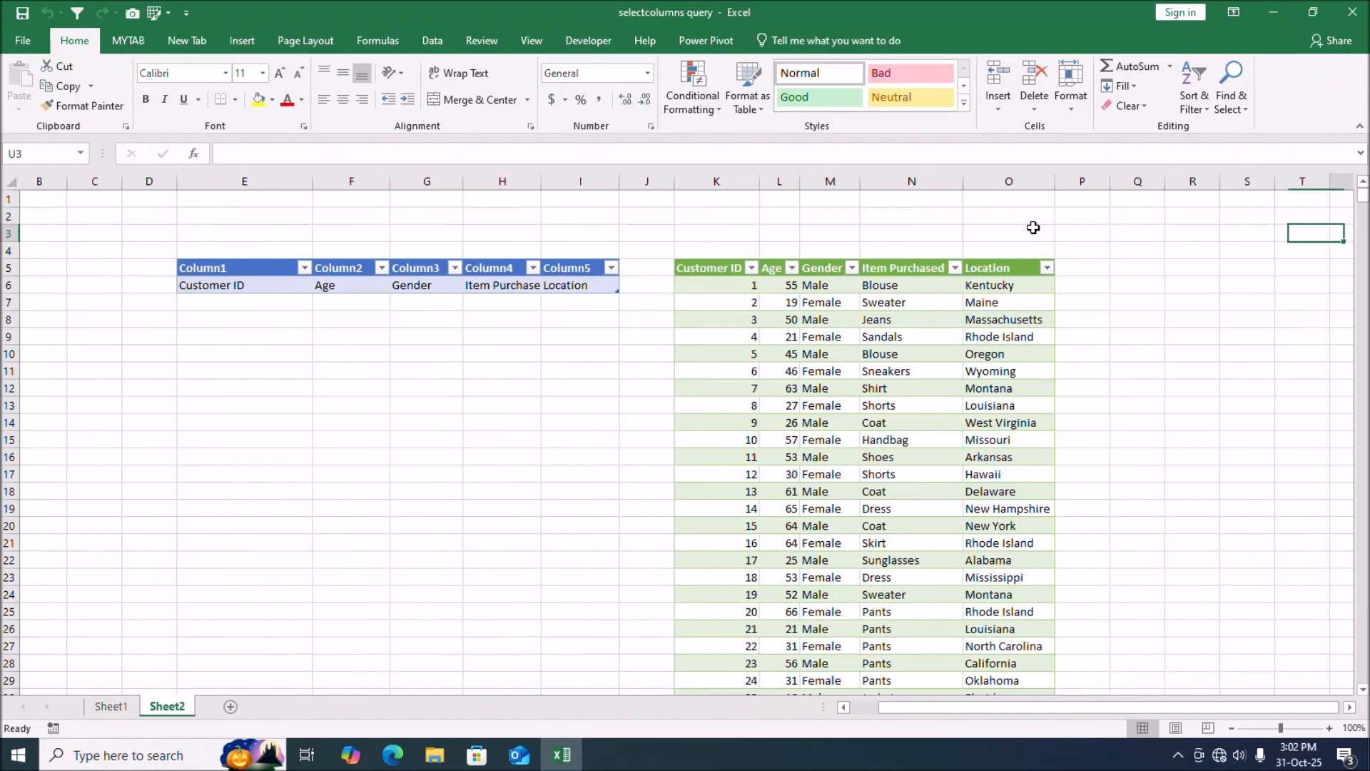
{"action": "key", "text": "Right"}
{"action": "key", "text": "Right"}
{"action": "key", "text": "Left"}
{"action": "key", "text": "Left"}
{"action": "key", "text": "Left"}
{"action": "key", "text": "Left"}
{"action": "key", "text": "Left"}
{"action": "key", "text": "Left"}
{"action": "key", "text": "Left"}
{"action": "key", "text": "Left"}
{"action": "key", "text": "Left"}
{"action": "key", "text": "Left"}
{"action": "key", "text": "Left"}
{"action": "key", "text": "Left"}
{"action": "key", "text": "Left"}
{"action": "key", "text": "Left"}
{"action": "key", "text": "Left"}
{"action": "key", "text": "Left"}
{"action": "key", "text": "Left"}
{"action": "key", "text": "Left"}
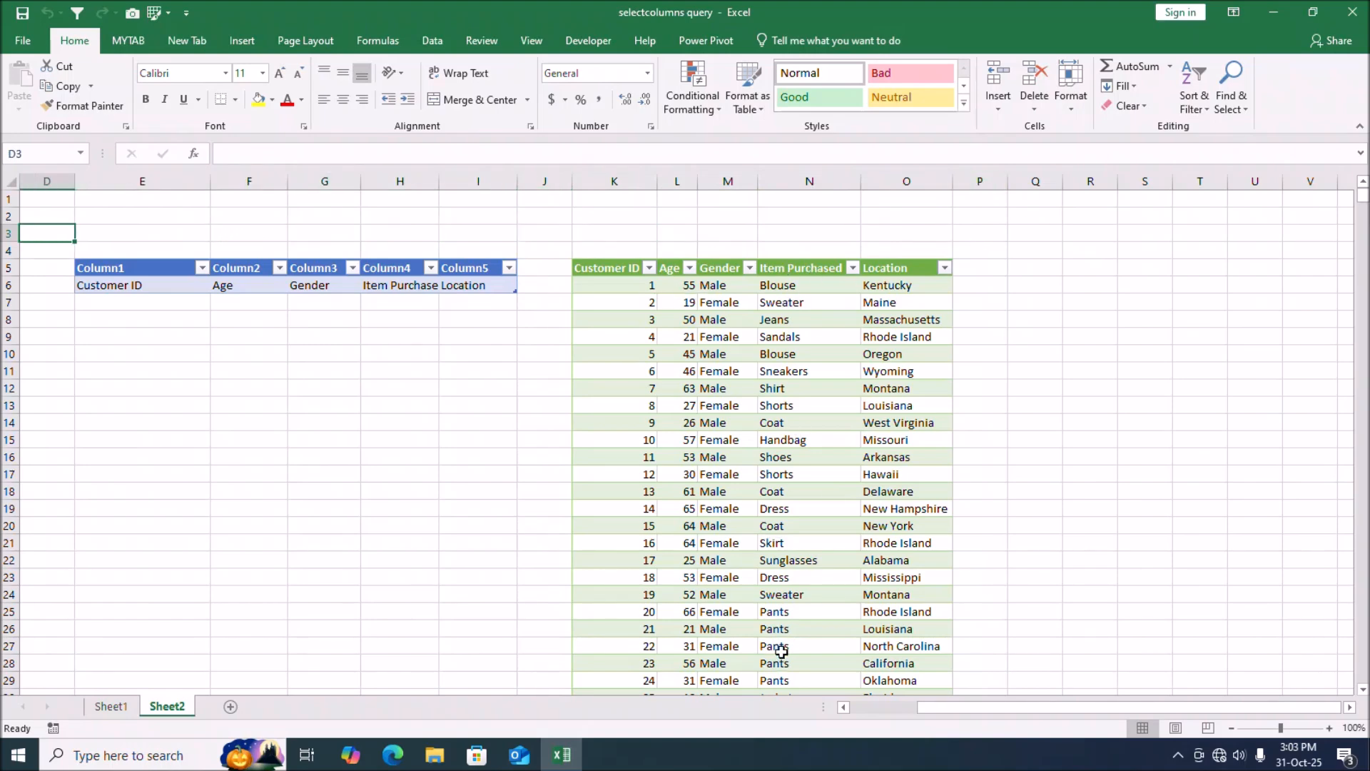
{"action": "scroll", "coordinate": [799, 537], "scroll_direction": "down", "scroll_amount": 3}
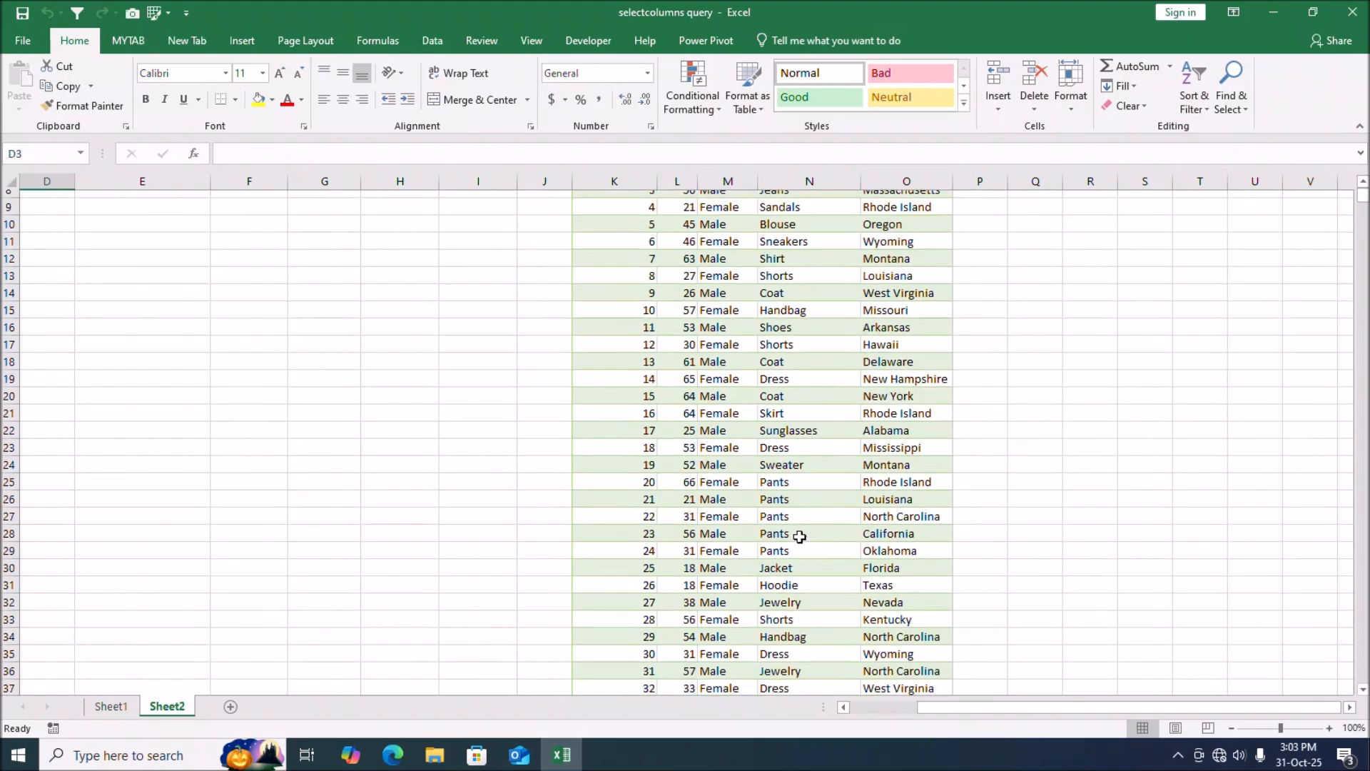
{"action": "scroll", "coordinate": [796, 549], "scroll_direction": "up", "scroll_amount": 3}
{"action": "left_click", "coordinate": [630, 271]}
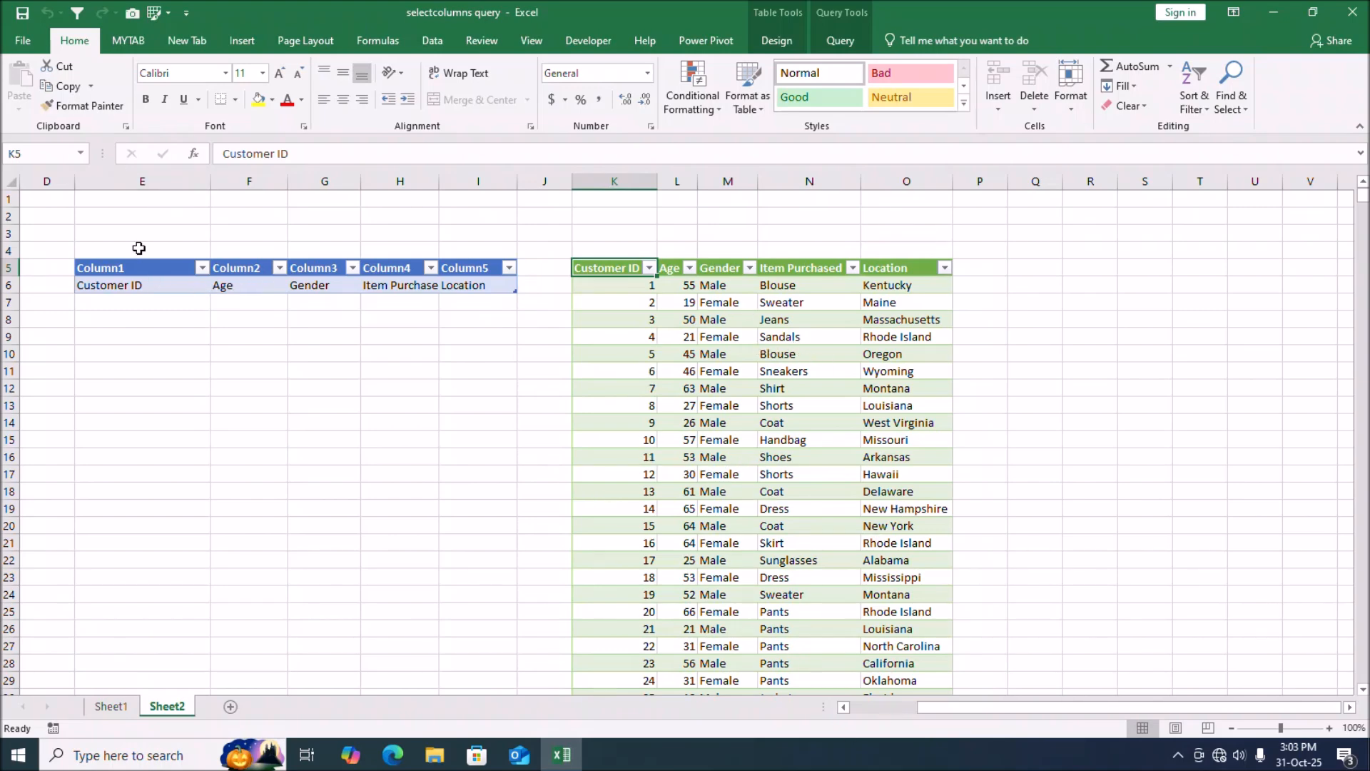
Set the Column1 dropdown cell E6 to Season
{"action": "left_click", "coordinate": [182, 286]}
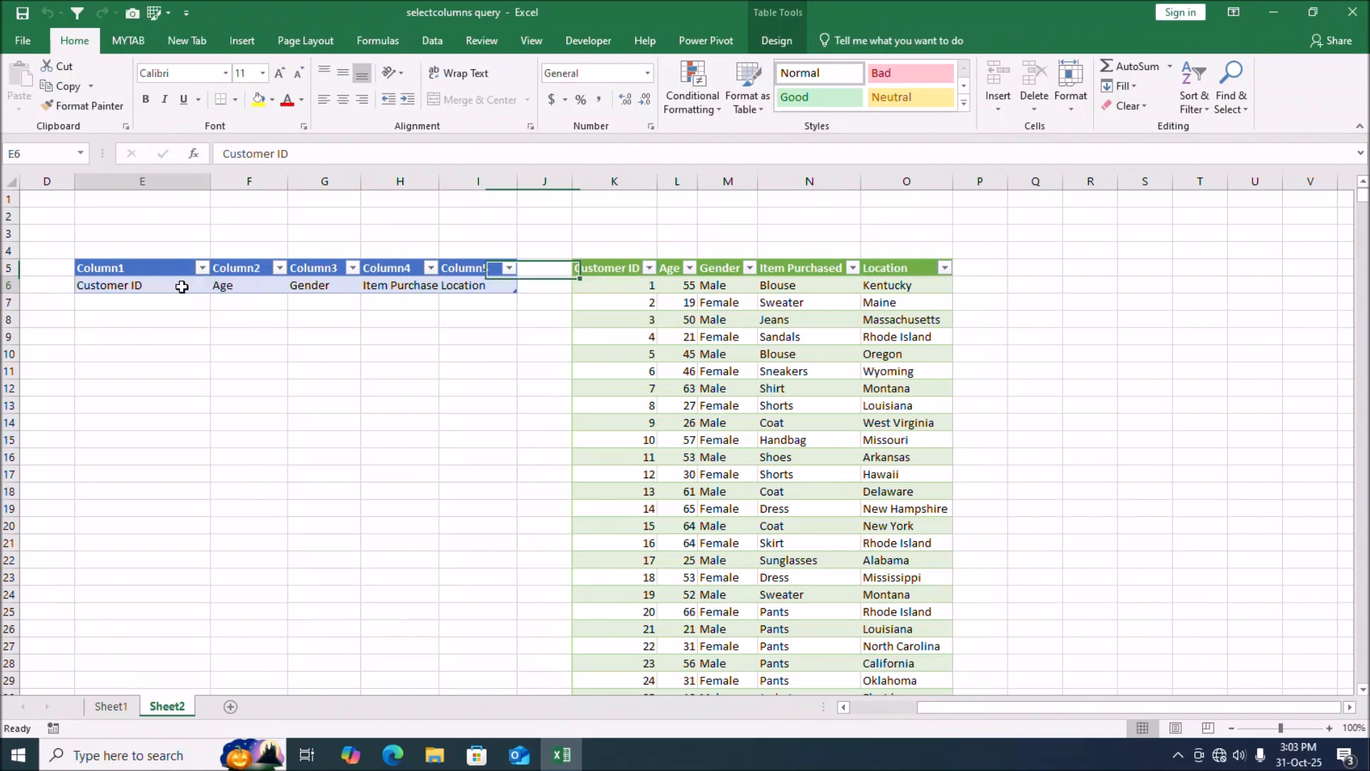
{"action": "left_click", "coordinate": [217, 285]}
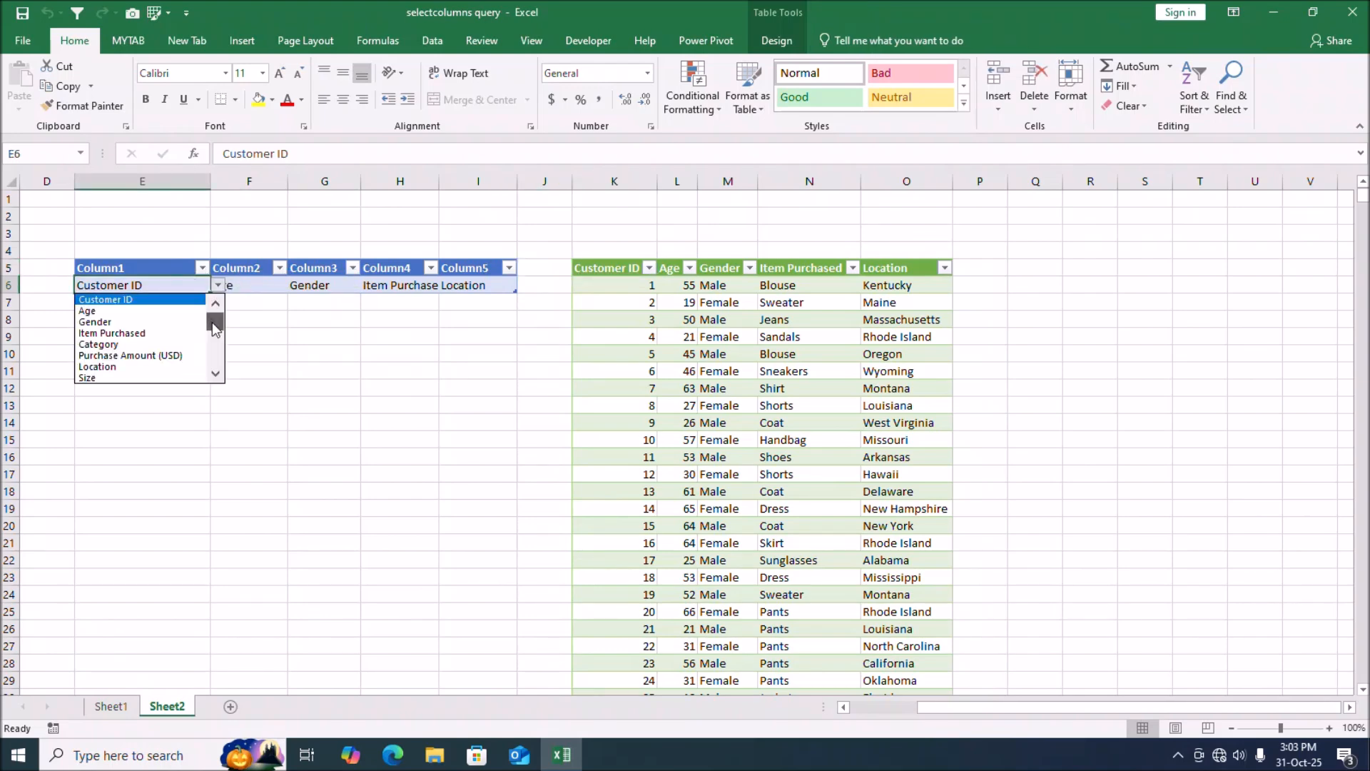
{"action": "left_click_drag", "start_coordinate": [214, 328], "coordinate": [215, 334]}
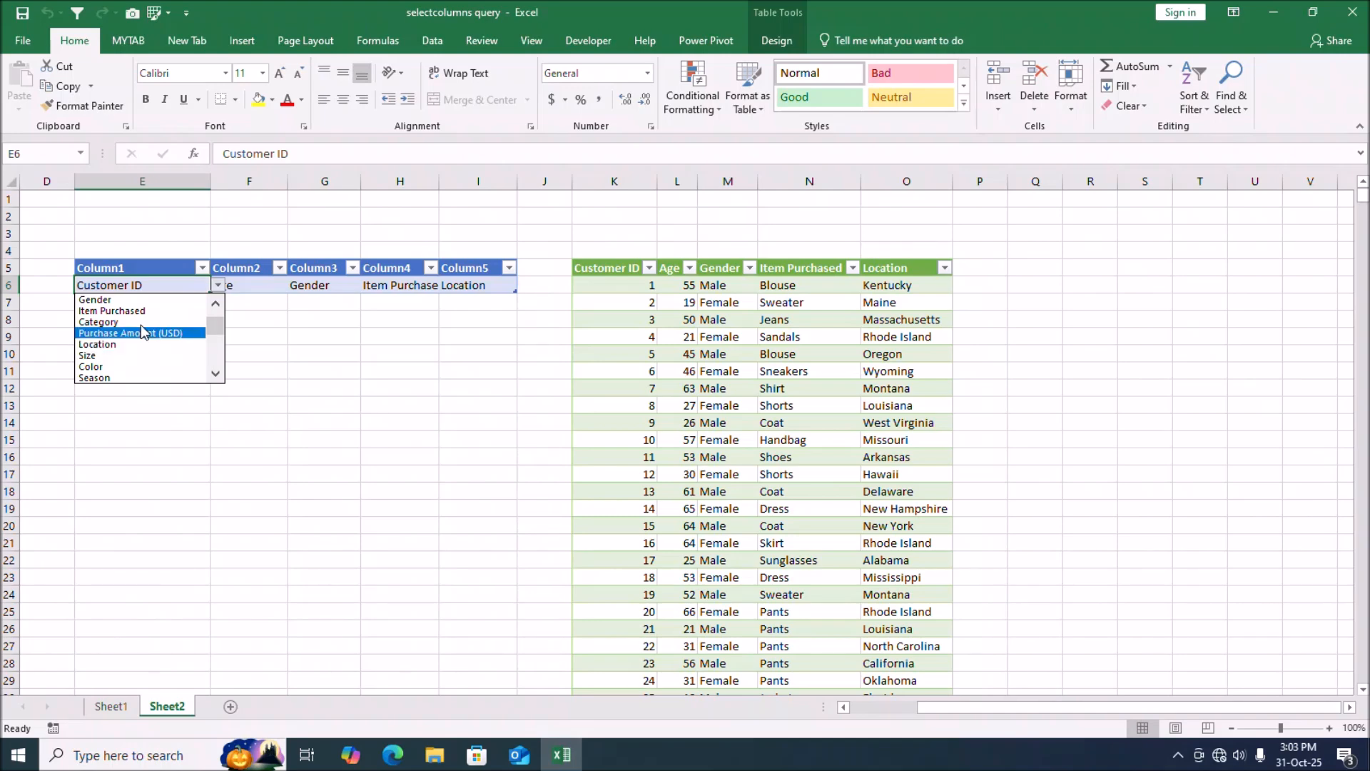
{"action": "left_click", "coordinate": [110, 378]}
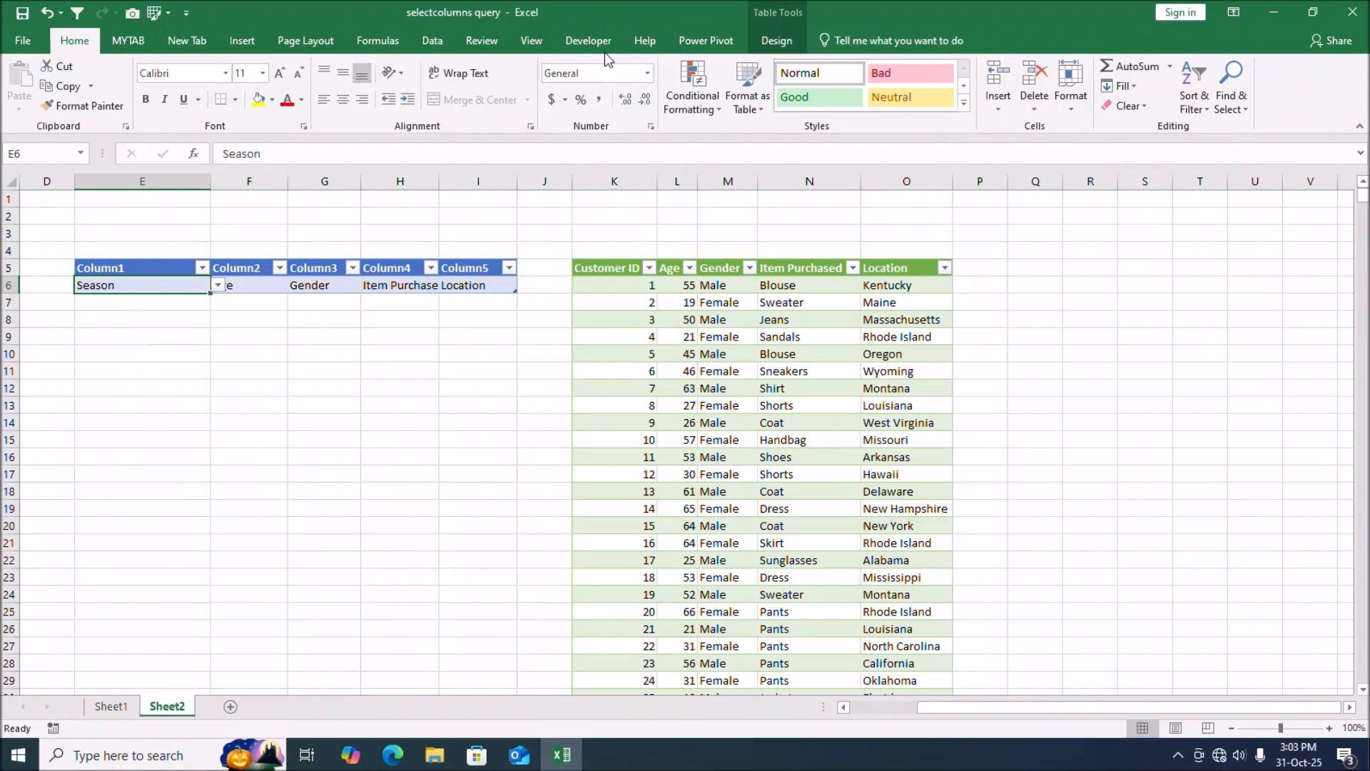
Refresh all queries so the output table on Sheet2 picks up the new Column1 choice
{"action": "left_click", "coordinate": [432, 41]}
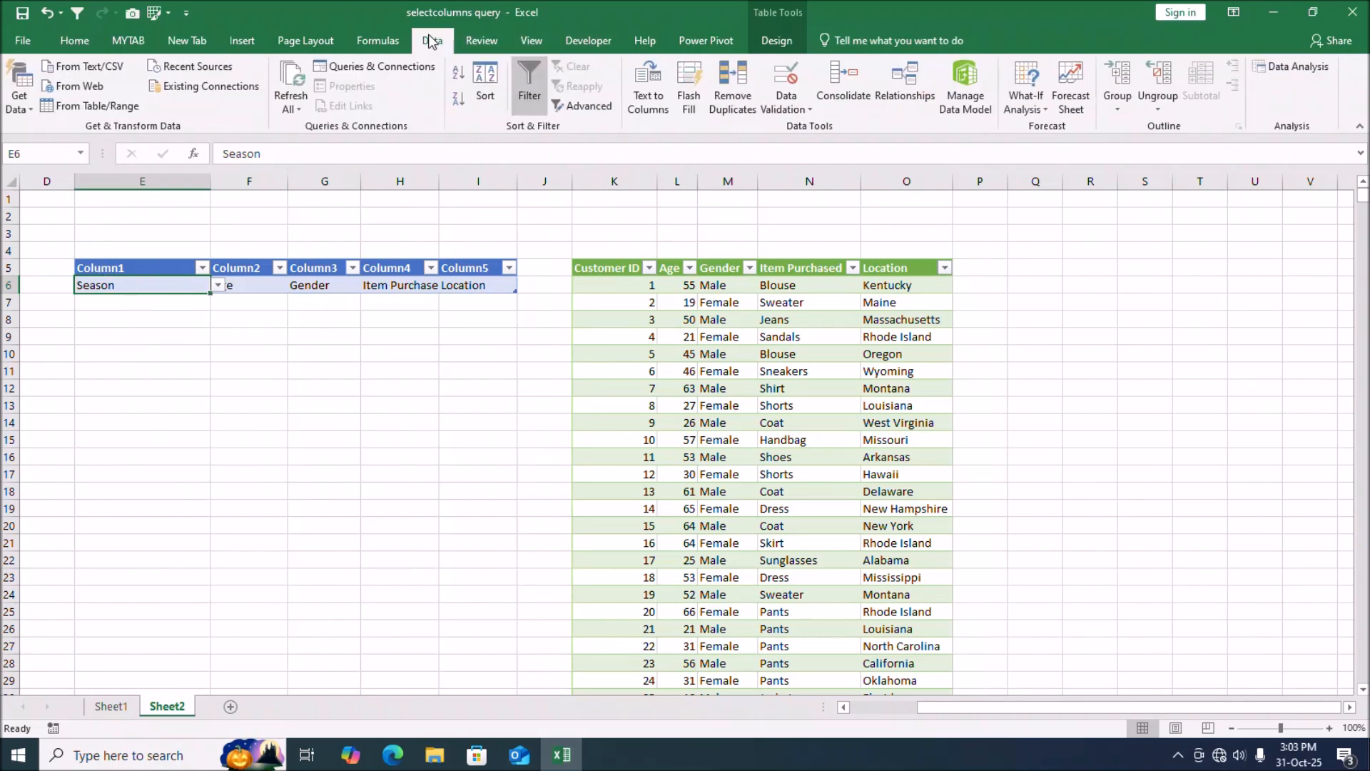
{"action": "left_click", "coordinate": [298, 105]}
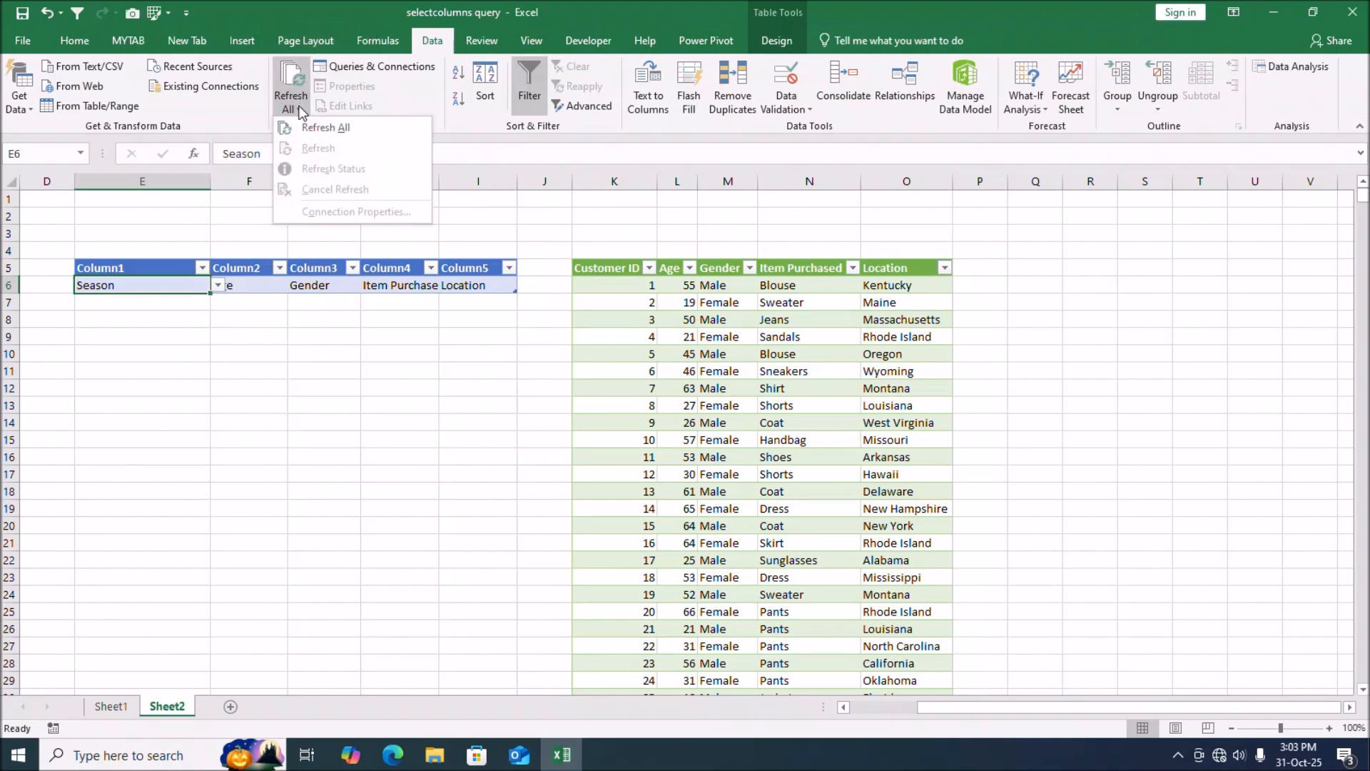
{"action": "left_click", "coordinate": [305, 130]}
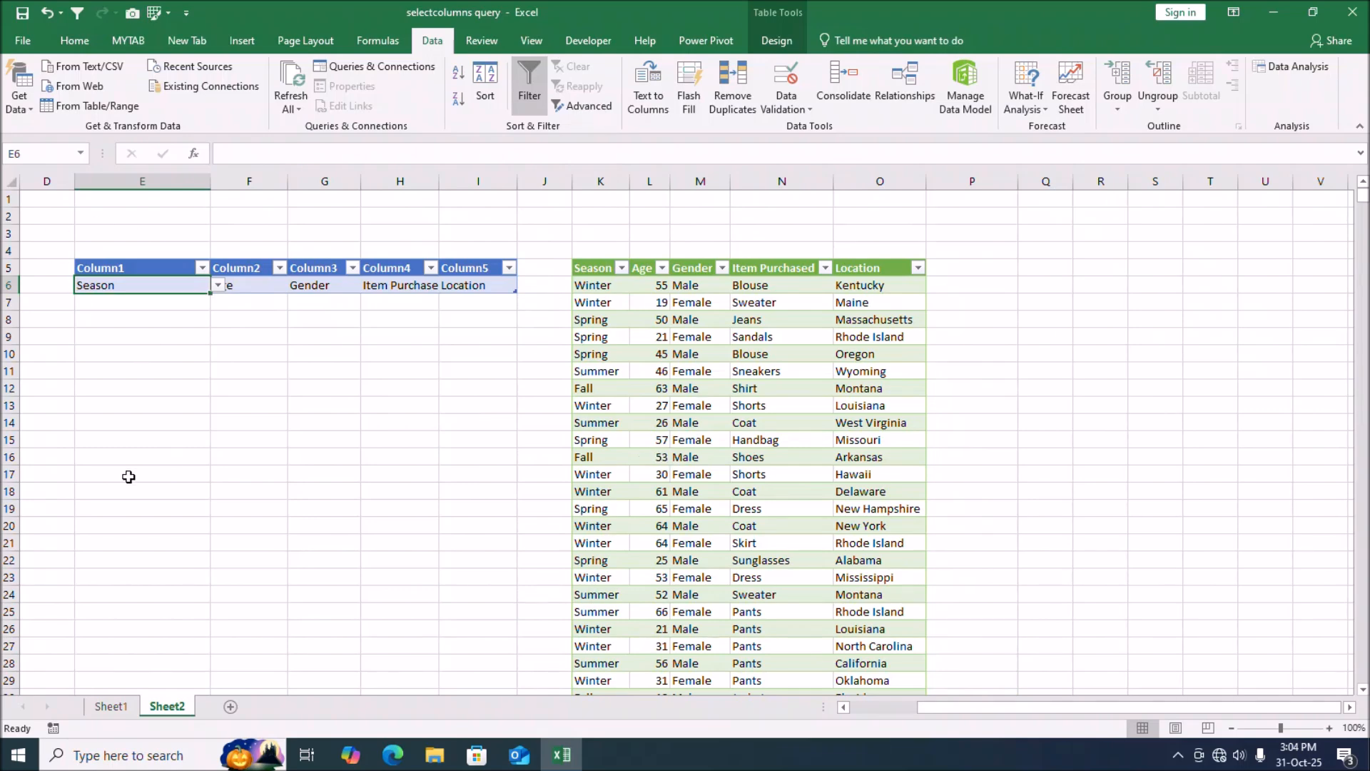
Compare the source data on Sheet1 with the refreshed output table on Sheet2, checking down its rows
{"action": "left_click", "coordinate": [108, 704]}
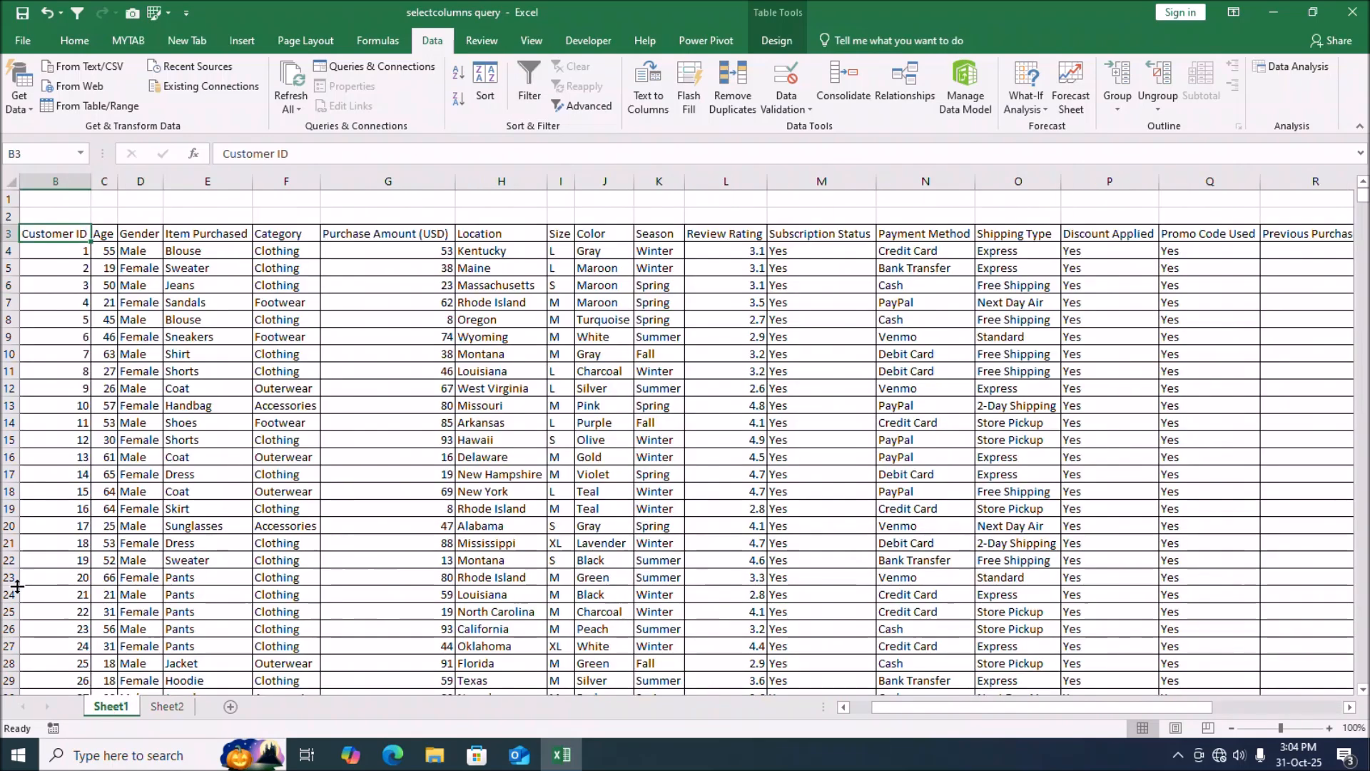
{"action": "left_click", "coordinate": [167, 706]}
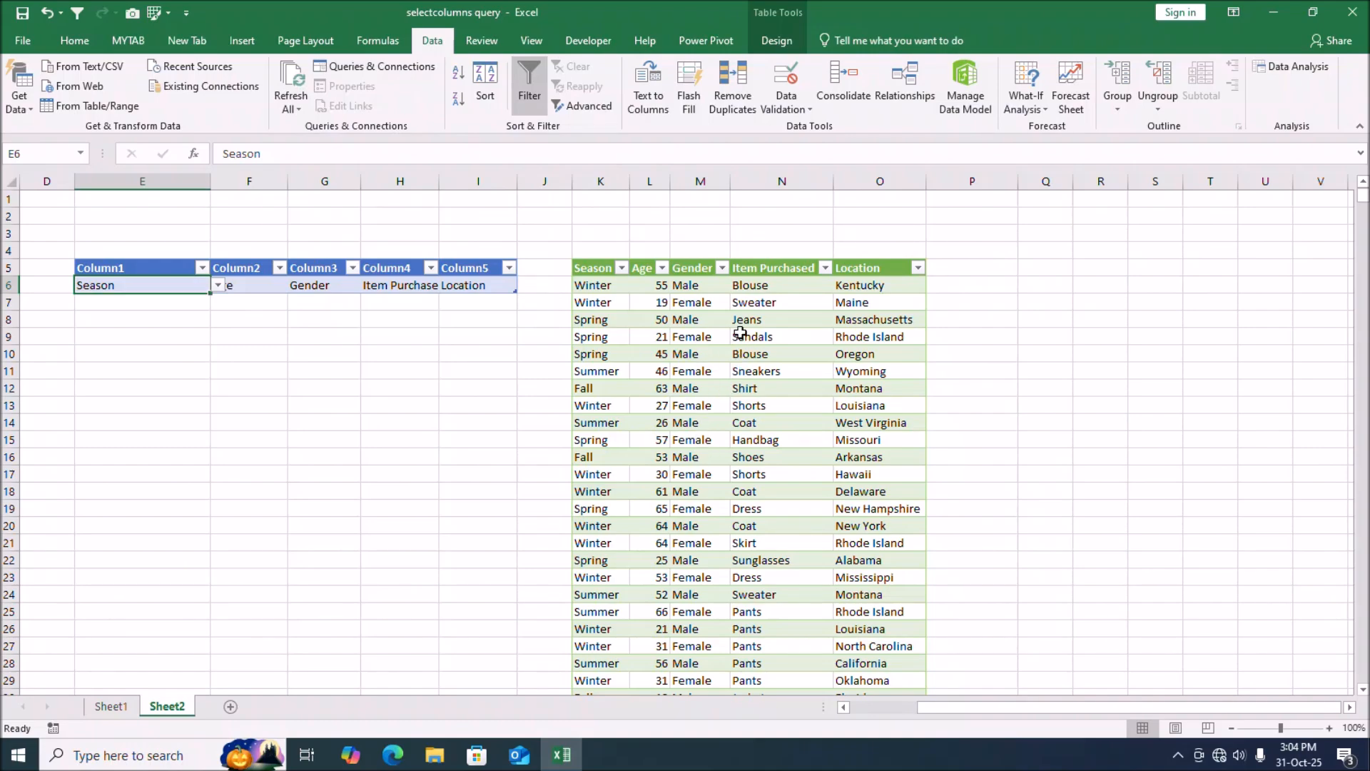
{"action": "scroll", "coordinate": [735, 346], "scroll_direction": "down", "scroll_amount": 11}
{"action": "scroll", "coordinate": [730, 409], "scroll_direction": "down", "scroll_amount": 8}
{"action": "scroll", "coordinate": [728, 409], "scroll_direction": "up", "scroll_amount": 12}
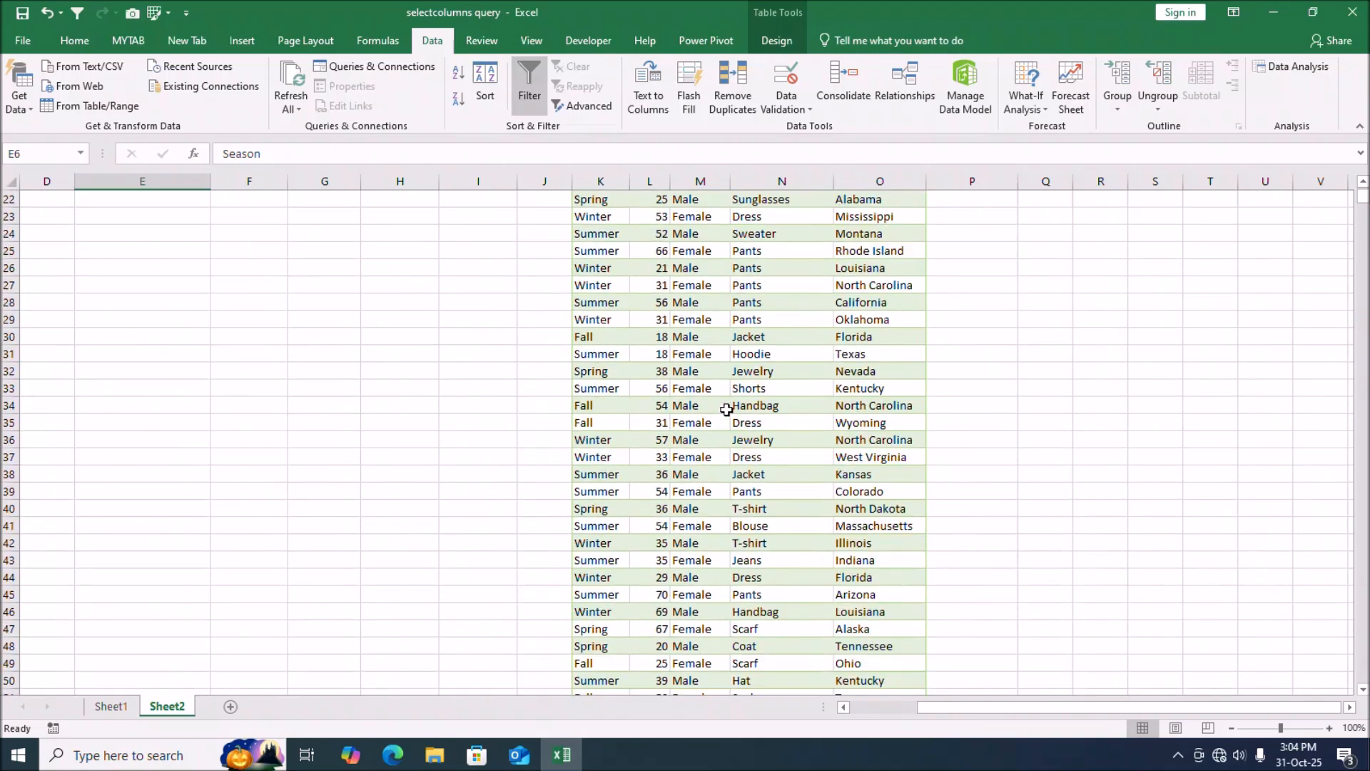
{"action": "scroll", "coordinate": [726, 408], "scroll_direction": "up", "scroll_amount": 7}
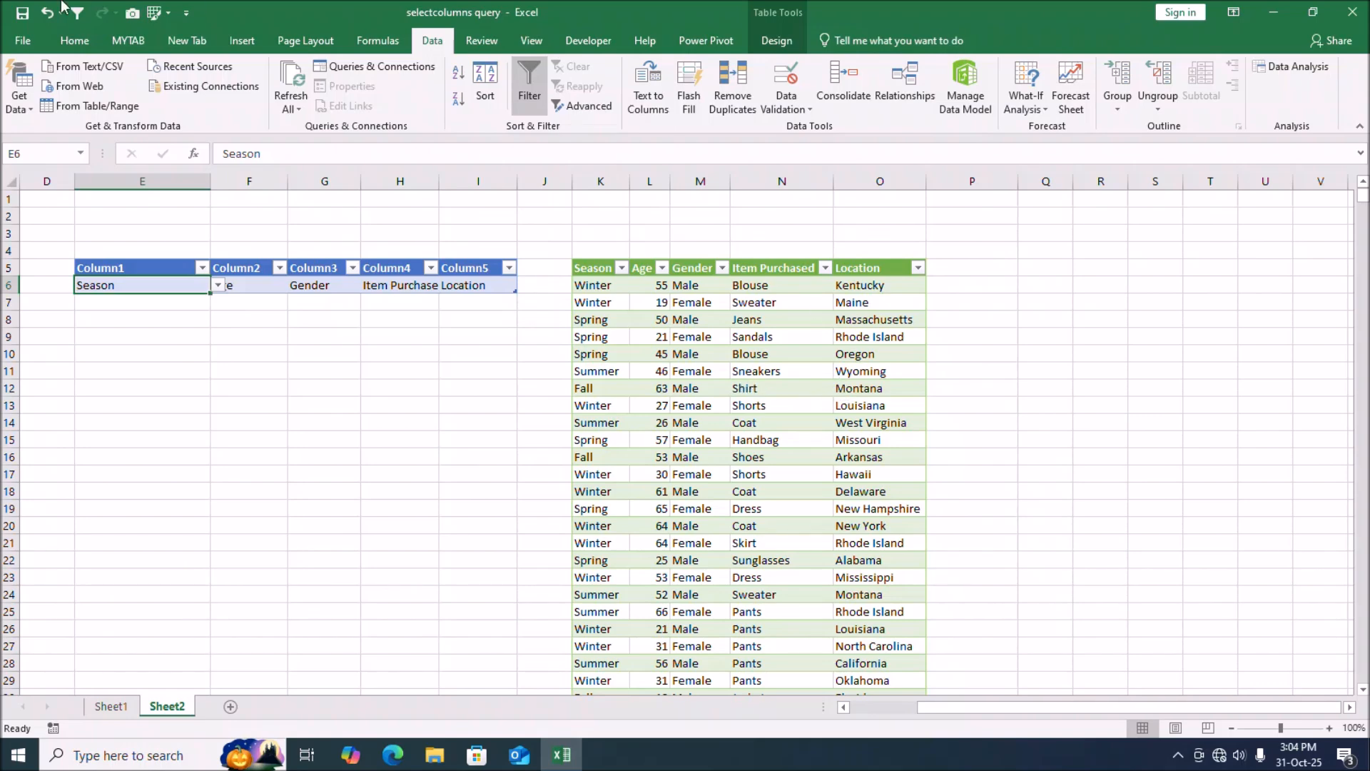
Set the Column3 dropdown cell G6 to Category and refresh all queries
{"action": "left_click", "coordinate": [324, 285]}
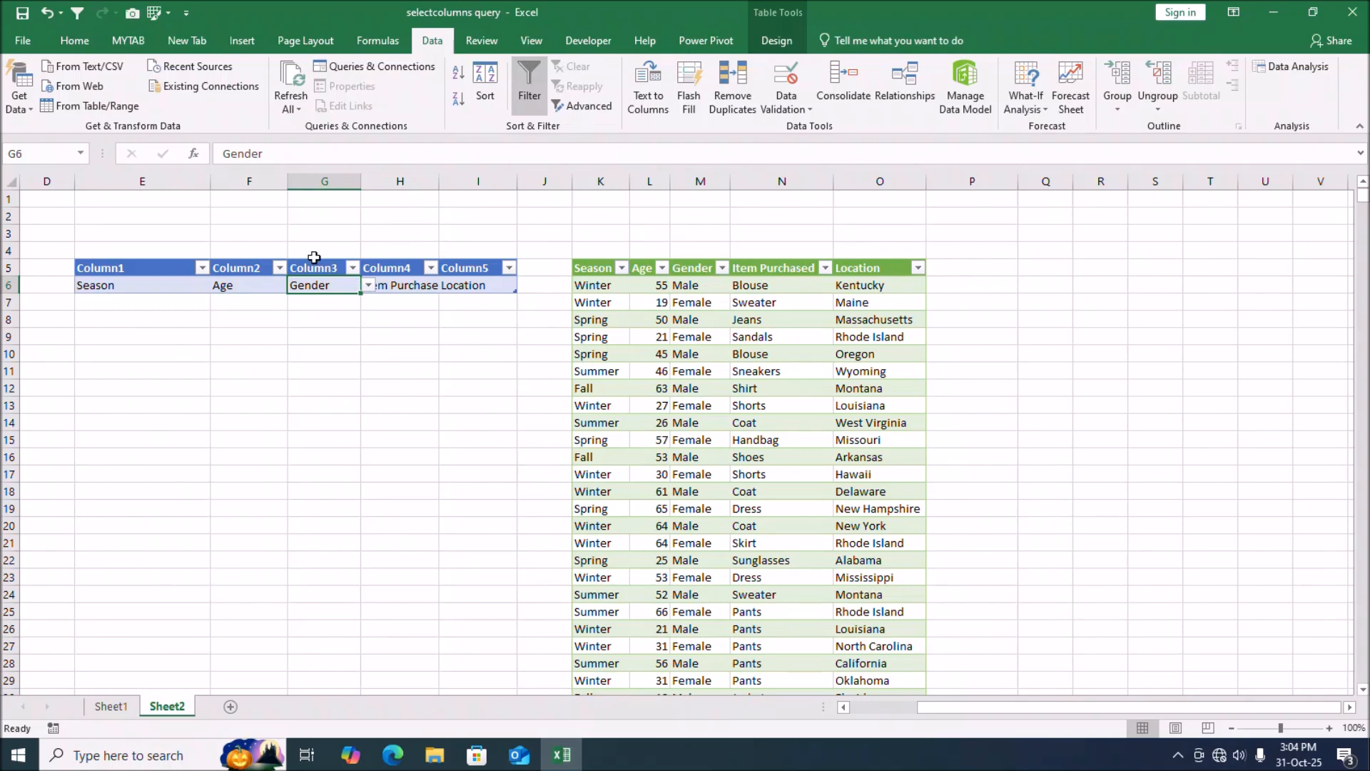
{"action": "left_click", "coordinate": [368, 287]}
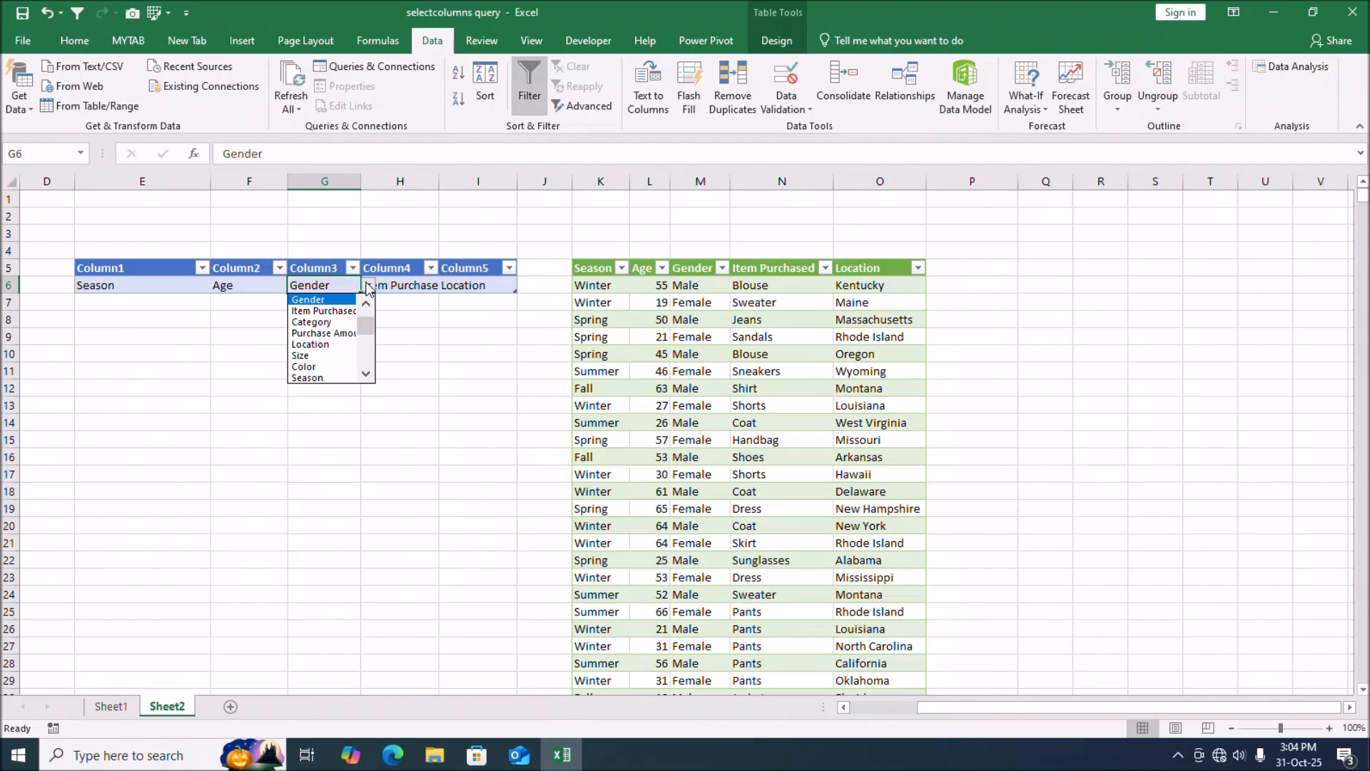
{"action": "left_click", "coordinate": [349, 324]}
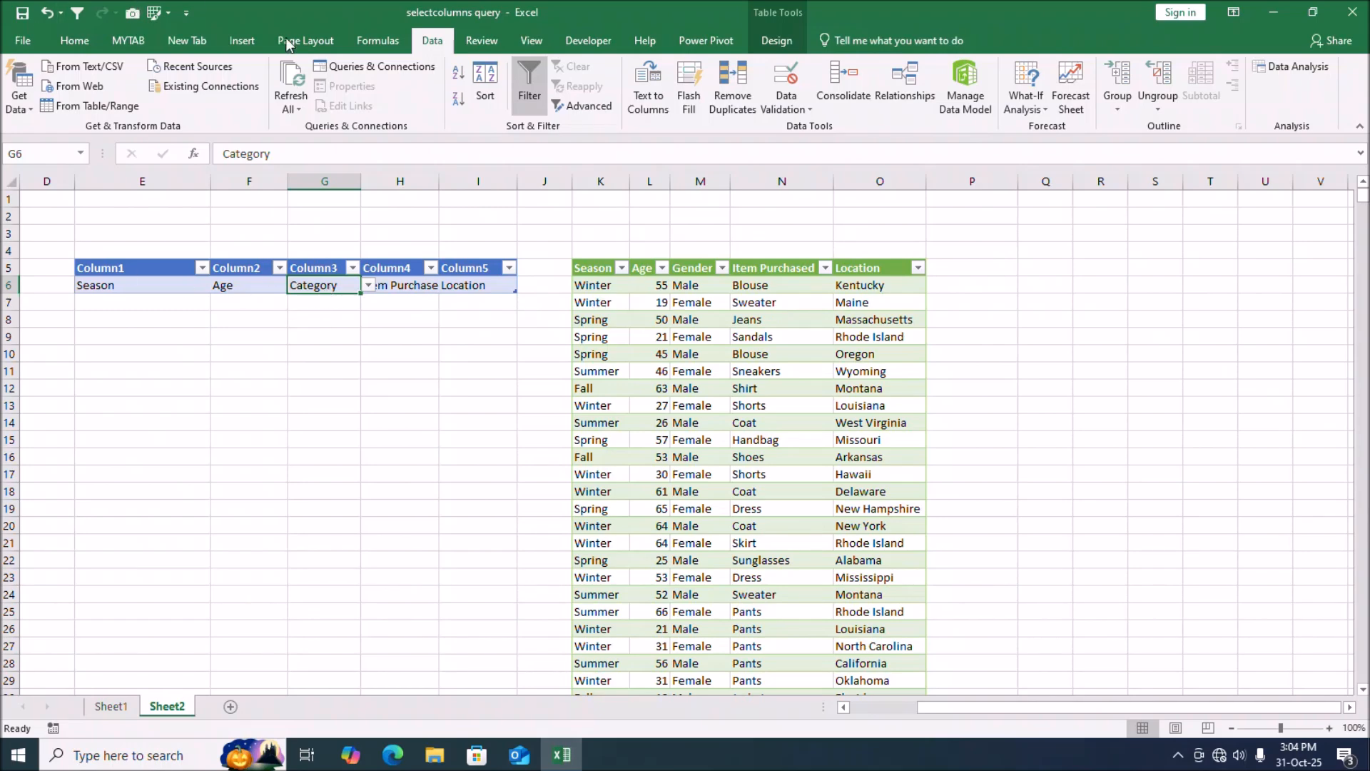
{"action": "left_click", "coordinate": [297, 107]}
{"action": "left_click", "coordinate": [311, 130]}
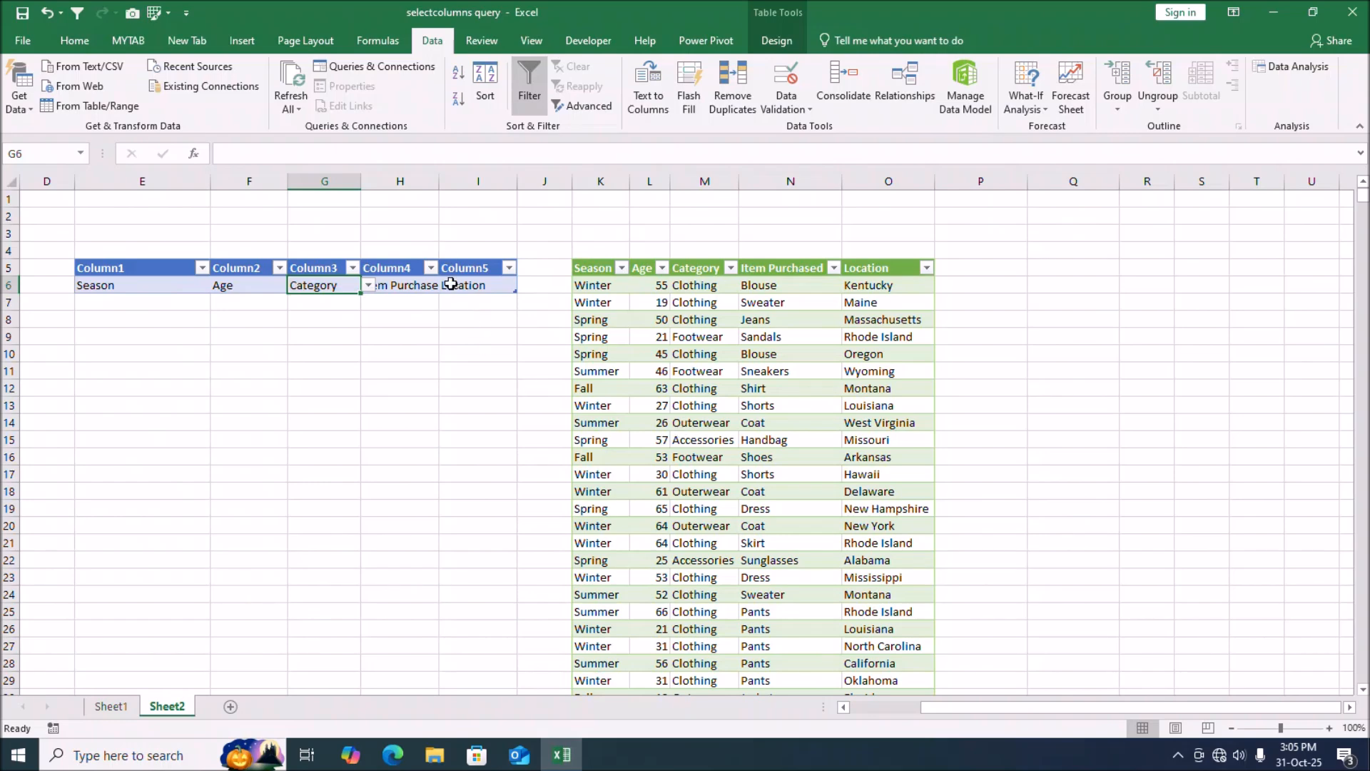
Set the Column5 dropdown cell I6 to Review Rating and refresh all queries
{"action": "left_click", "coordinate": [512, 284]}
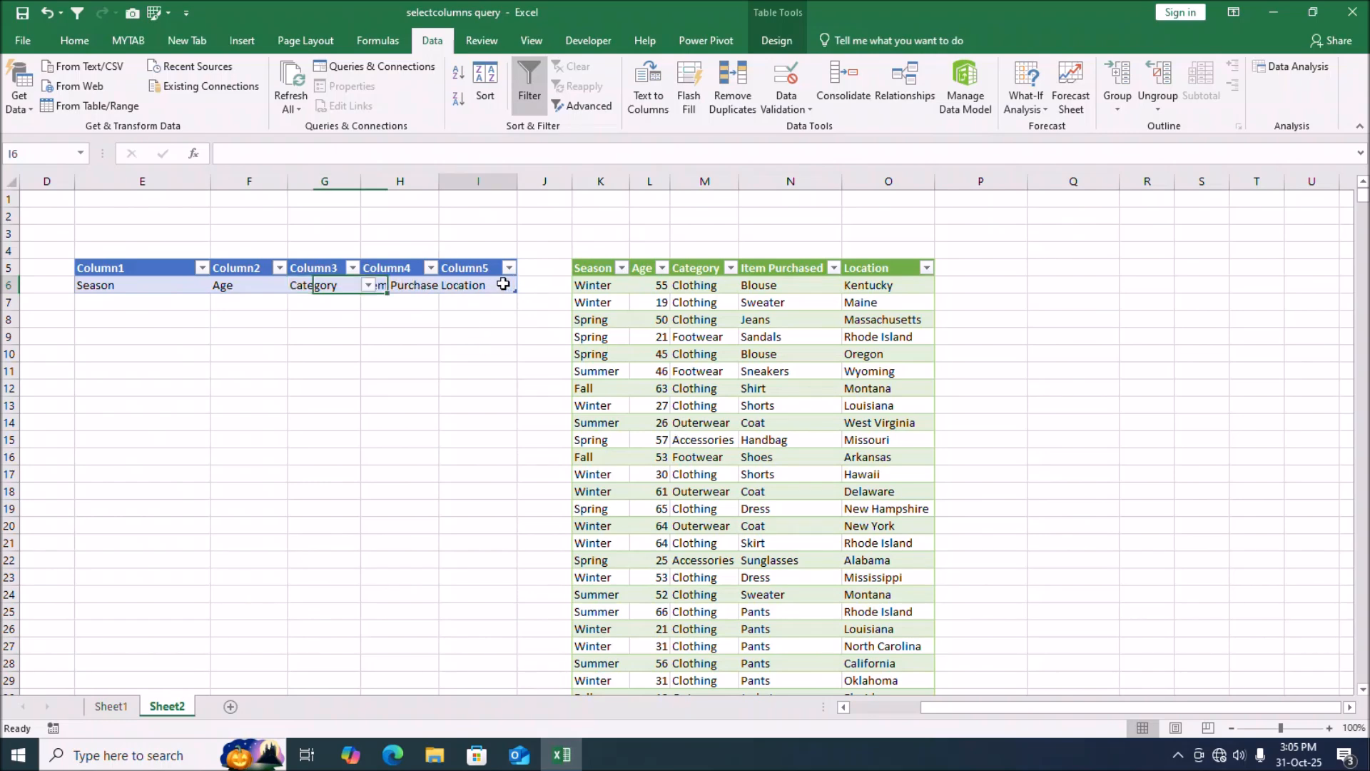
{"action": "left_click", "coordinate": [526, 286]}
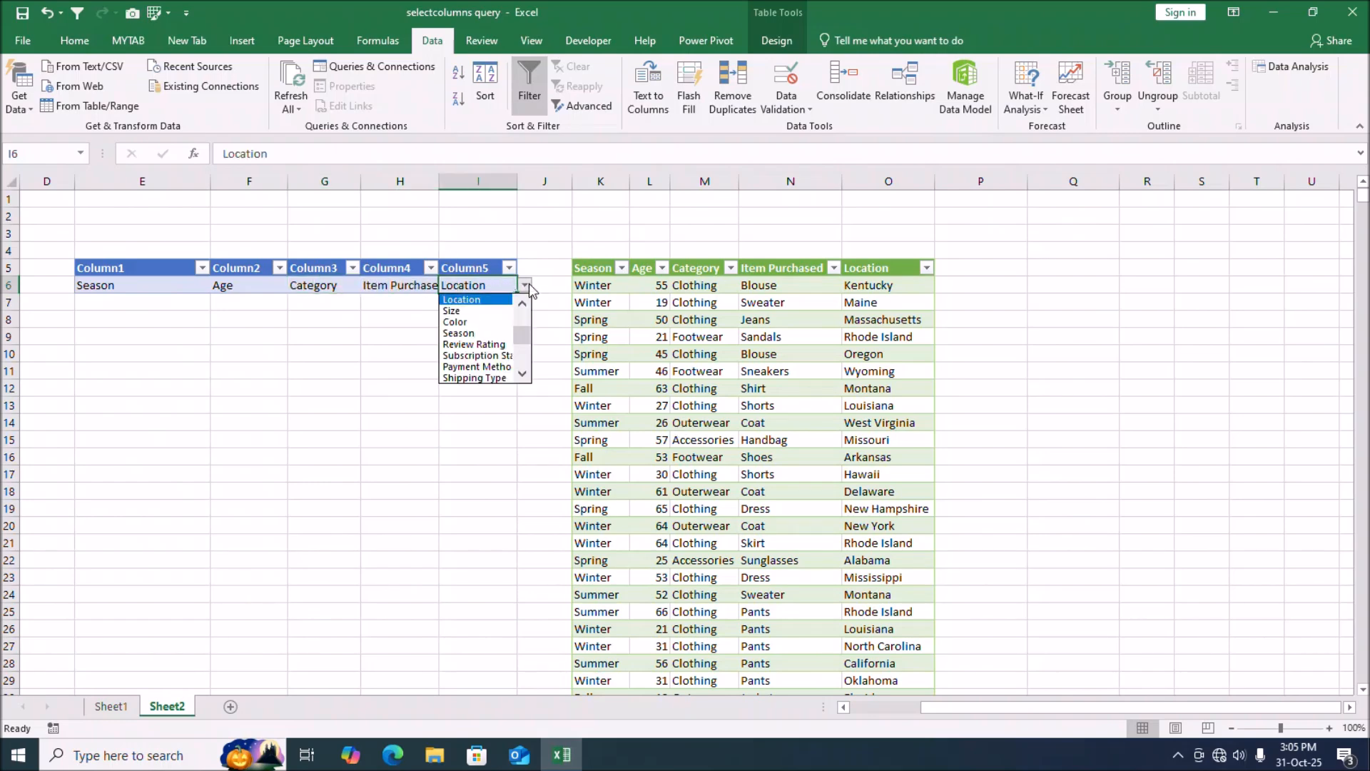
{"action": "left_click", "coordinate": [496, 347]}
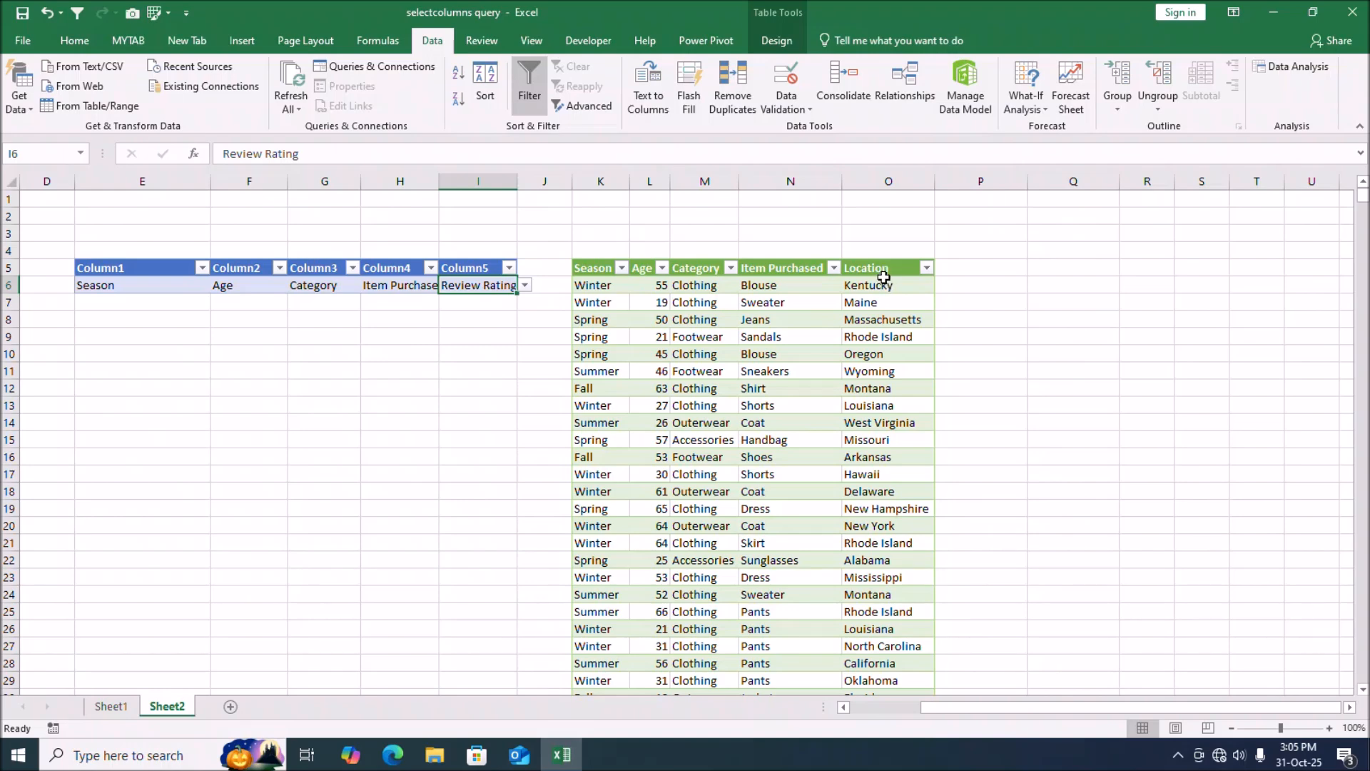
{"action": "left_click", "coordinate": [295, 107]}
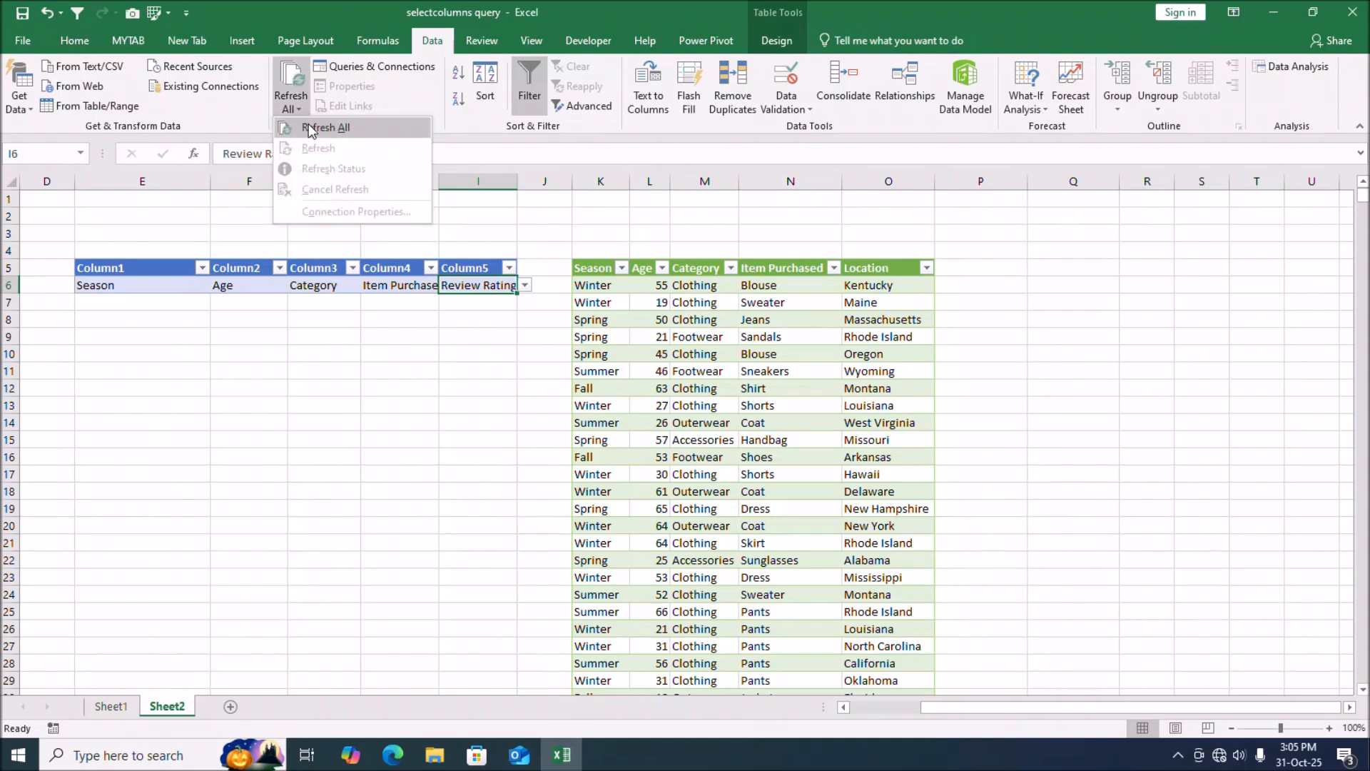
{"action": "left_click", "coordinate": [309, 129]}
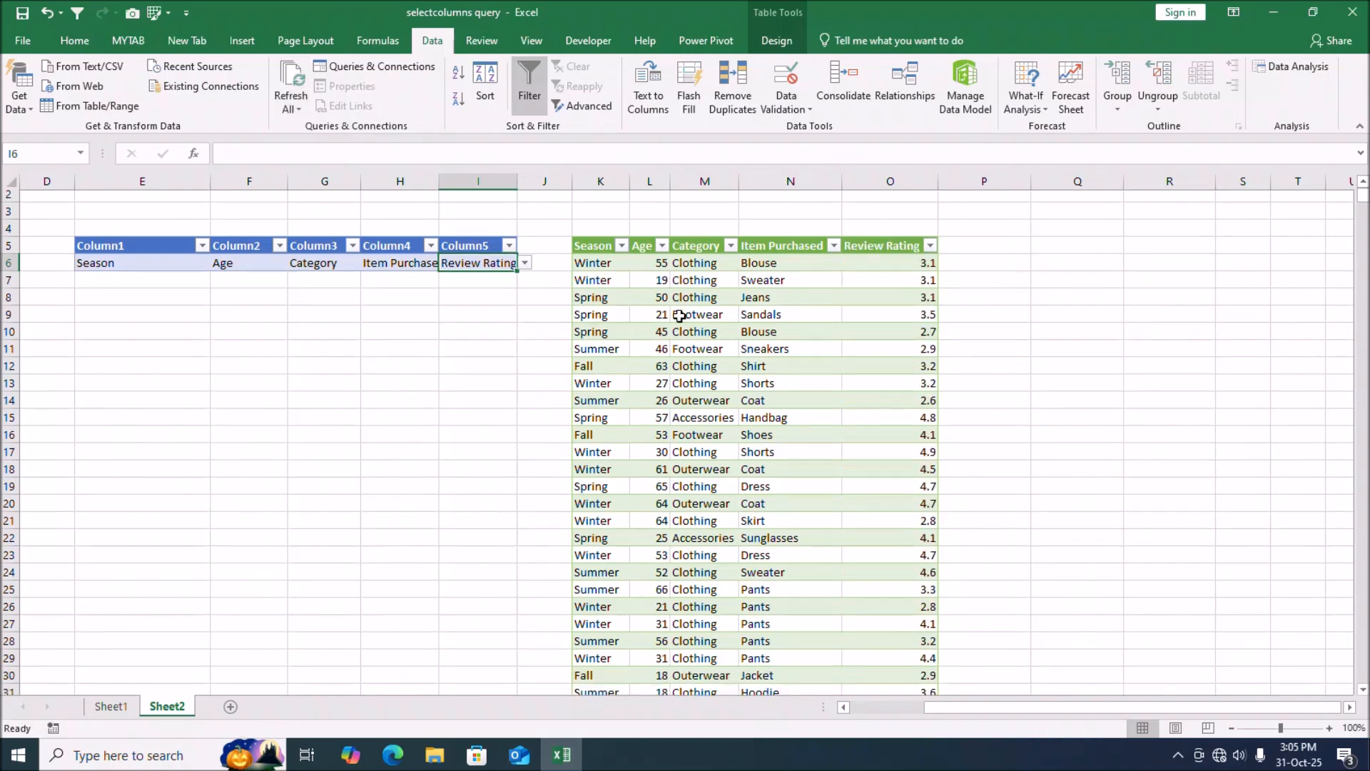
Examine the rows of the updated output table on Sheet2 and check them against the source data on Sheet1
{"action": "scroll", "coordinate": [681, 328], "scroll_direction": "down", "scroll_amount": 8}
{"action": "scroll", "coordinate": [721, 425], "scroll_direction": "up", "scroll_amount": 8}
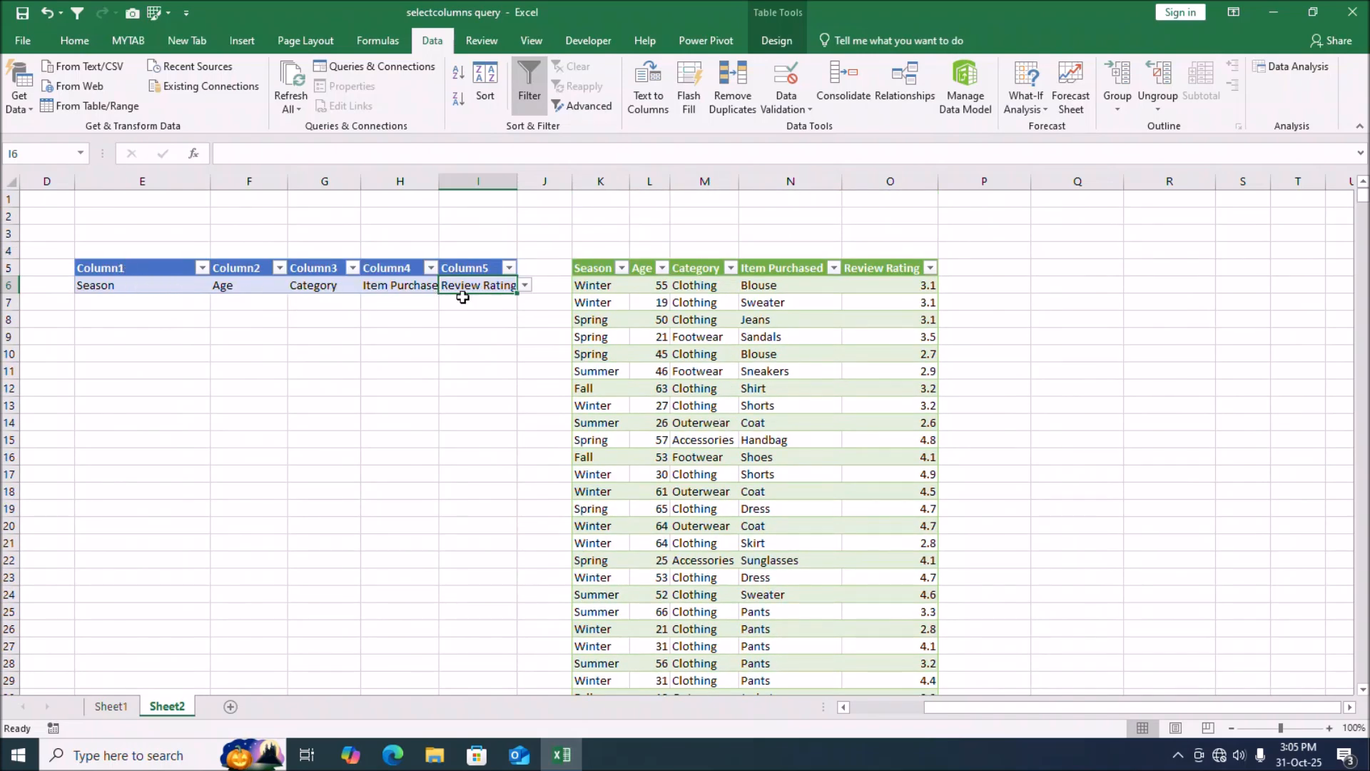
{"action": "left_click", "coordinate": [111, 706]}
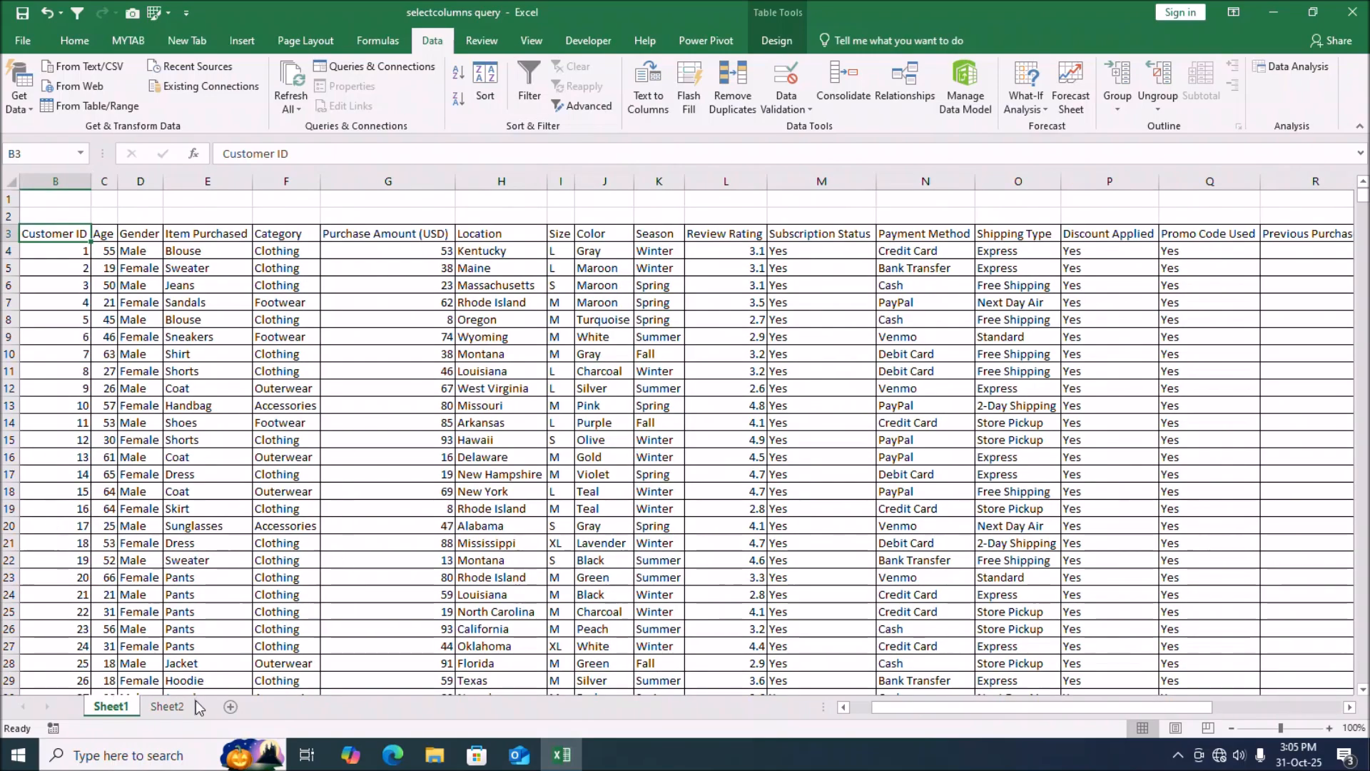
{"action": "left_click", "coordinate": [169, 706]}
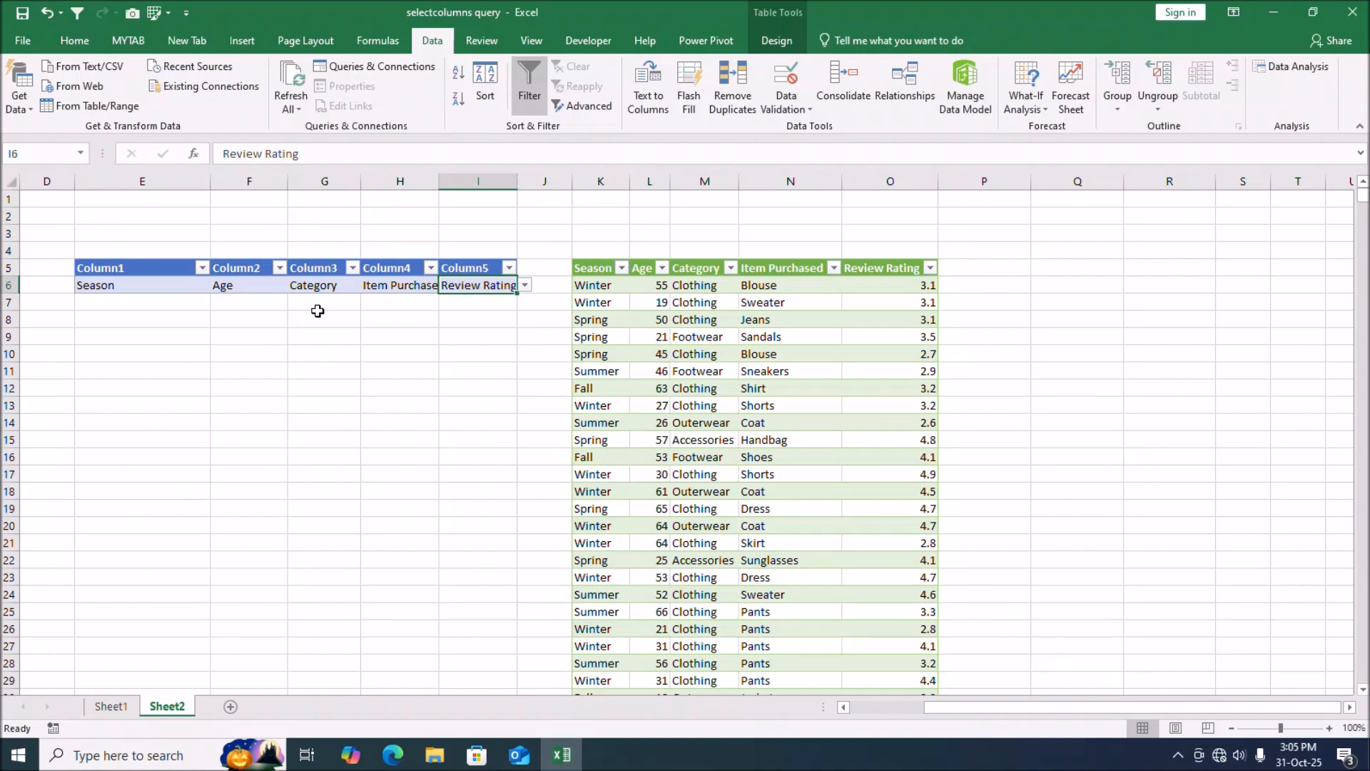
{"action": "scroll", "coordinate": [745, 342], "scroll_direction": "down", "scroll_amount": 6}
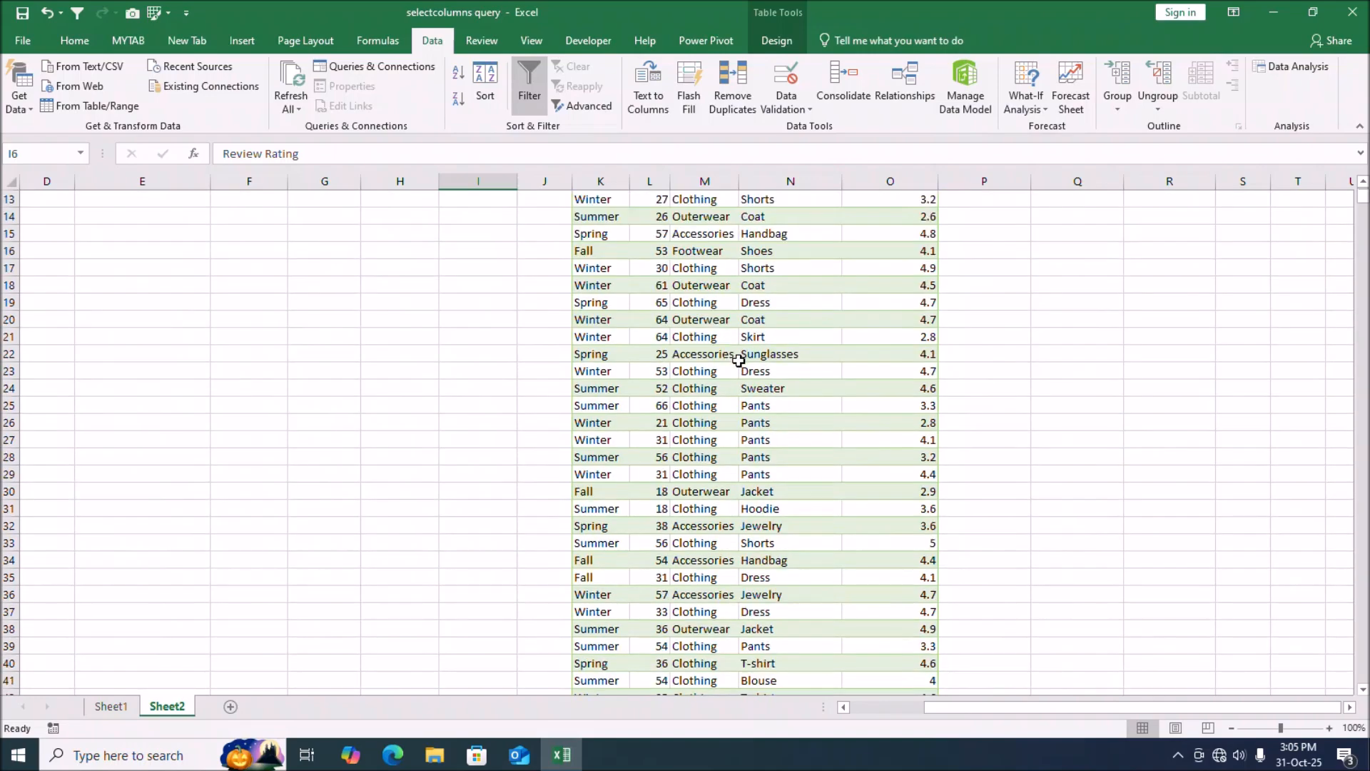
{"action": "scroll", "coordinate": [744, 400], "scroll_direction": "down", "scroll_amount": 16}
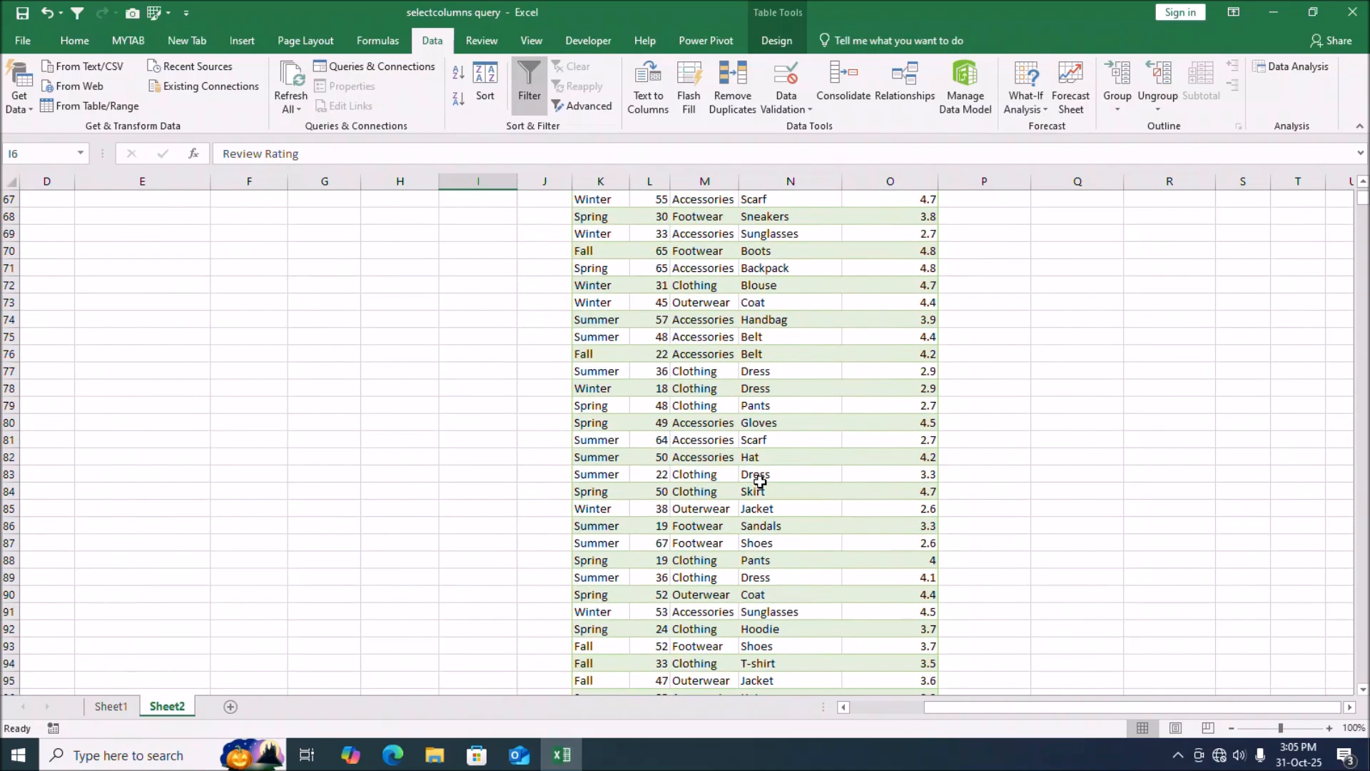
{"action": "scroll", "coordinate": [761, 482], "scroll_direction": "up", "scroll_amount": 20}
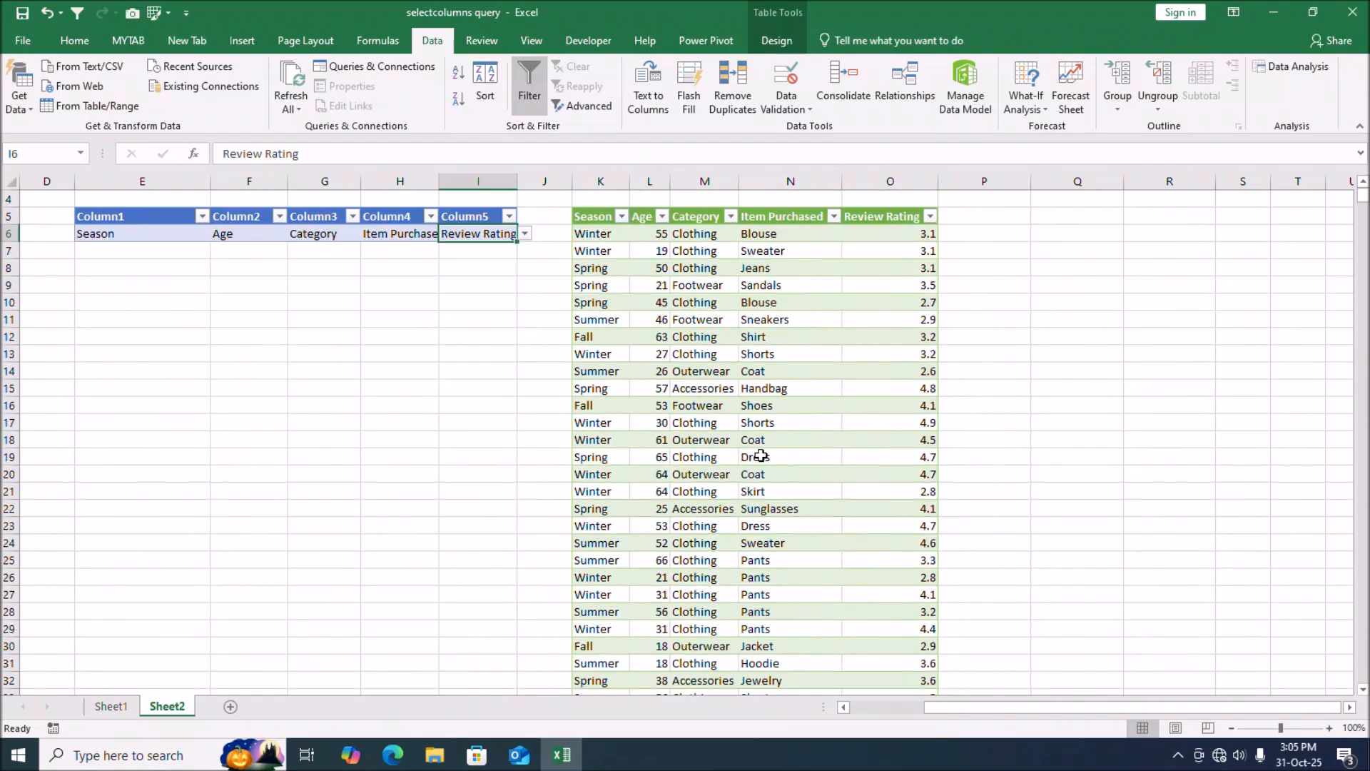